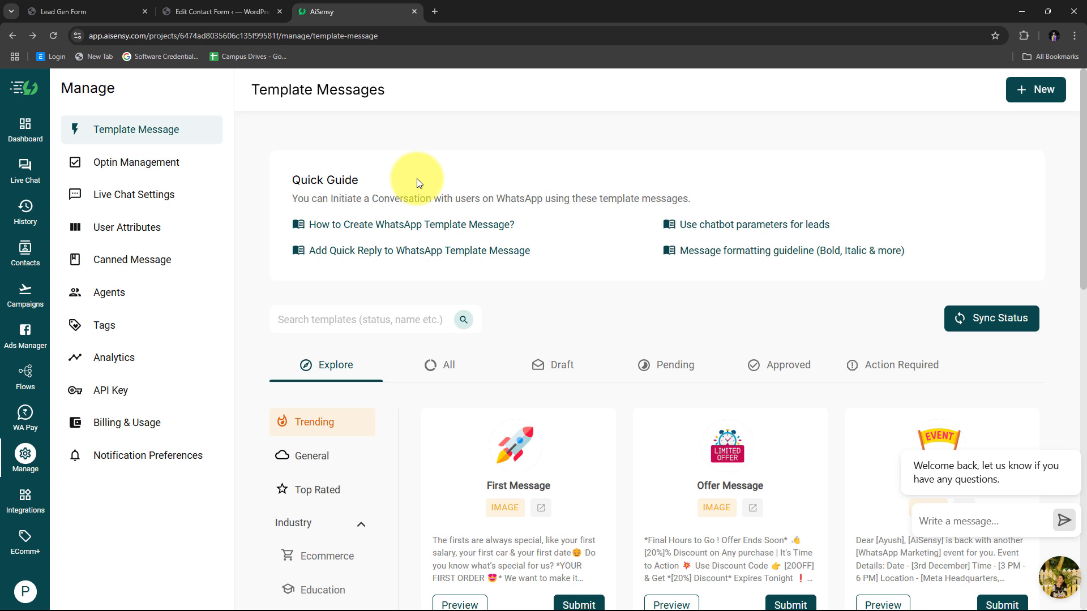
click(59, 8)
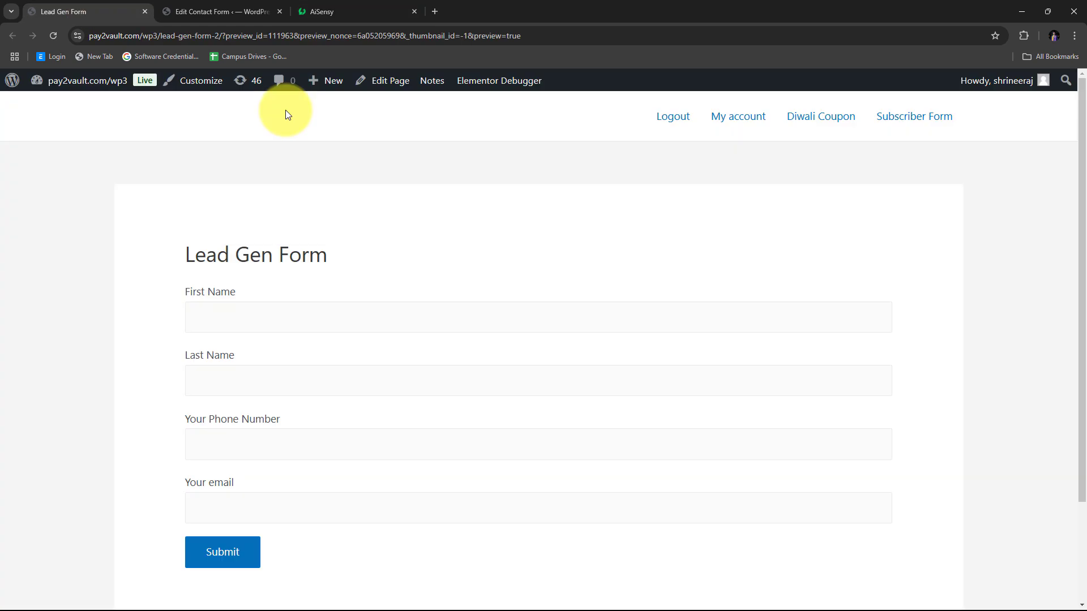
click(356, 2)
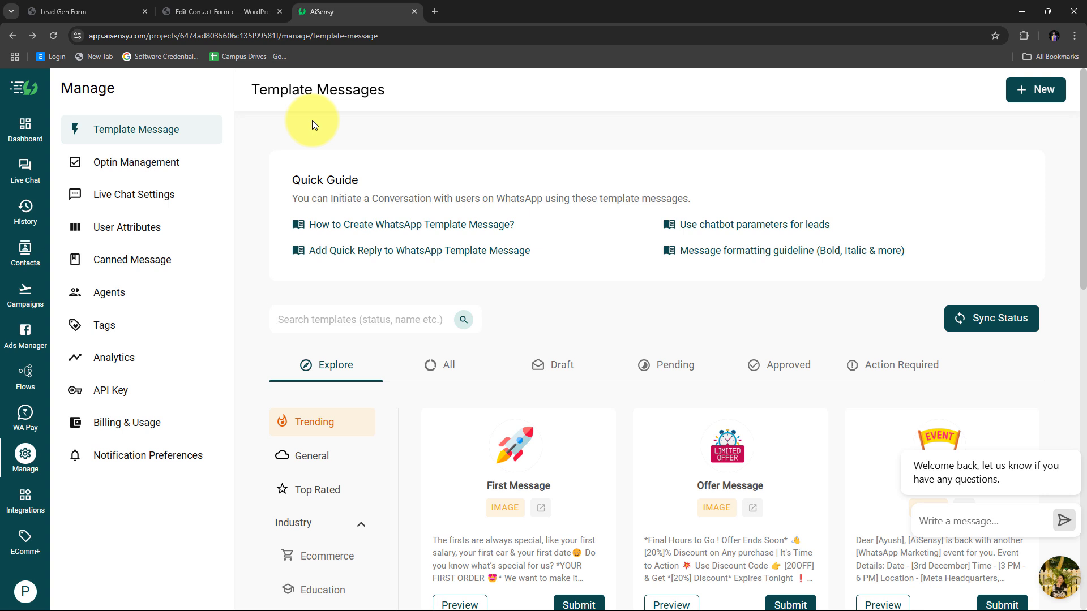
click(92, 12)
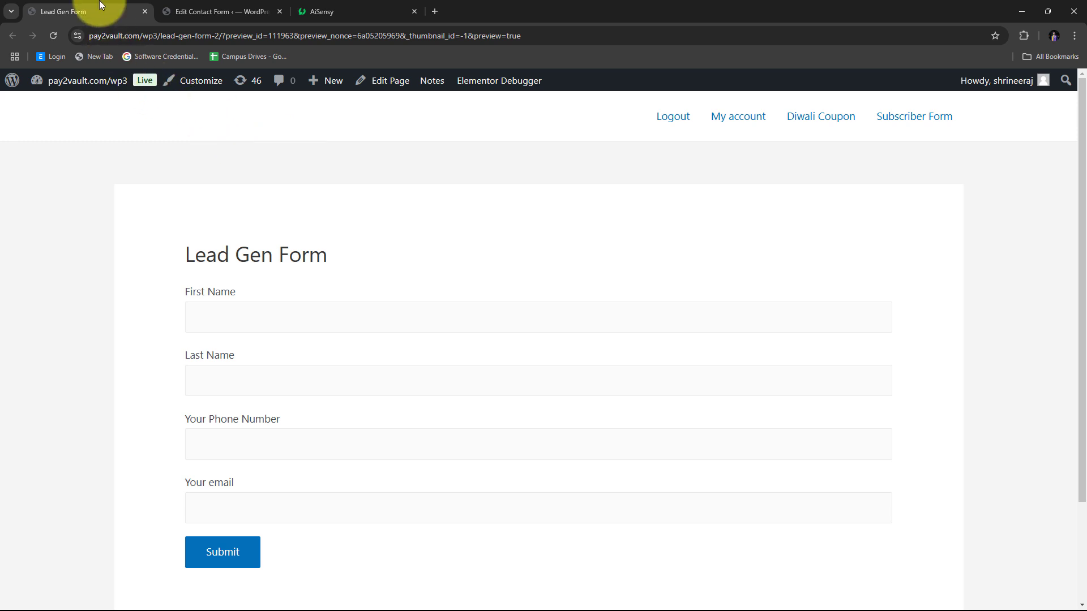
click(352, 9)
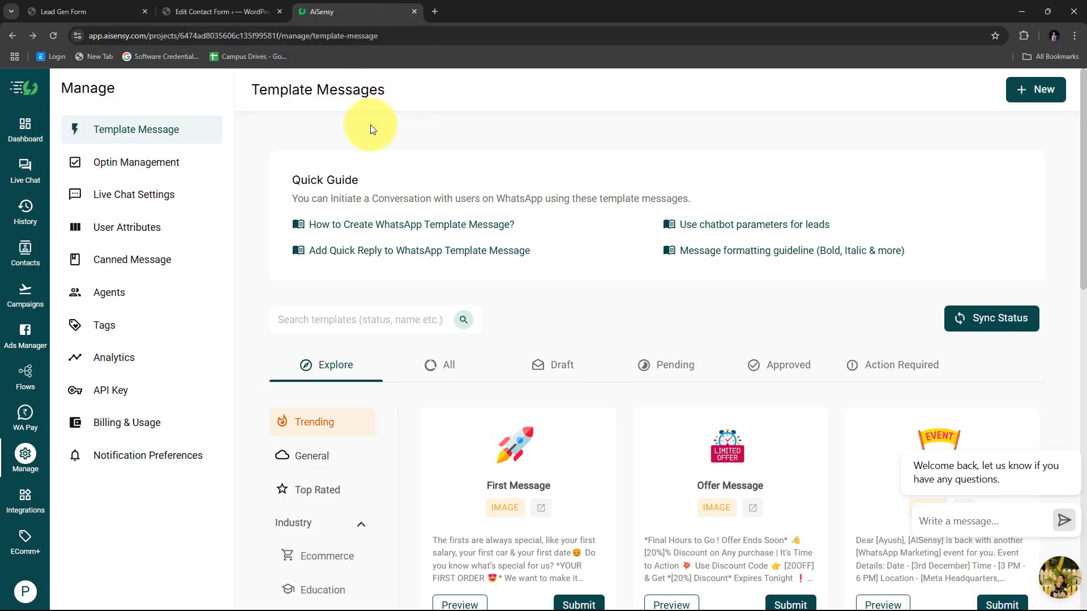
click(106, 10)
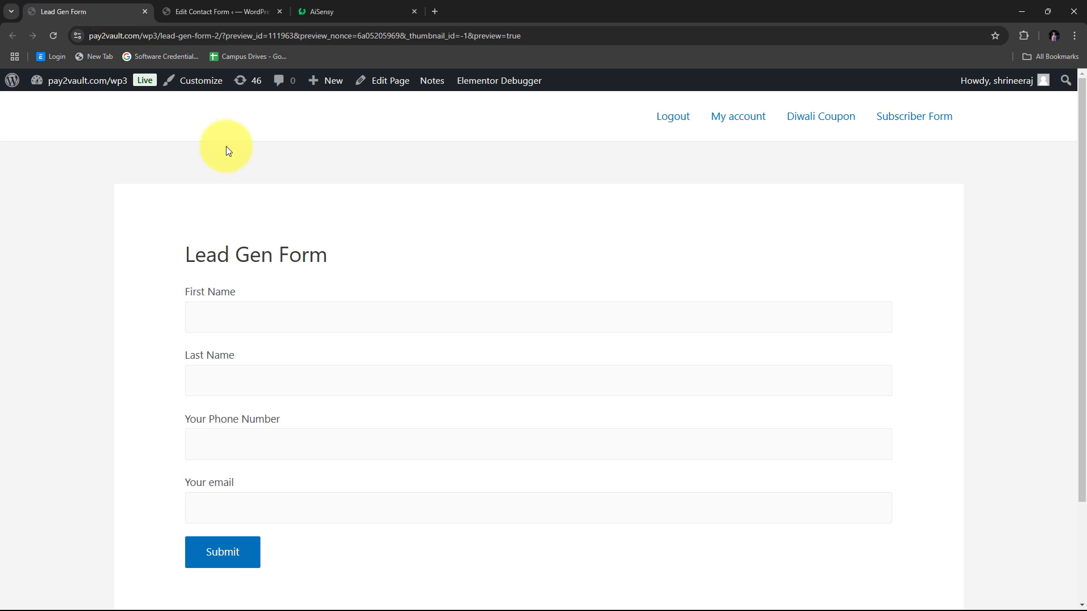
scroll(241, 168, down, 1)
scroll(241, 168, up, 1)
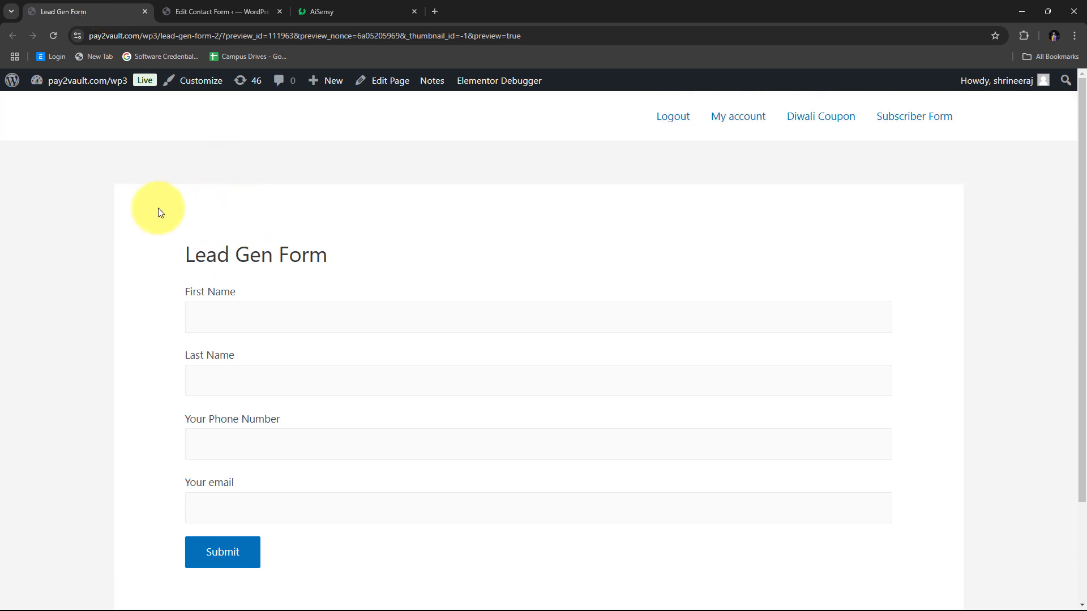
click(325, 8)
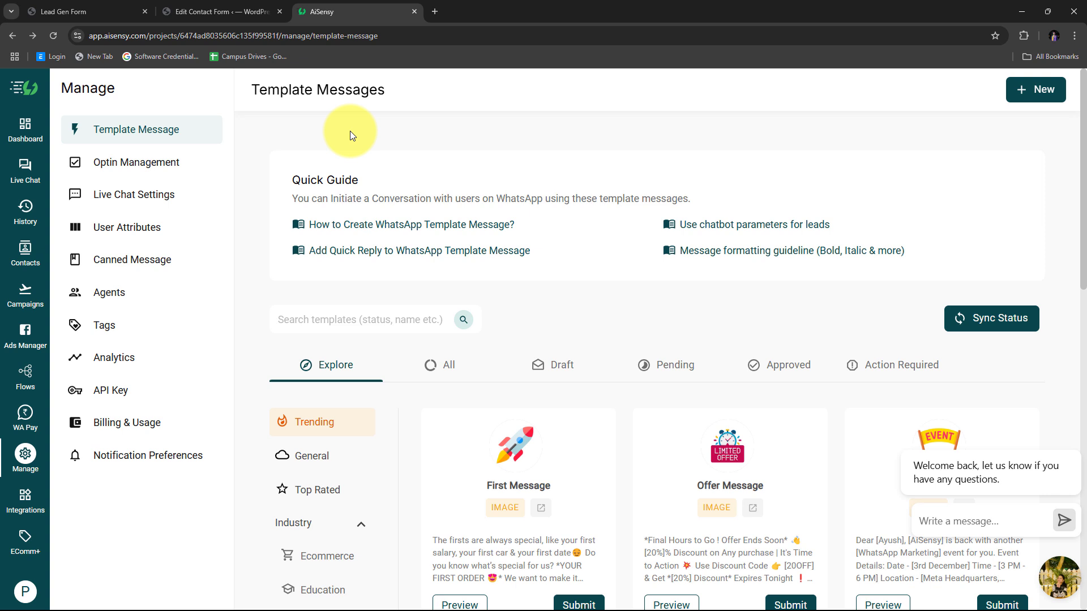
click(94, 11)
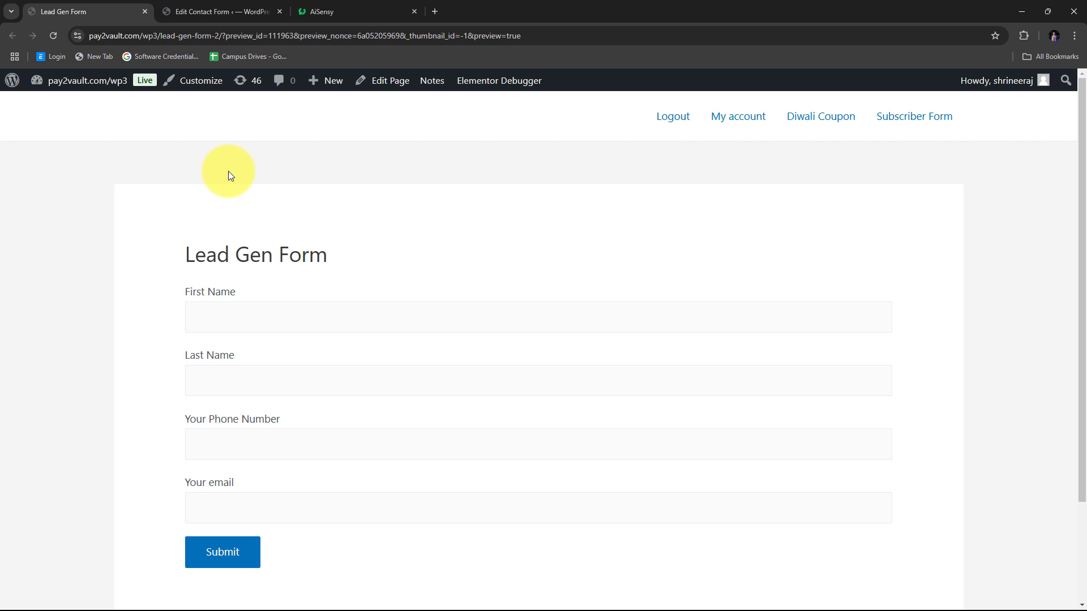
click(343, 6)
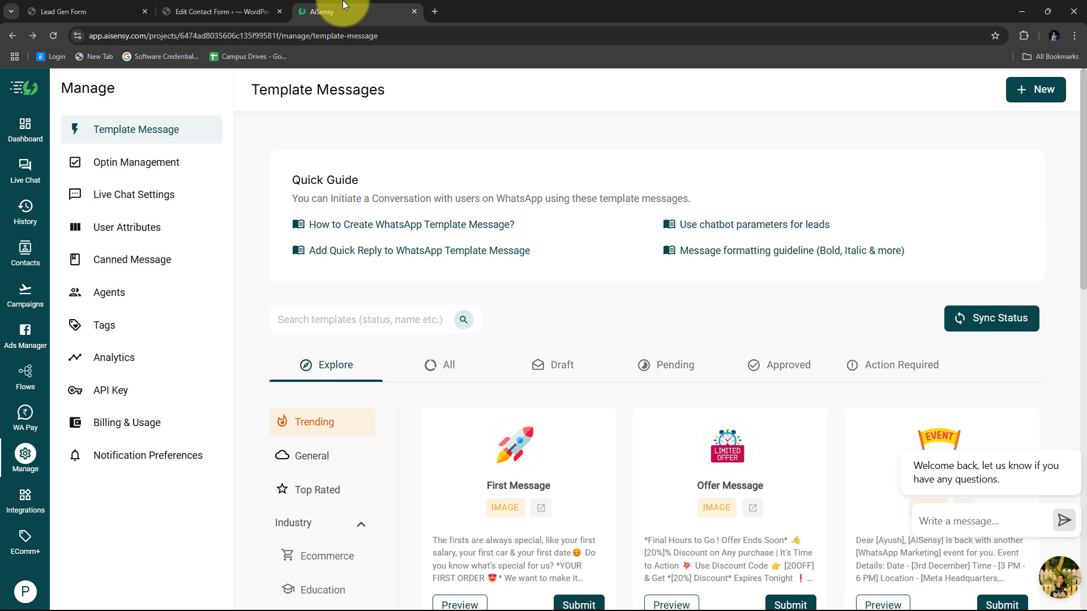
- Load pabbly.com/connect/ in a new Chrome tab
click(435, 11)
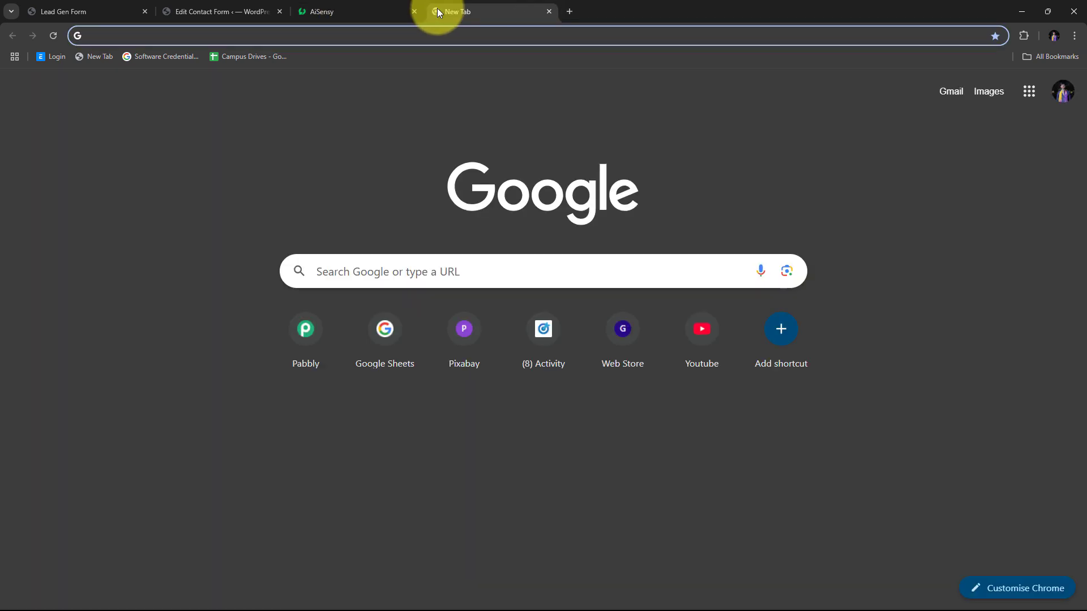
text(pabb)
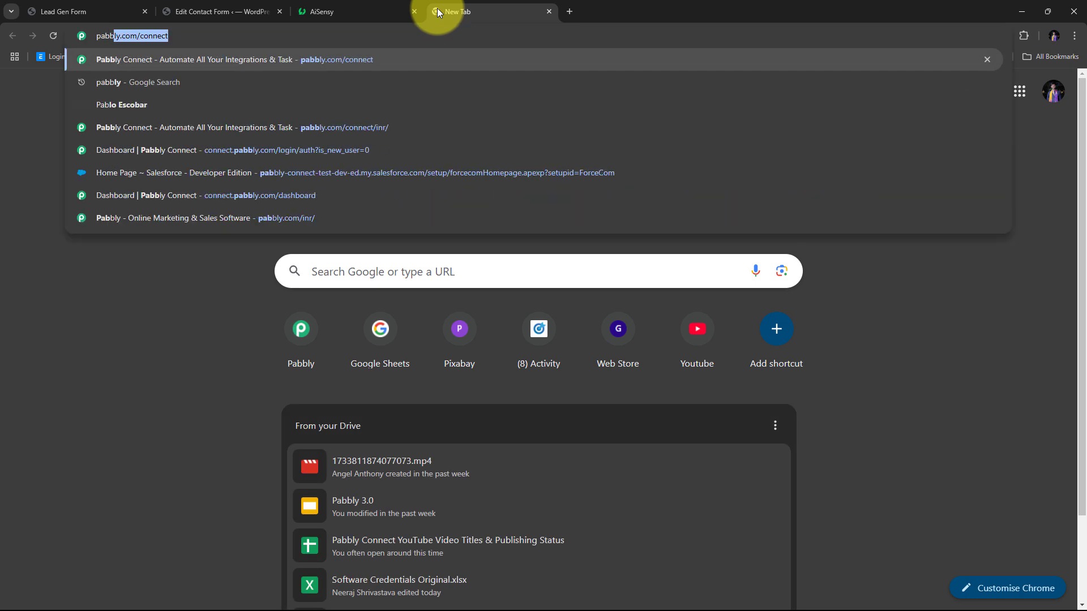
text(ly.com)
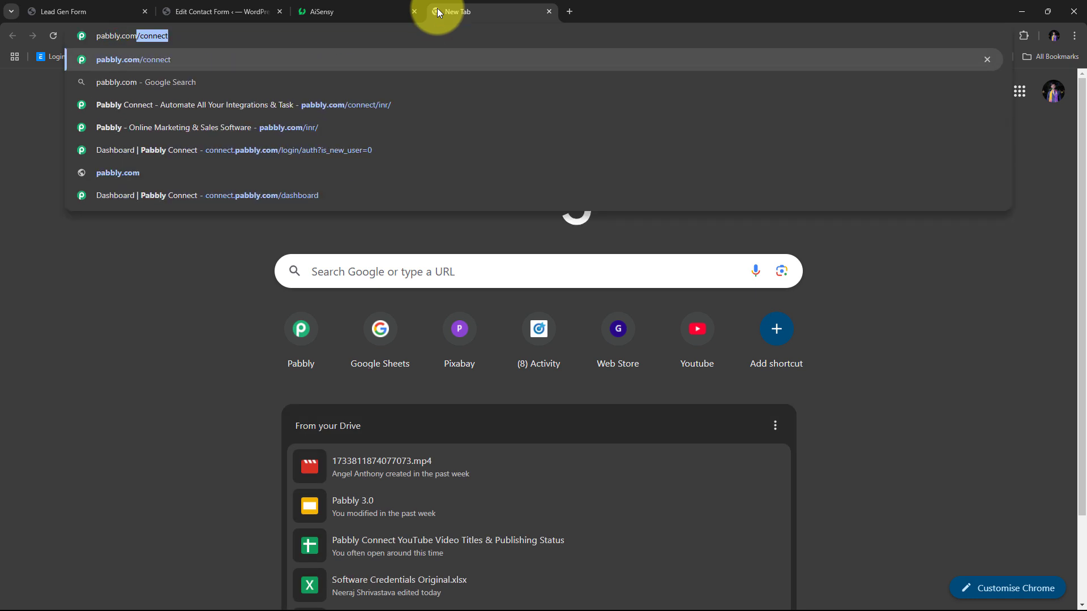
text(/connect/)
key(Return)
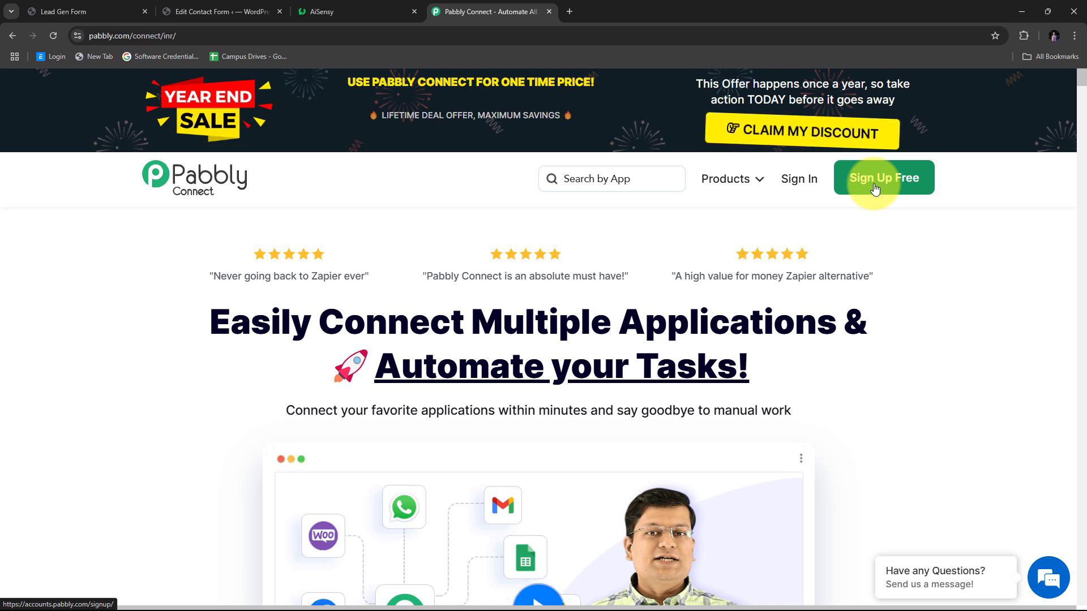
- Sign in to Pabbly and launch Pabbly Connect from the All Pabbly Apps page
click(810, 187)
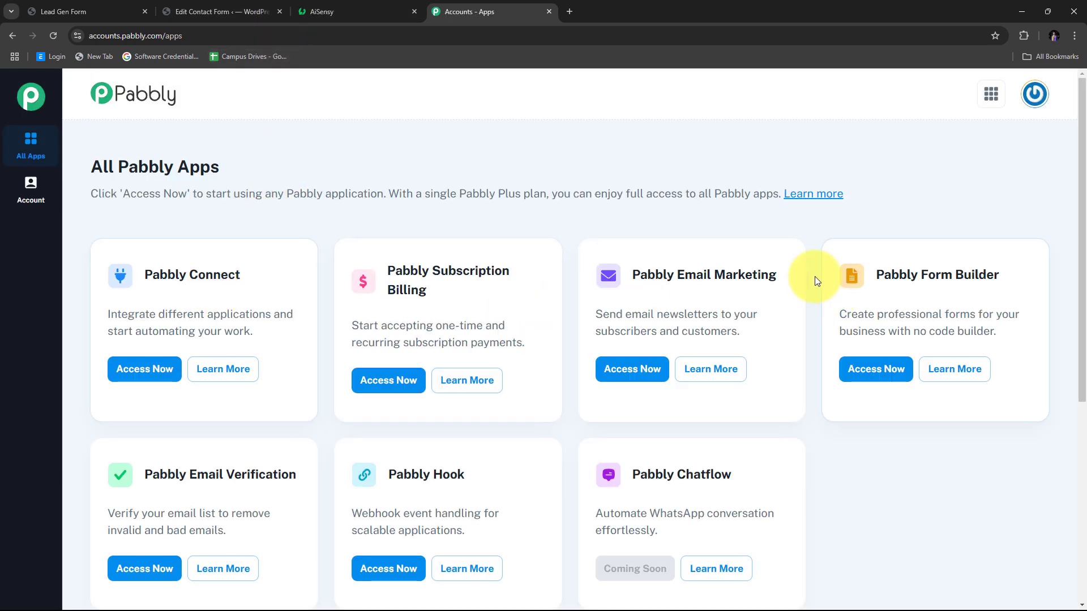
scroll(815, 281, down, 2)
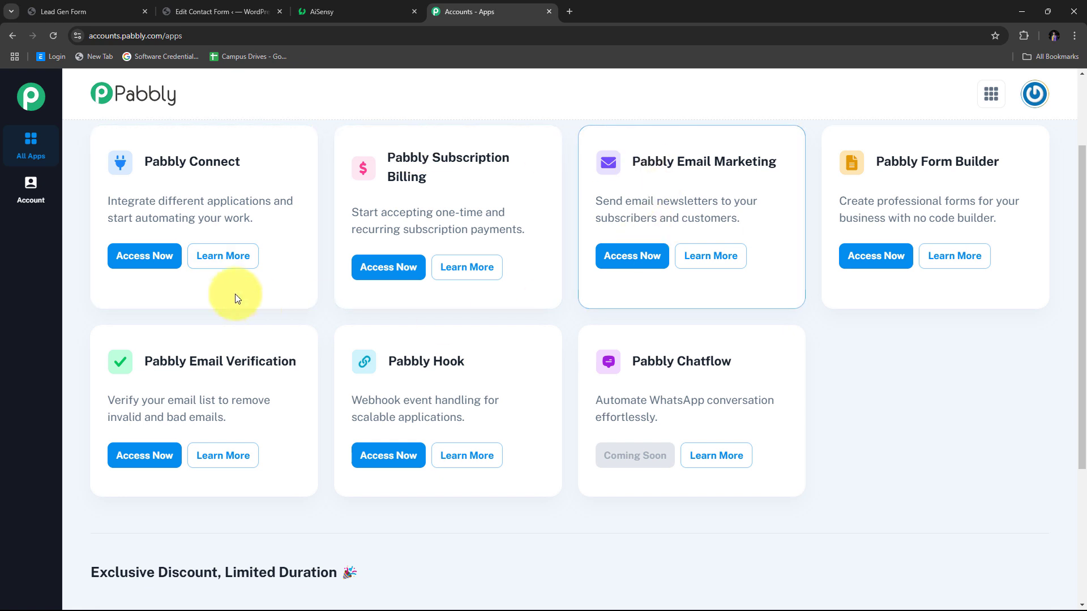
scroll(227, 272, up, 2)
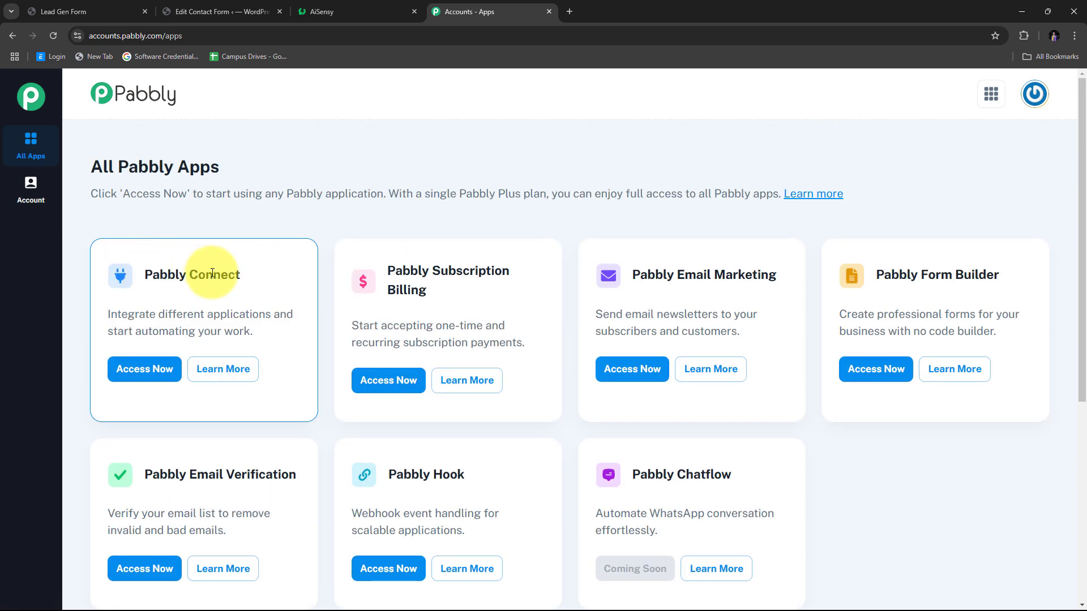
click(155, 372)
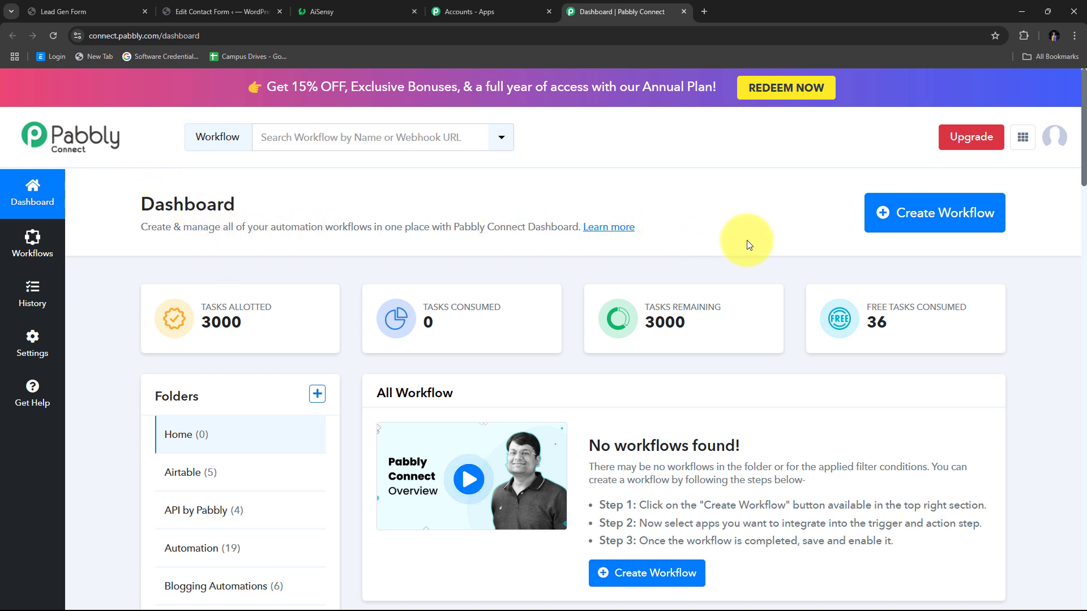
- Create the 'Send Automated WhatsApp Message on Contact Form 7 Submission' workflow in the Automation folder
click(902, 217)
click(426, 309)
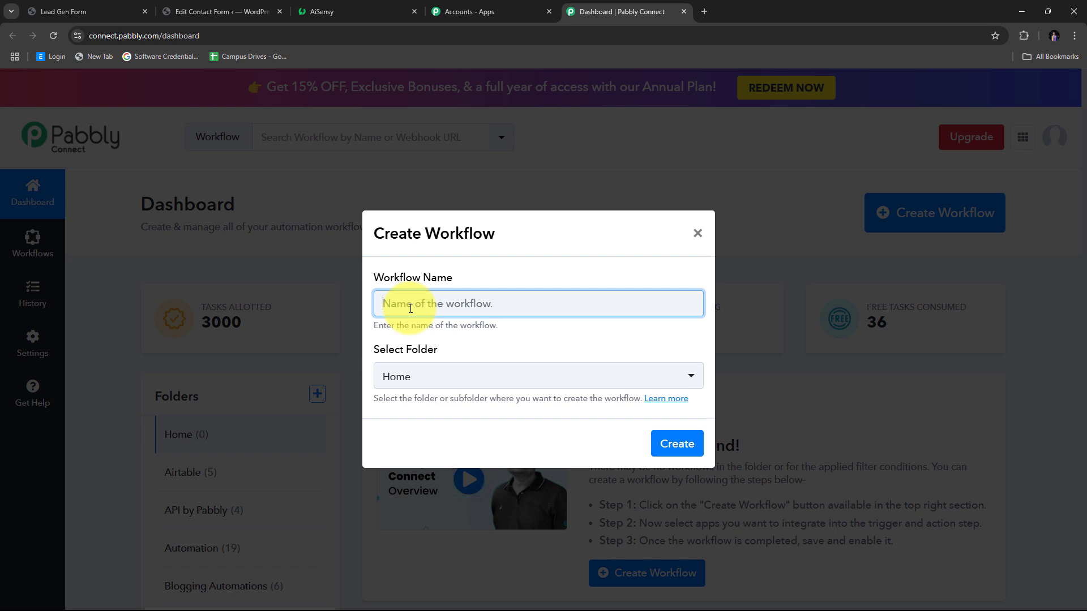
key(ctrl+v)
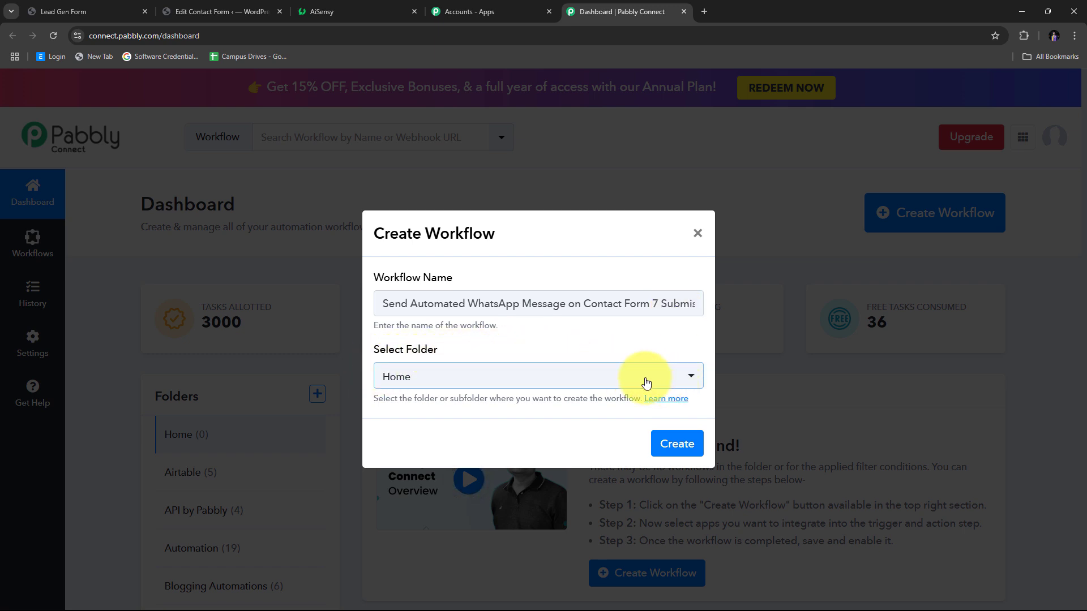
click(604, 377)
scroll(550, 225, down, 5)
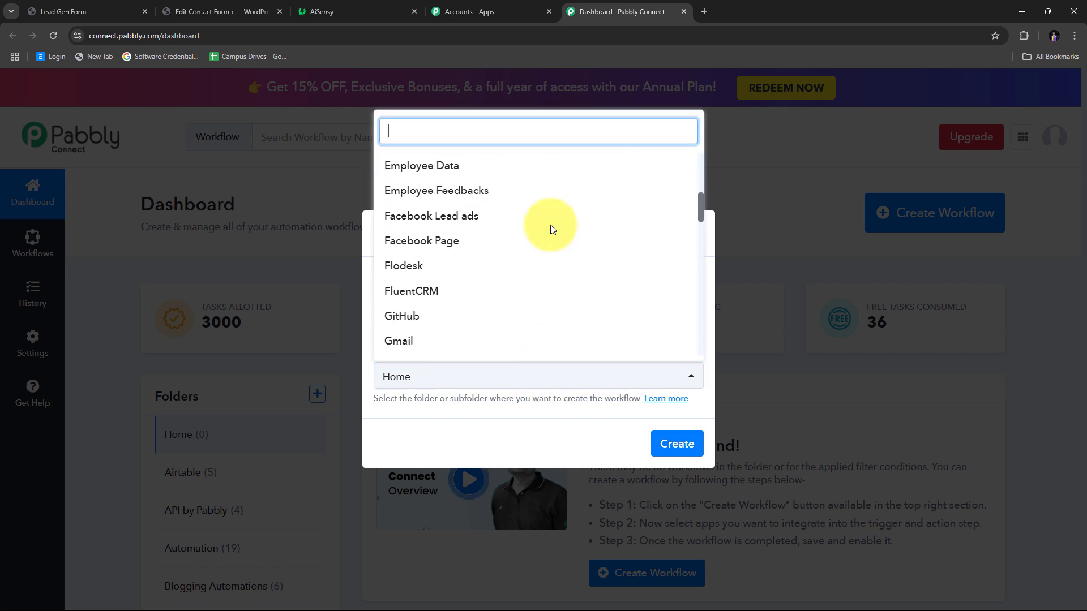
scroll(550, 226, up, 5)
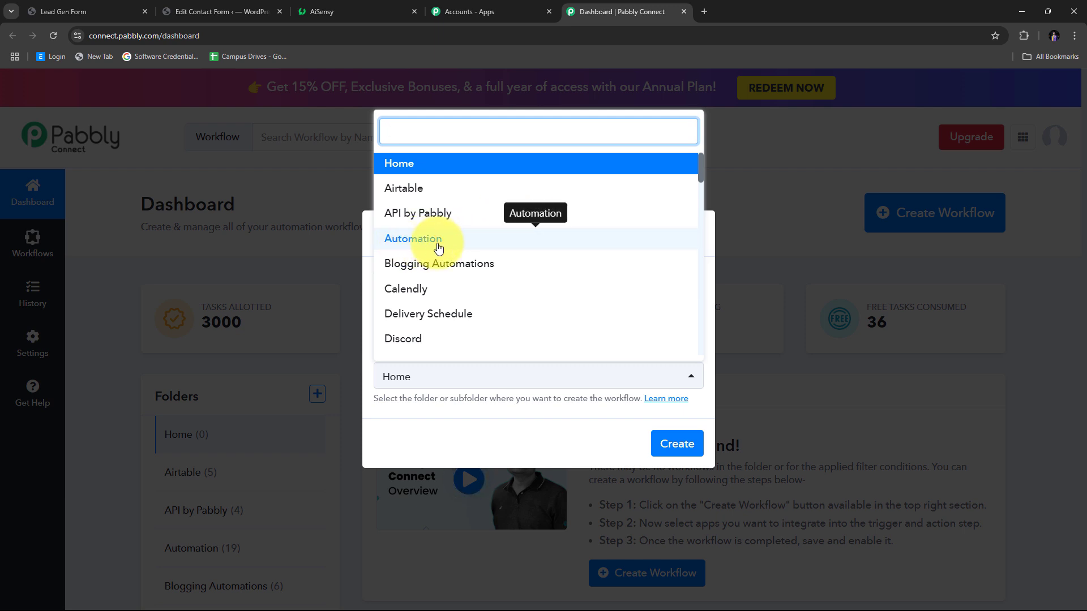
click(420, 243)
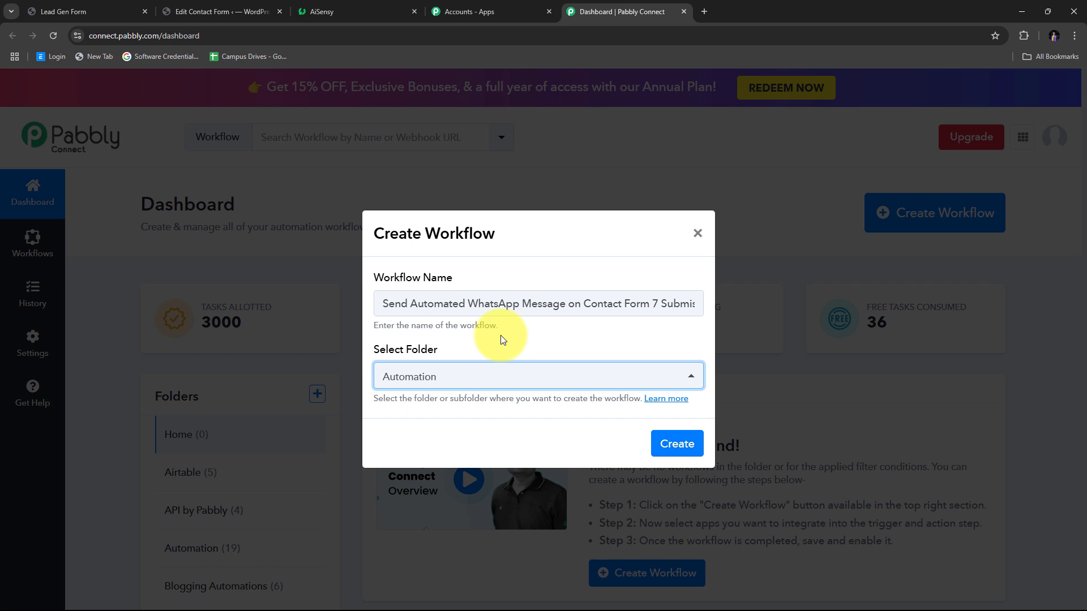
click(680, 447)
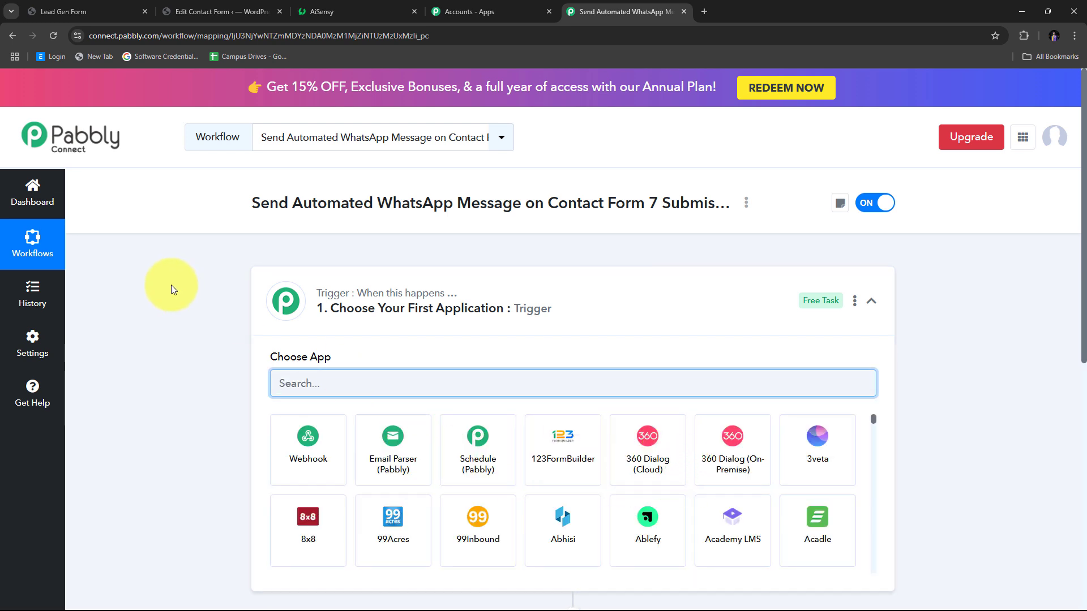
scroll(184, 288, down, 3)
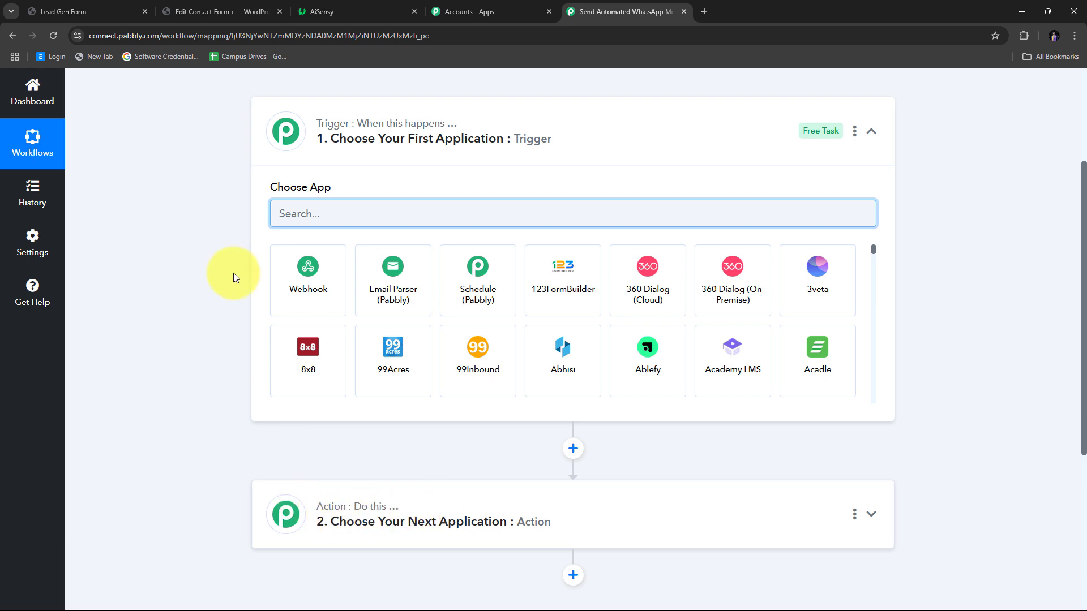
mouse_move(328, 131)
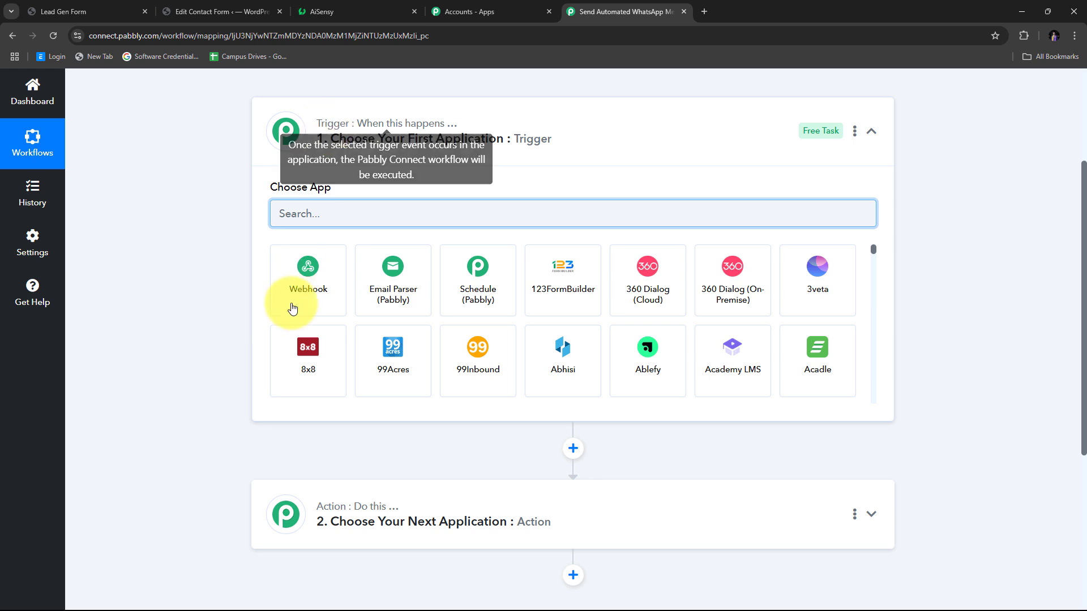
mouse_move(325, 508)
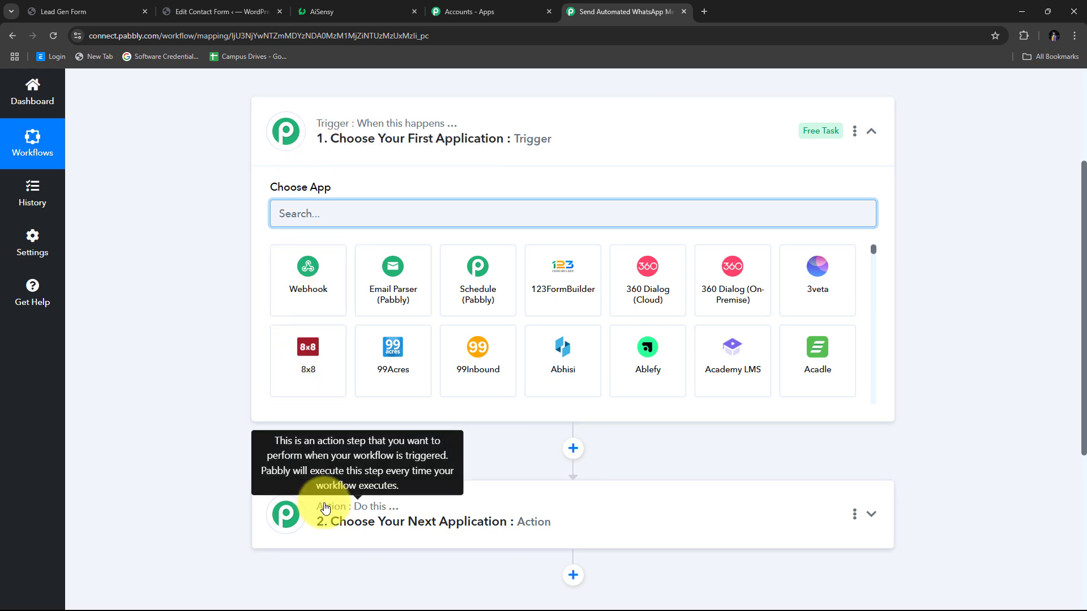
scroll(274, 287, up, 2)
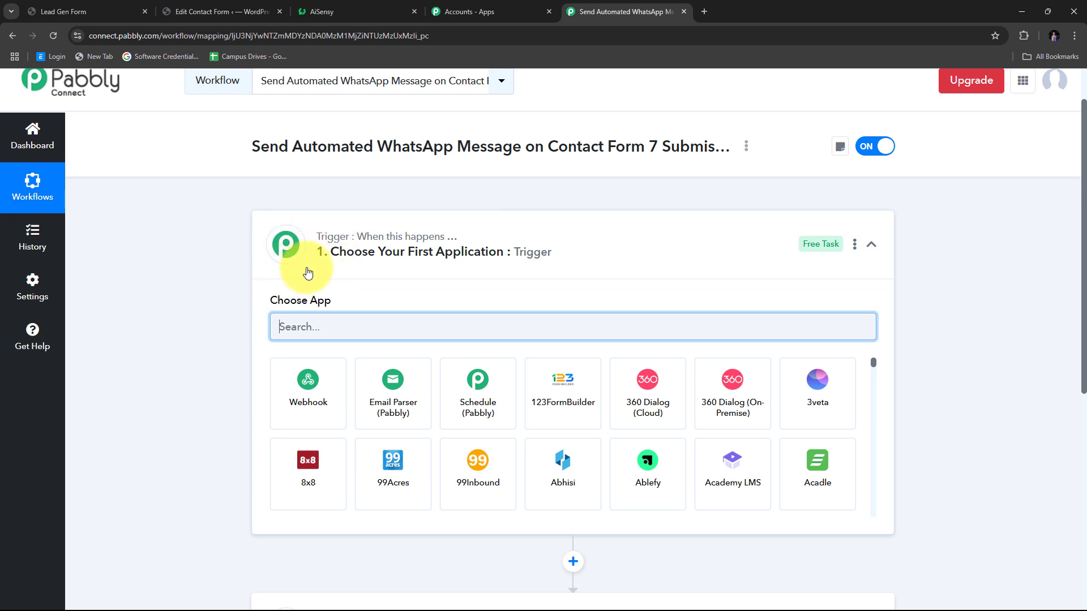
mouse_move(293, 250)
scroll(293, 249, down, 3)
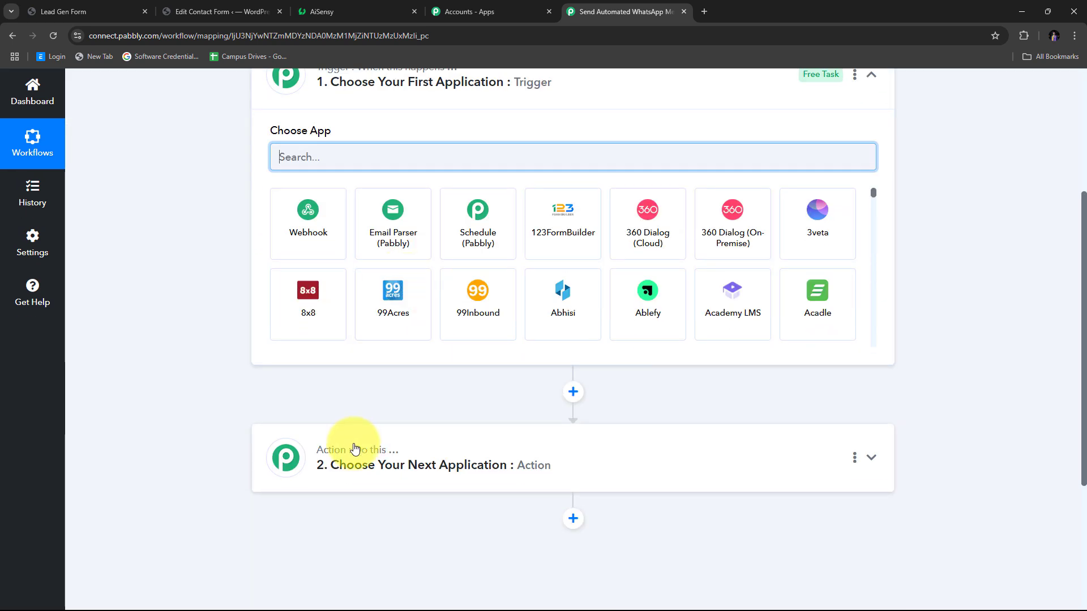
scroll(444, 436, up, 3)
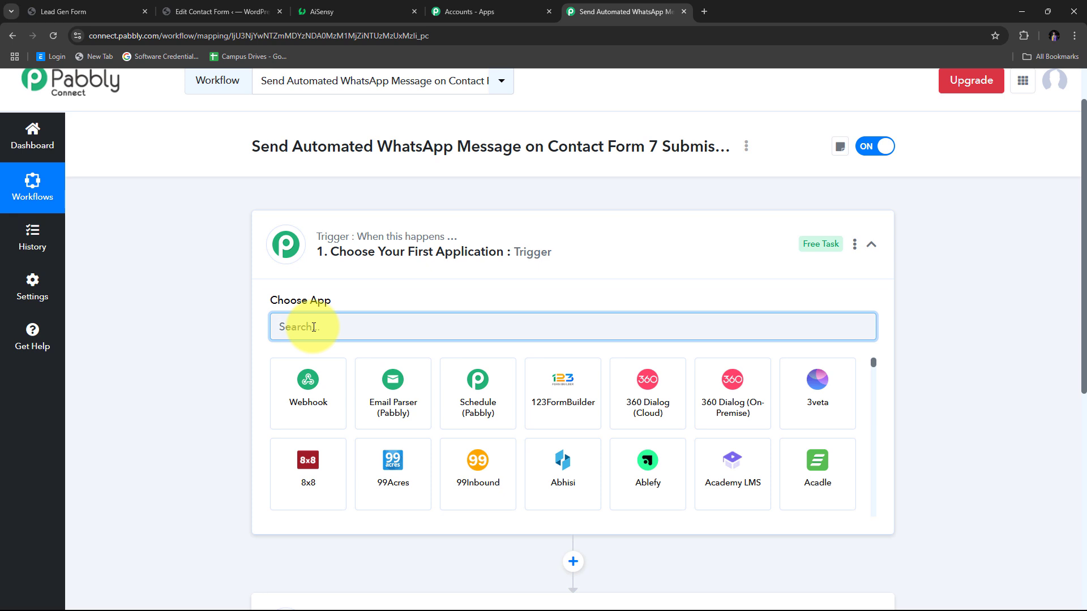
- Set the trigger app to Contact Form 7 with the New Form Submission event
text(Co)
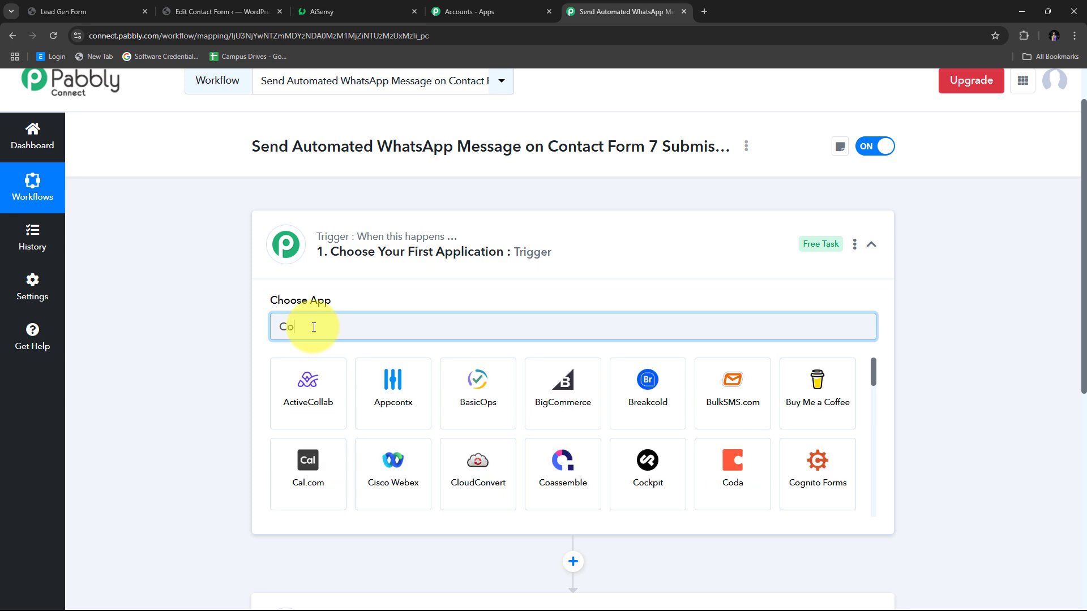
text(ntact Form)
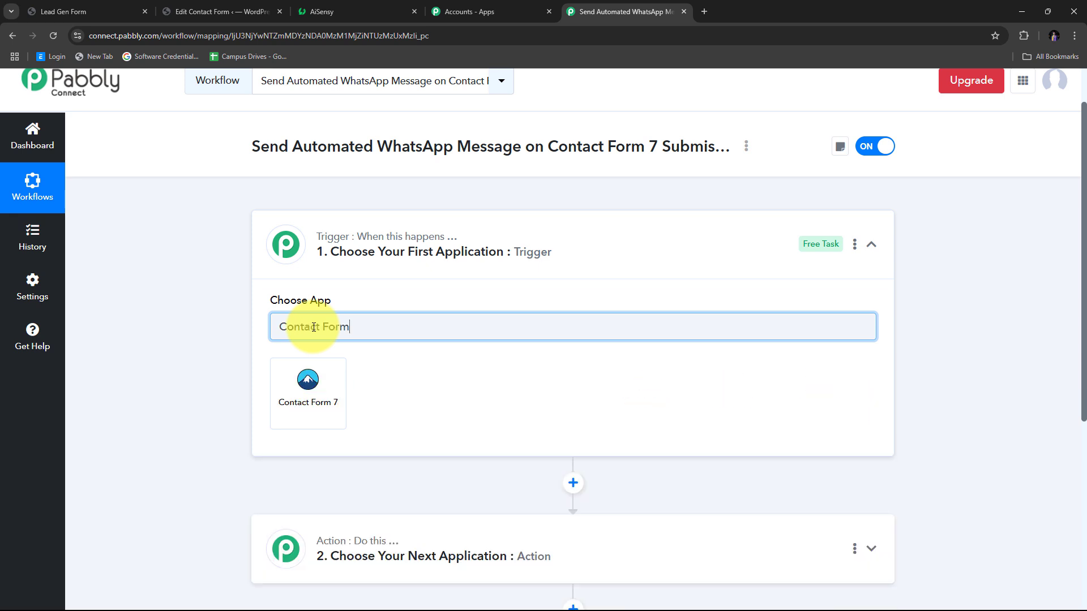
click(320, 390)
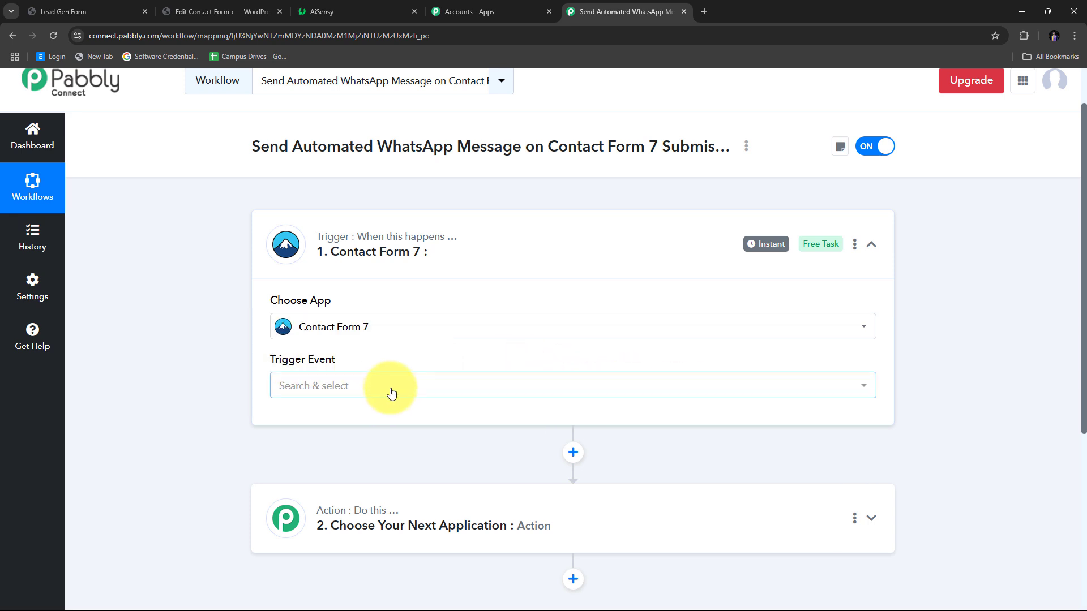
click(389, 387)
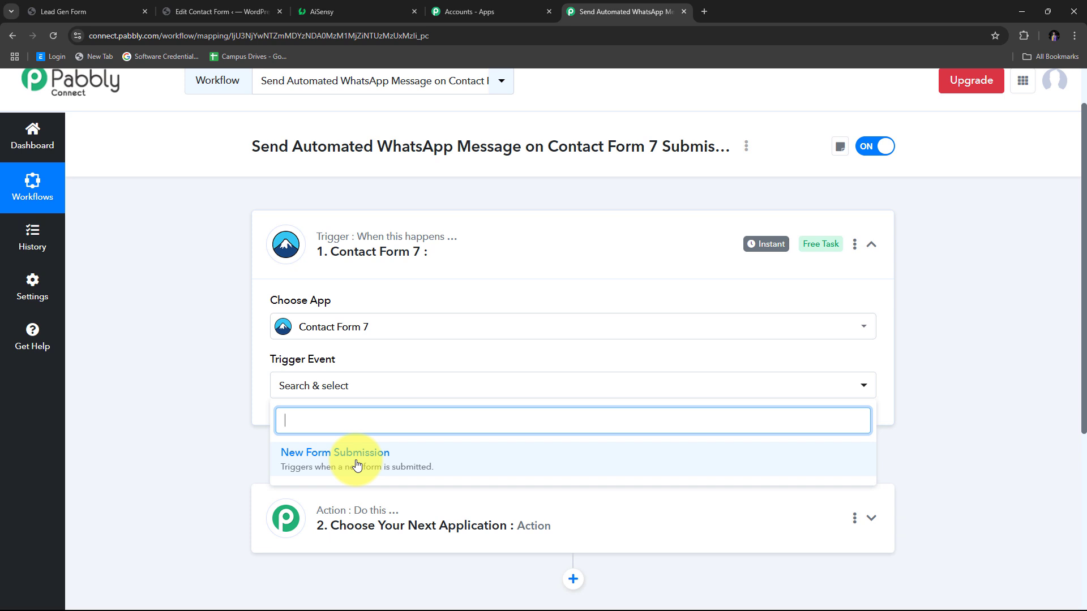
click(357, 464)
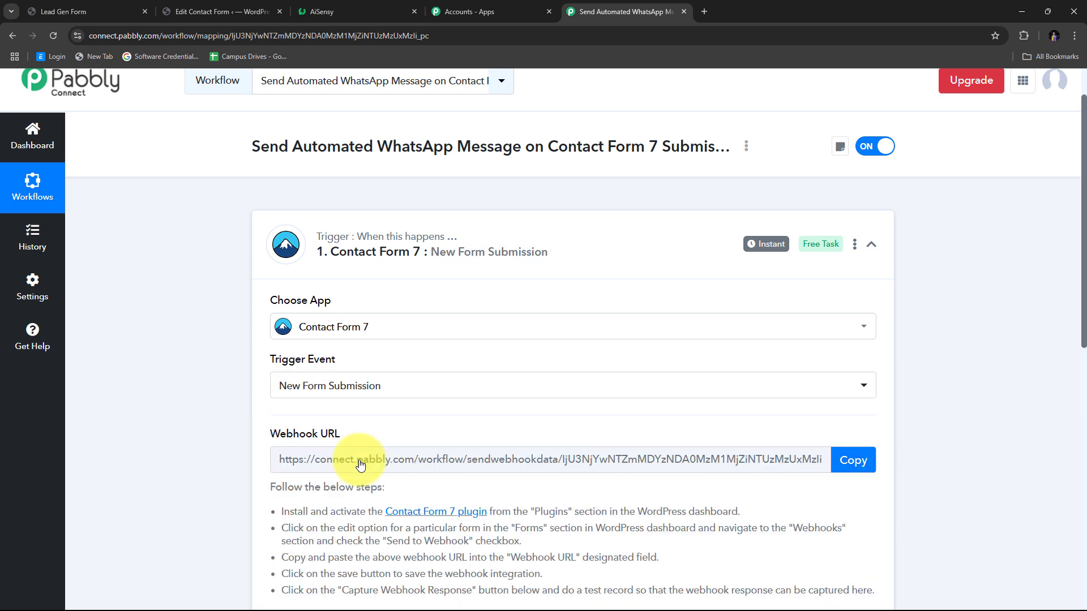
- Review the generated Webhook URL and its setup instructions, highlighting them for emphasis
scroll(508, 401, down, 1)
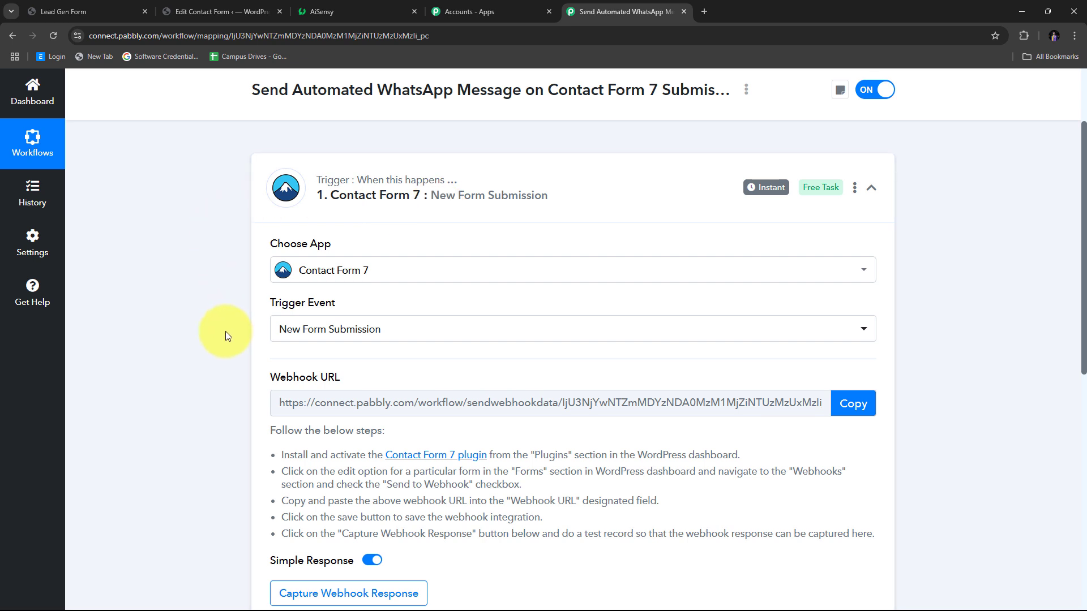
drag(257, 377, 392, 378)
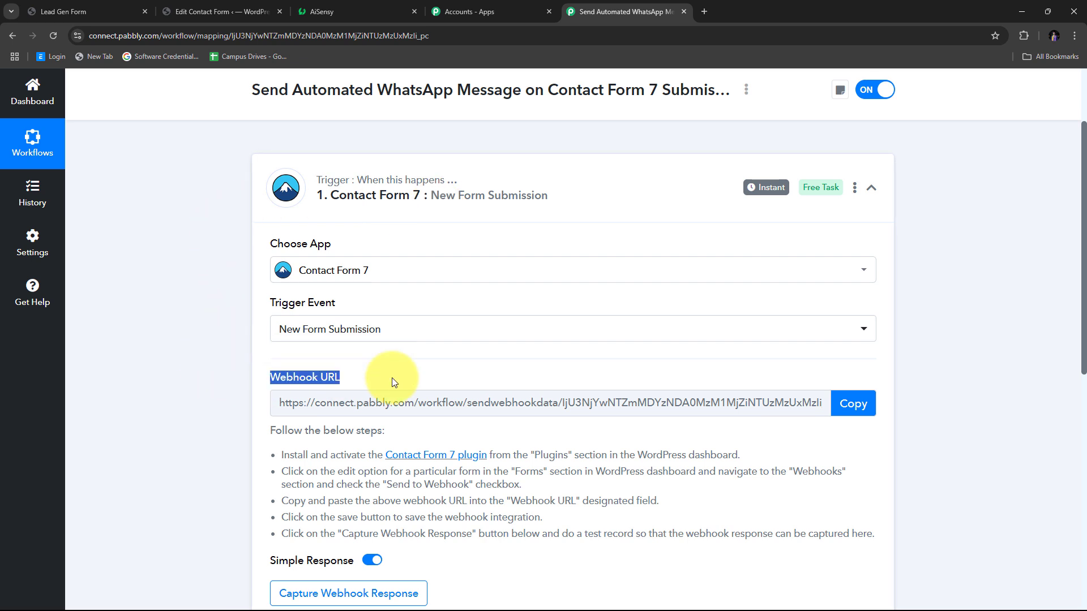
scroll(443, 333, down, 1)
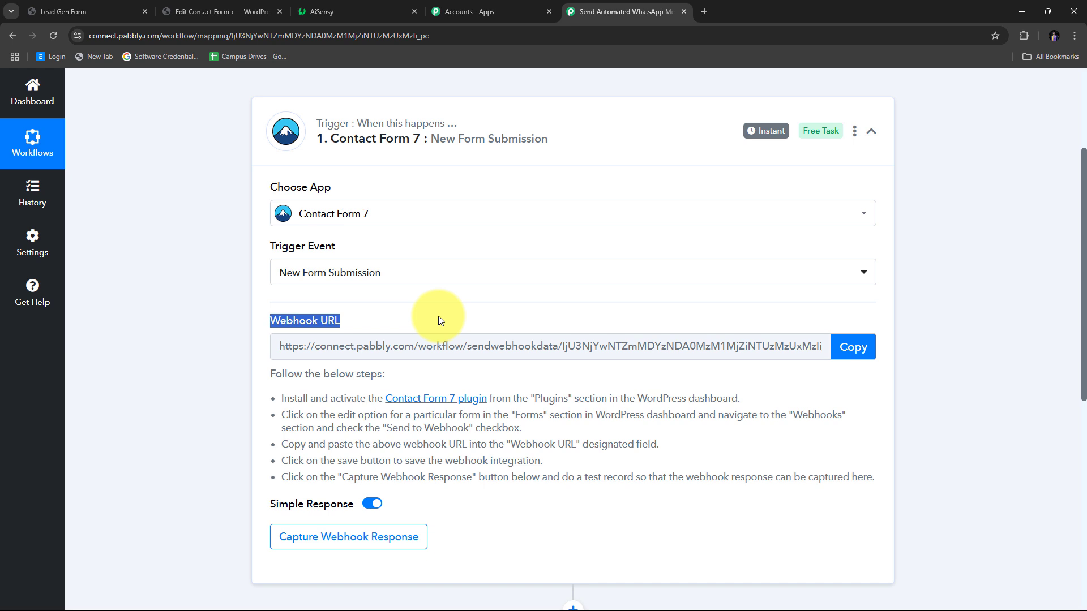
scroll(365, 339, down, 2)
scroll(373, 226, up, 2)
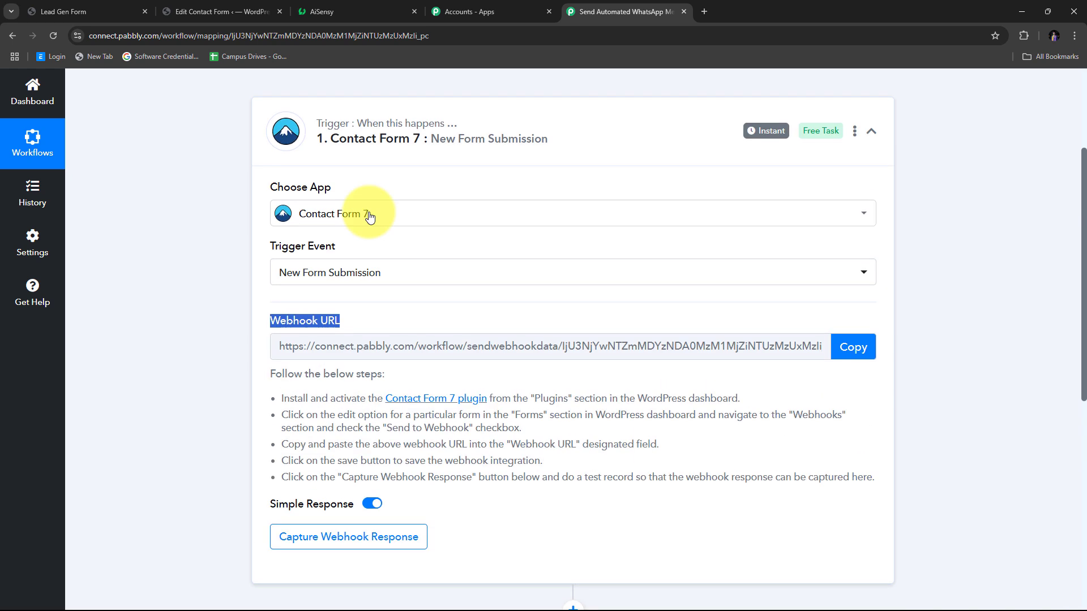
scroll(212, 199, down, 1)
drag(278, 339, 860, 452)
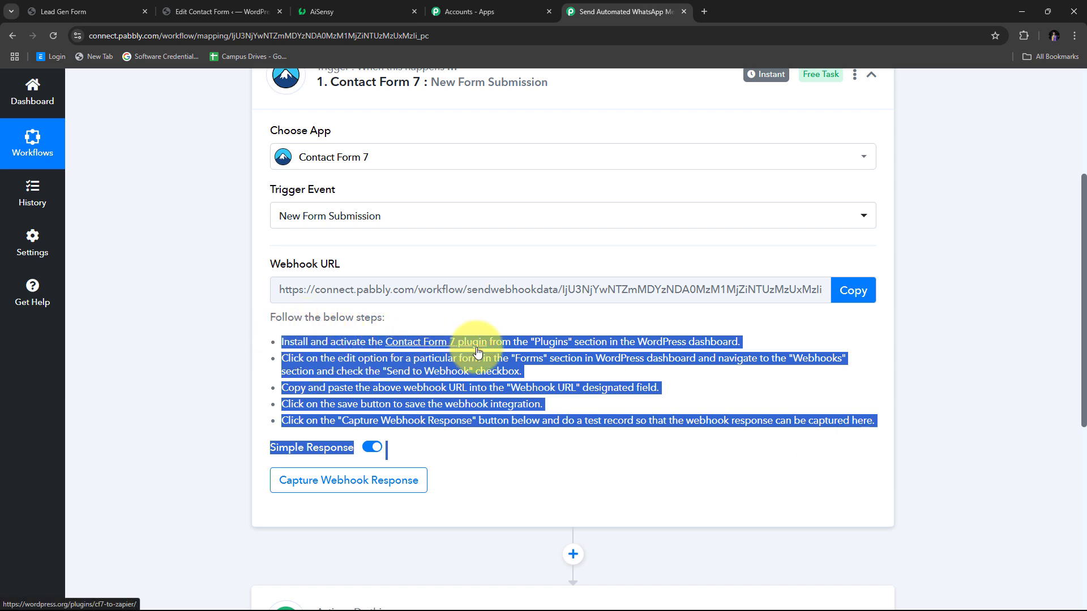
click(612, 346)
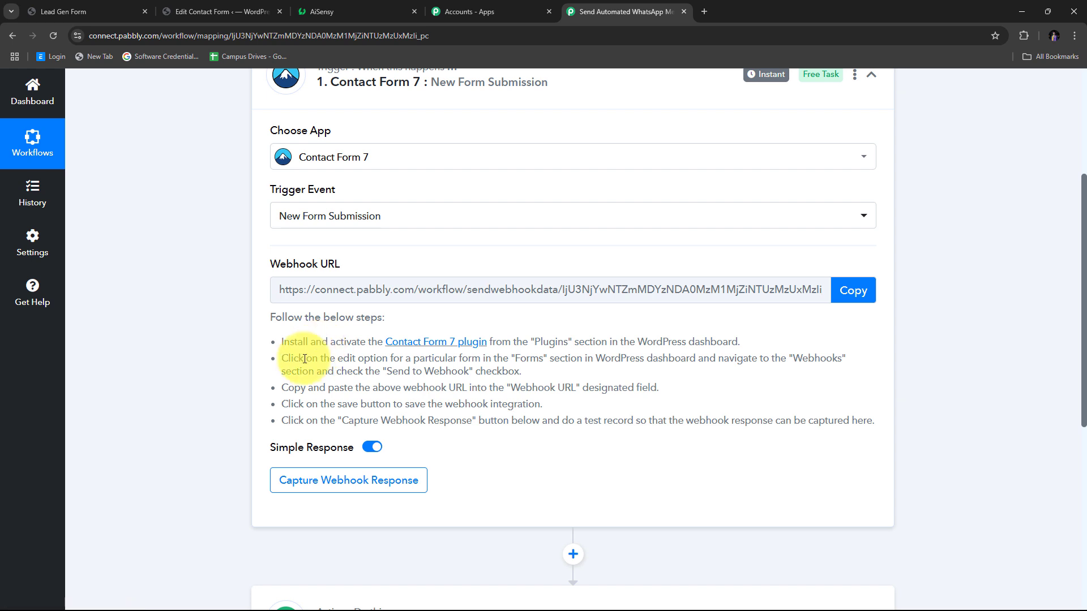
- Switch to WordPress's Contact Forms list and scroll to the Lead Gen Form row
click(229, 5)
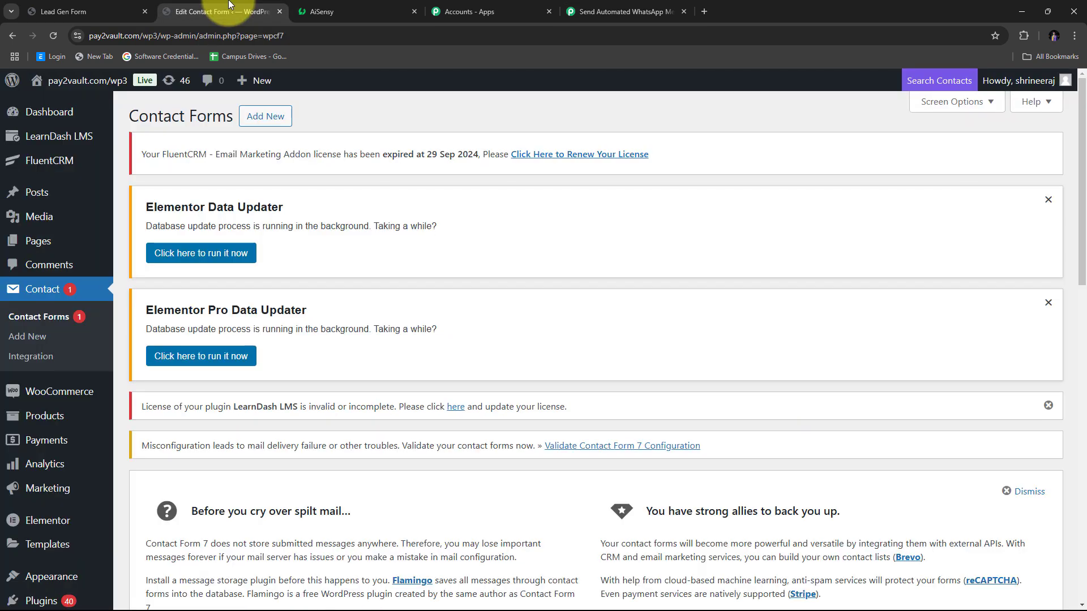
scroll(428, 266, down, 14)
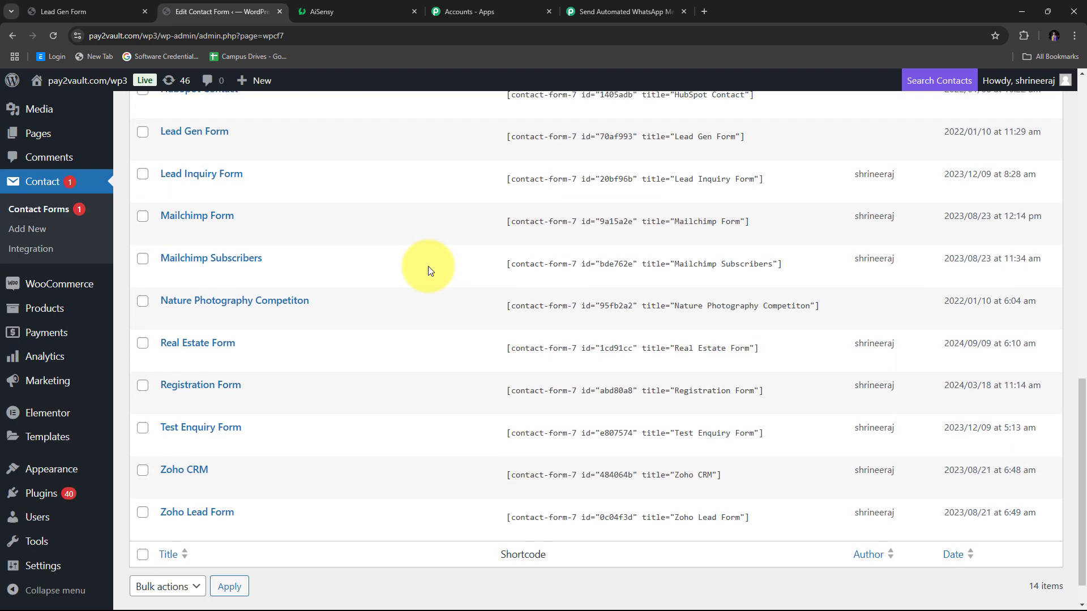
scroll(428, 266, up, 3)
scroll(428, 266, down, 4)
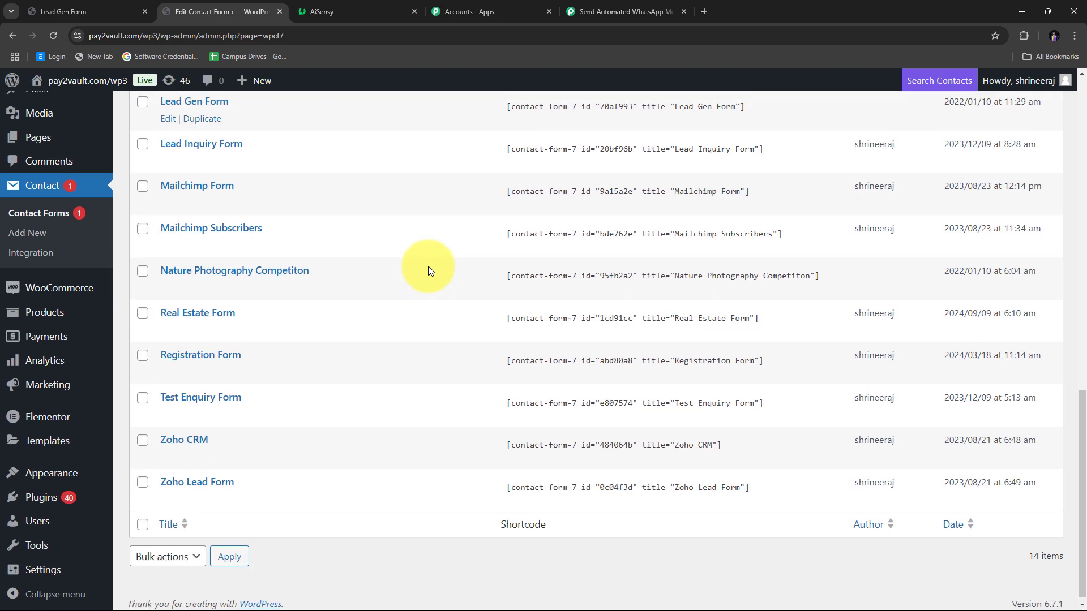
scroll(428, 266, up, 8)
scroll(428, 266, down, 1)
mouse_move(235, 370)
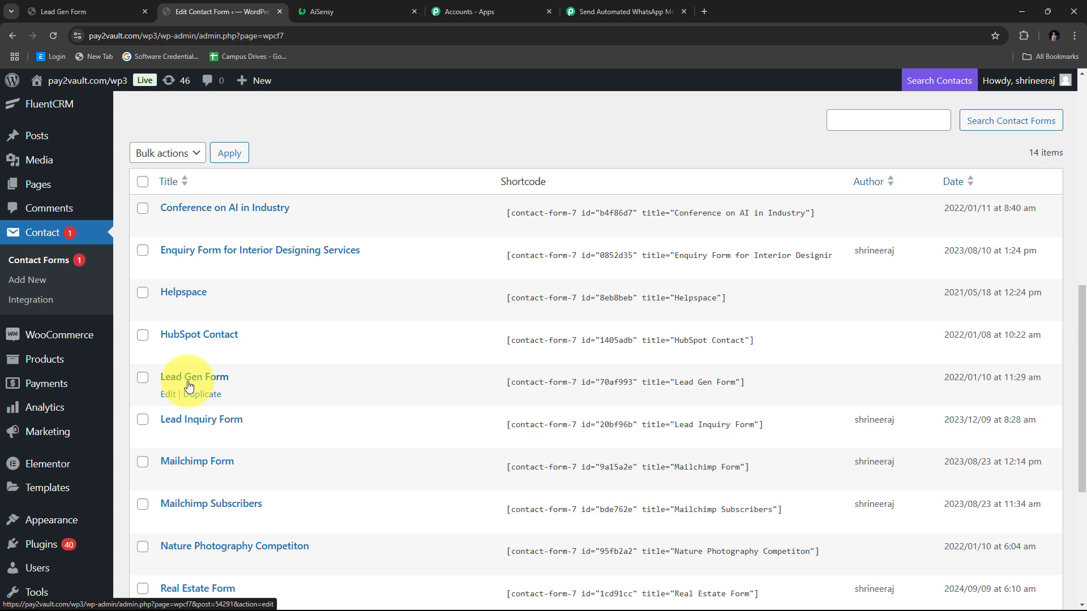
- Edit the Lead Gen Form and tick Send to Webhook on its Webhook tab
click(170, 399)
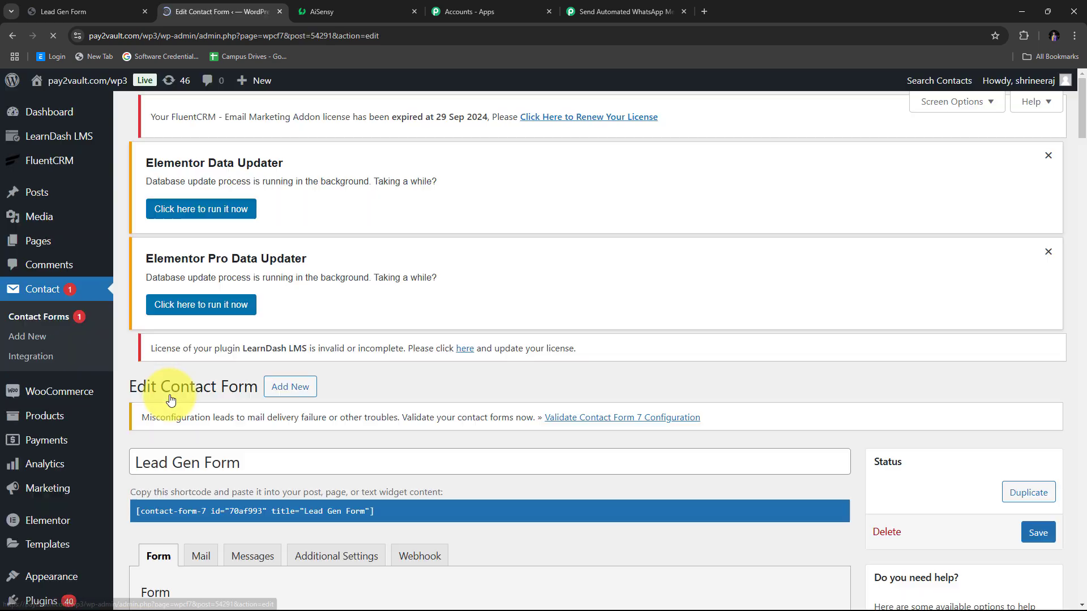
scroll(568, 318, down, 6)
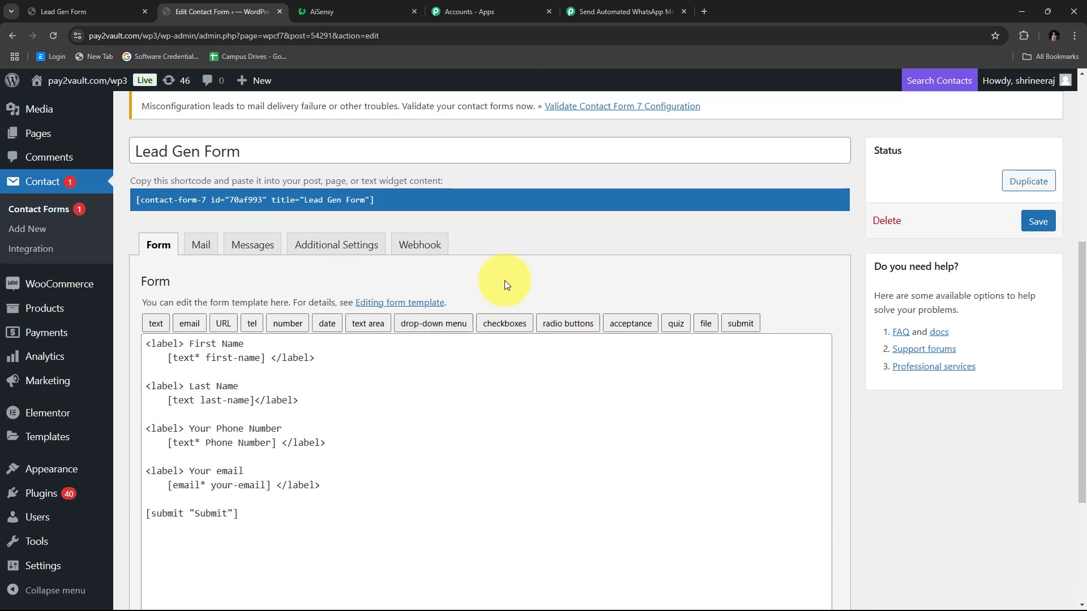
click(410, 245)
scroll(361, 369, down, 7)
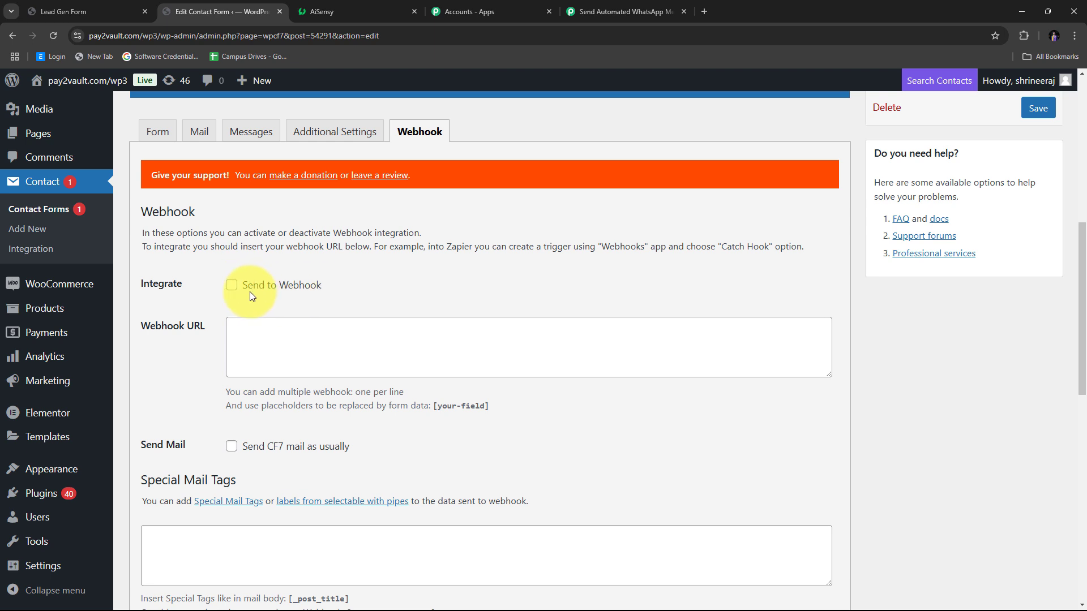
click(230, 288)
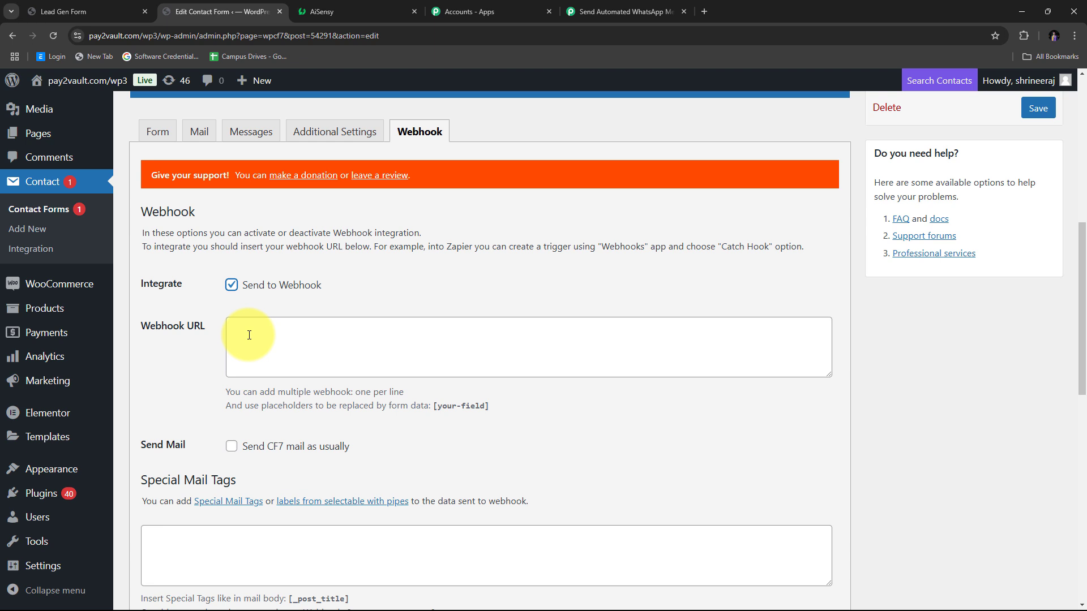
- Copy the Contact Form 7 trigger's Webhook URL from Pabbly Connect
click(626, 11)
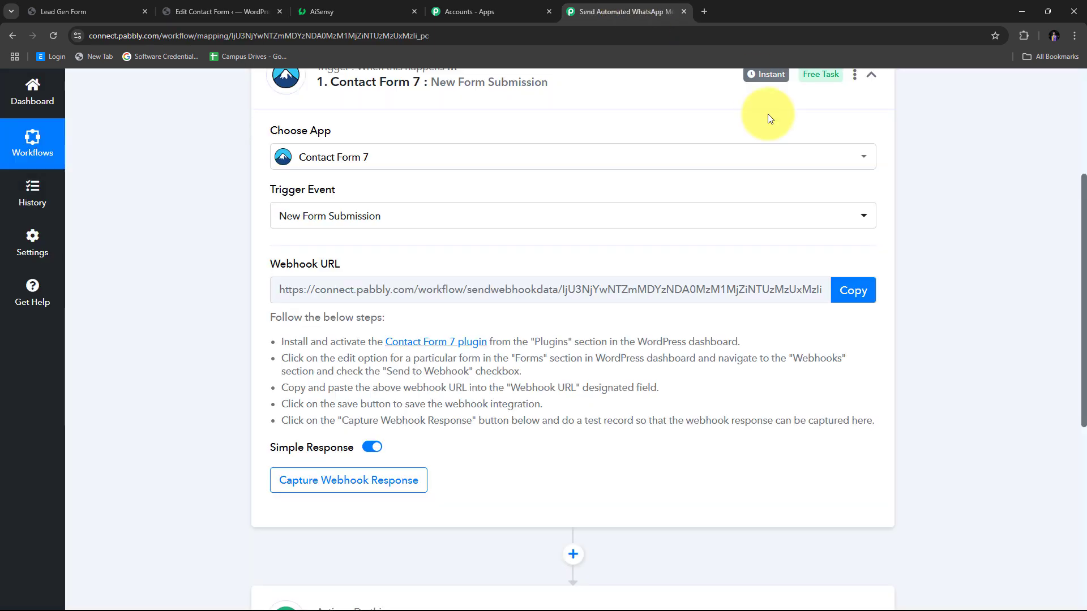
drag(272, 265, 351, 266)
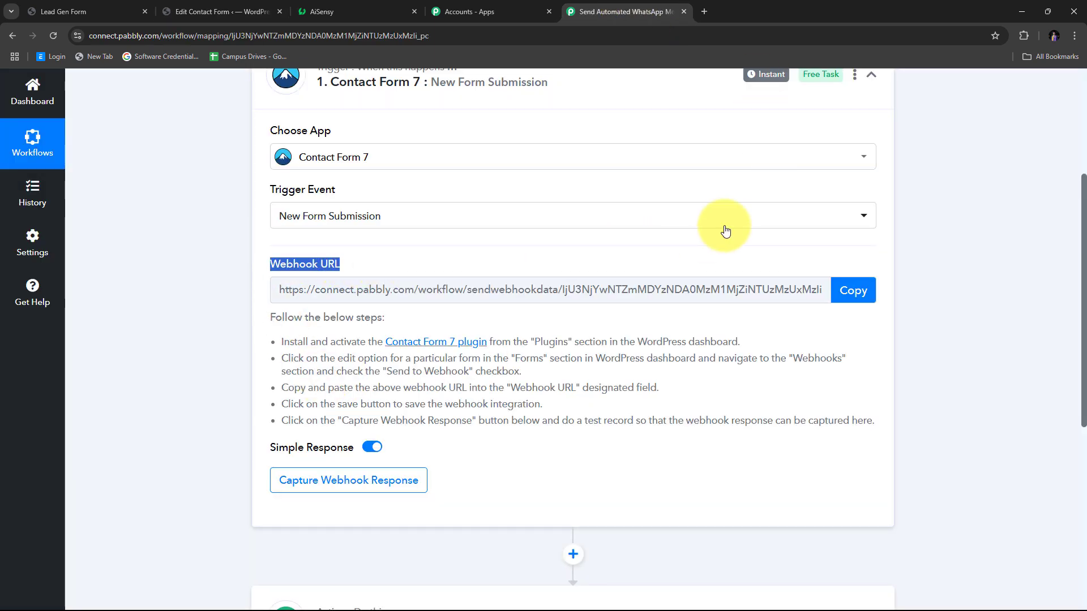
click(853, 291)
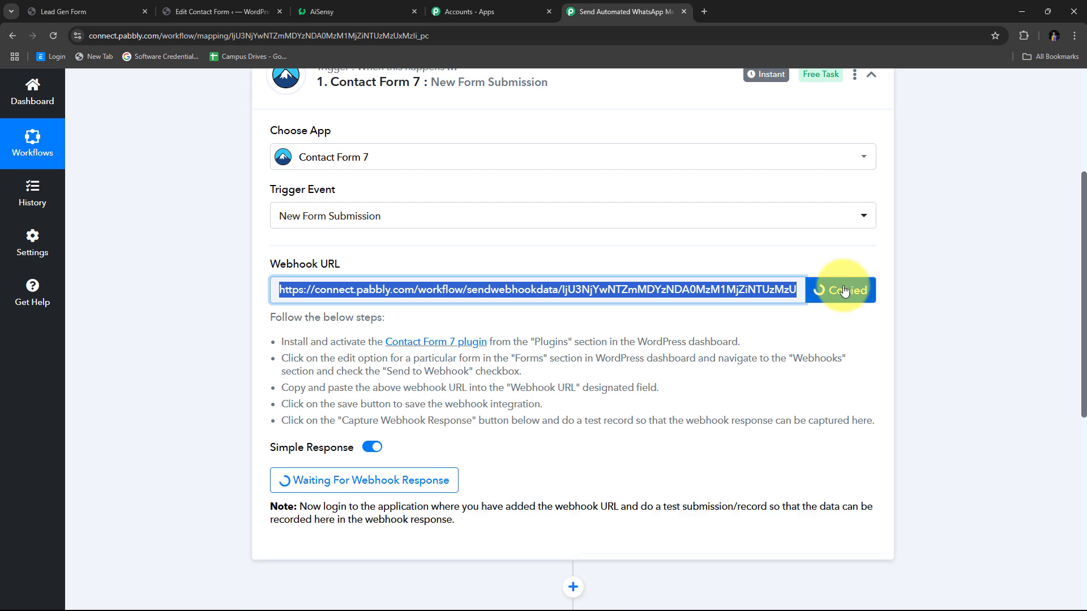
click(198, 11)
- Paste the Pabbly webhook URL into the Lead Gen Form's Webhook URL field and save the form
click(243, 325)
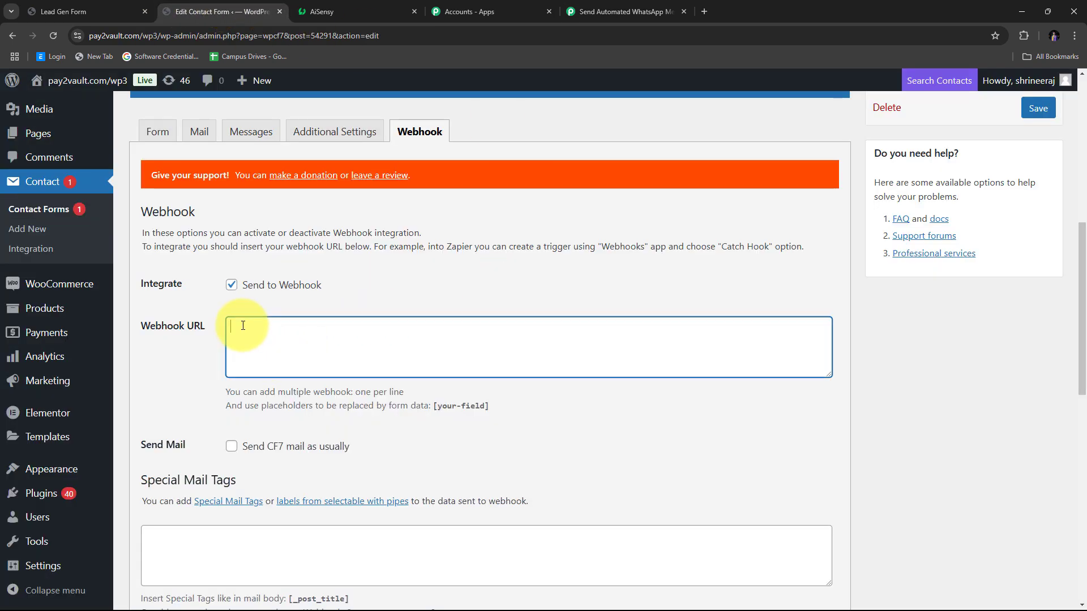
right_click(242, 326)
click(268, 460)
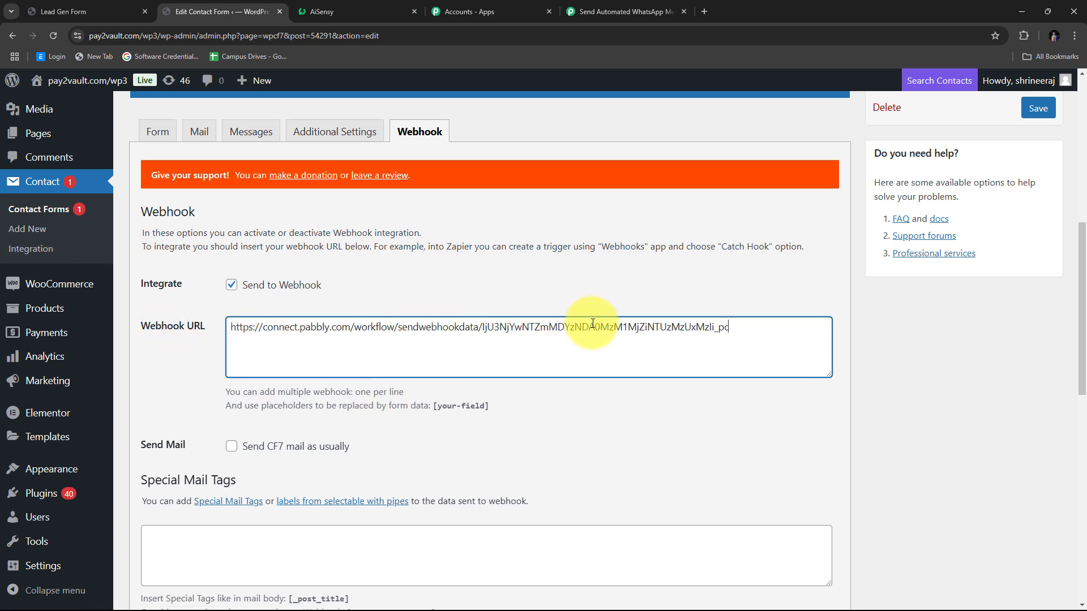
scroll(630, 388, up, 5)
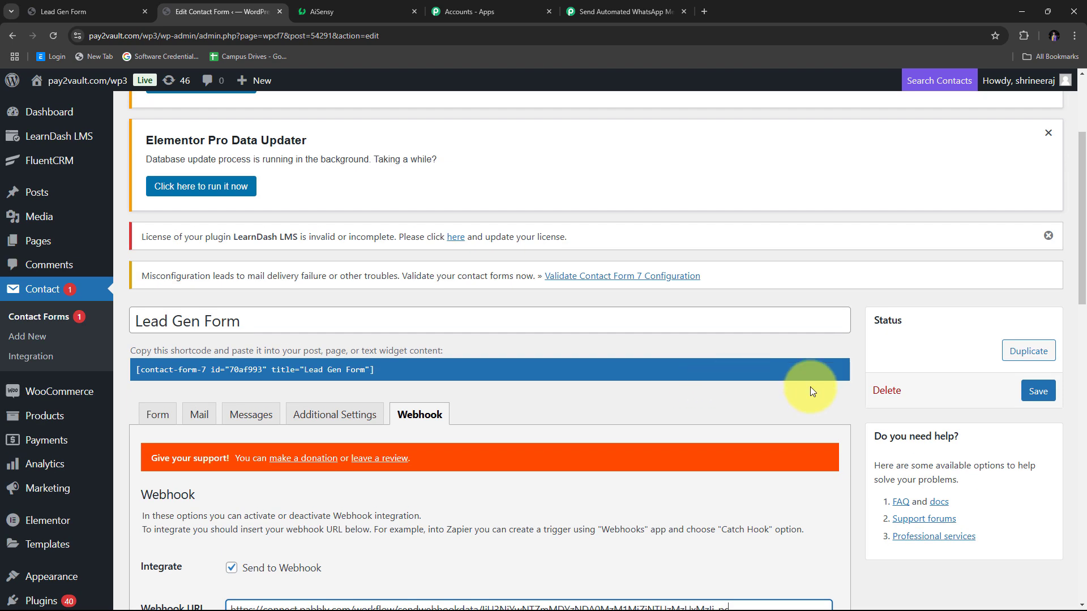
click(1039, 392)
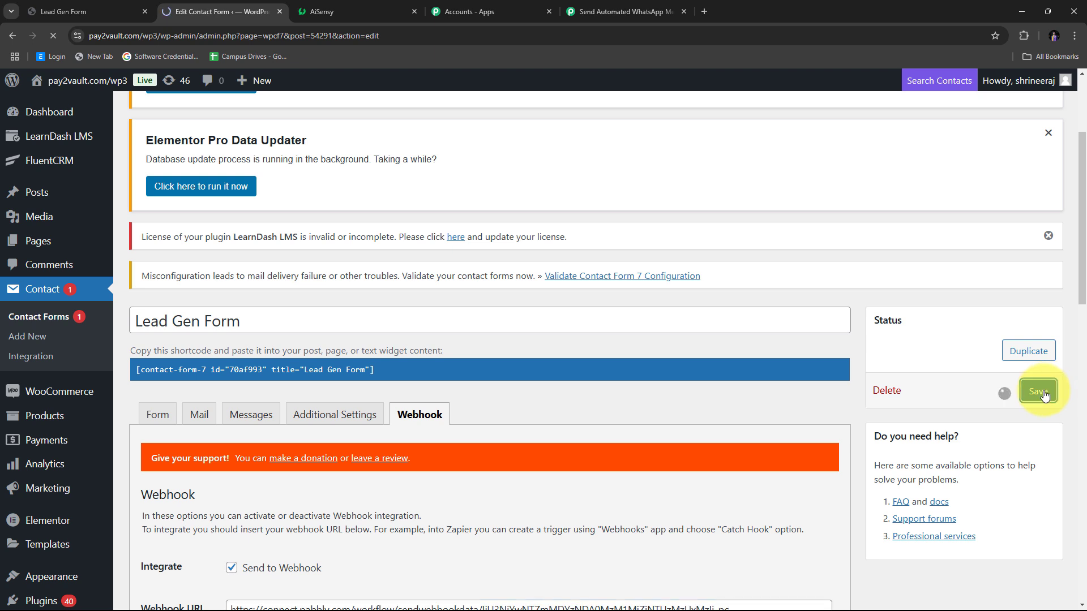
scroll(558, 364, down, 4)
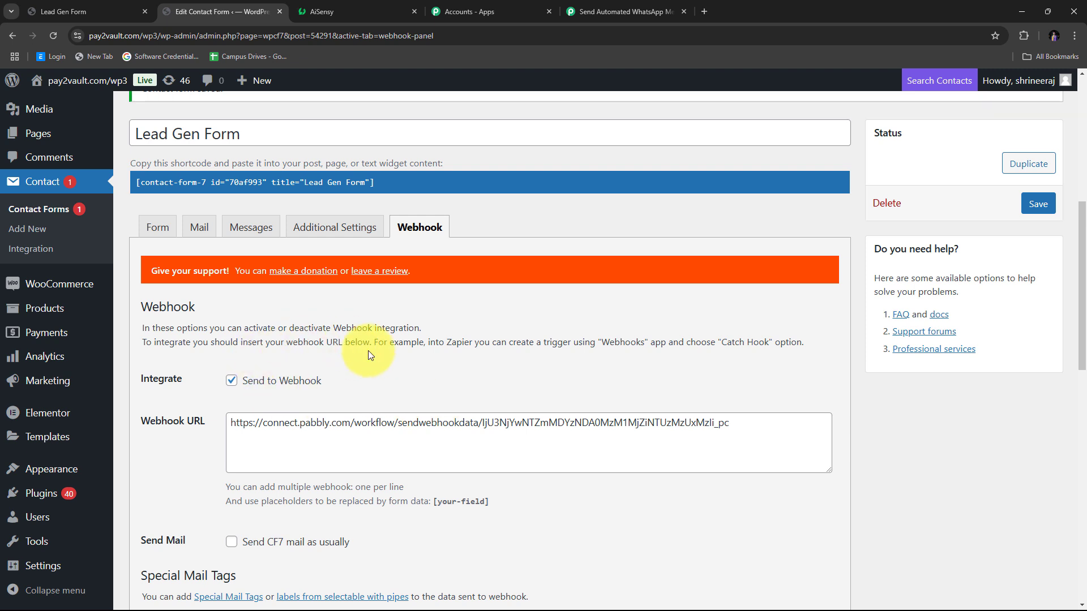
scroll(369, 355, up, 1)
scroll(389, 395, down, 1)
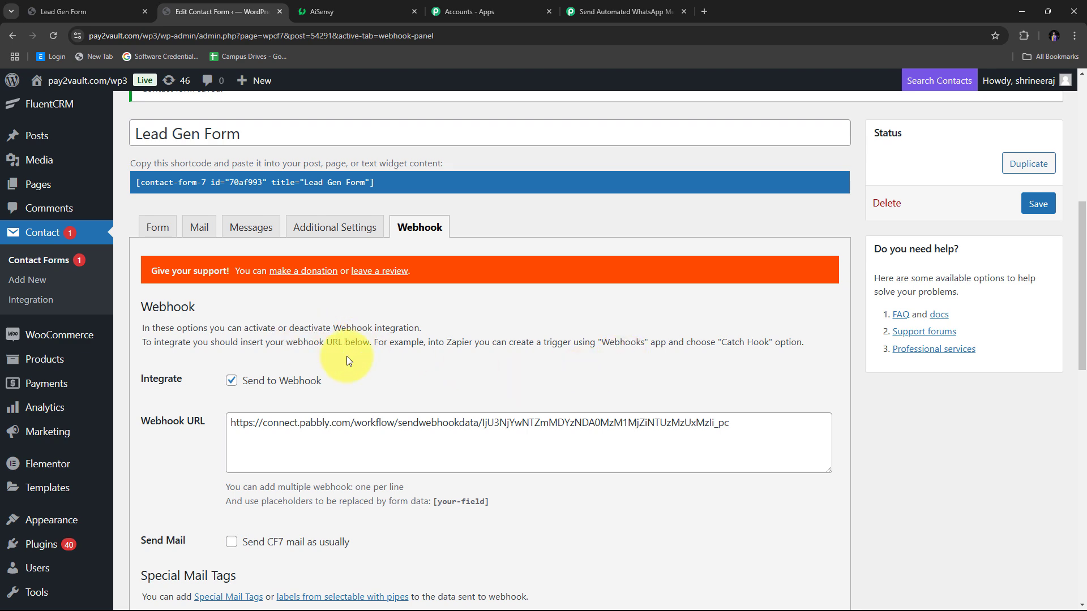
click(610, 8)
- Leave the trigger waiting for a webhook response and bring up the Lead Gen Form page
scroll(497, 270, down, 3)
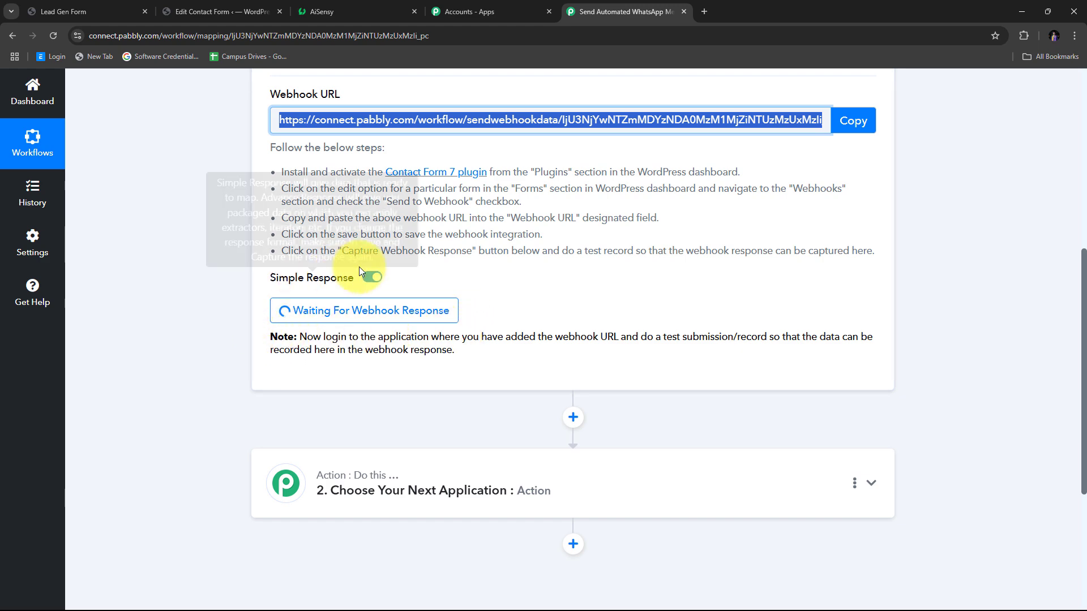
scroll(571, 308, up, 3)
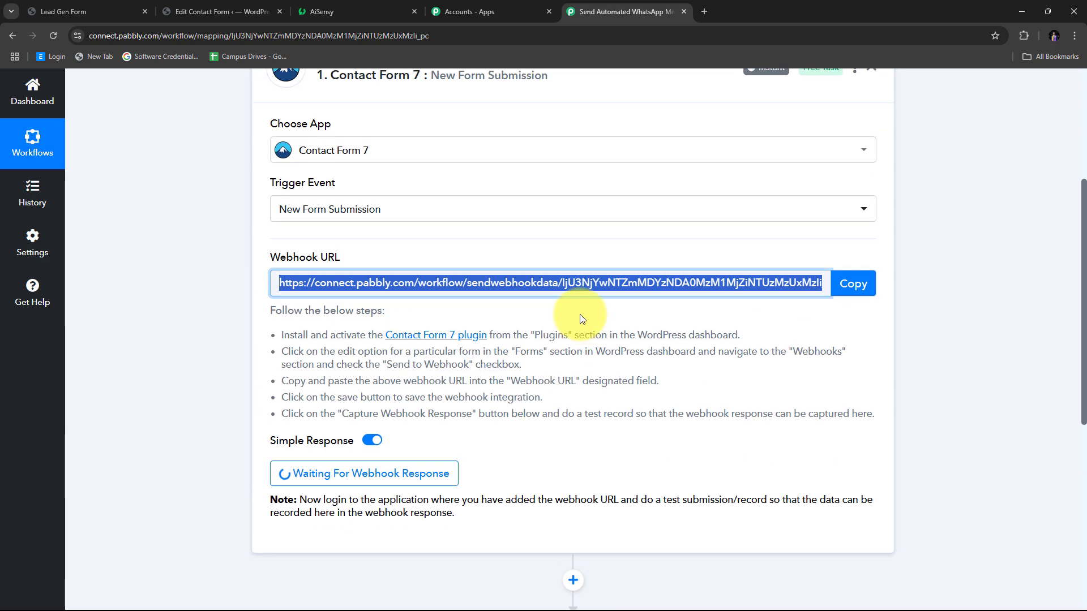
scroll(575, 317, down, 3)
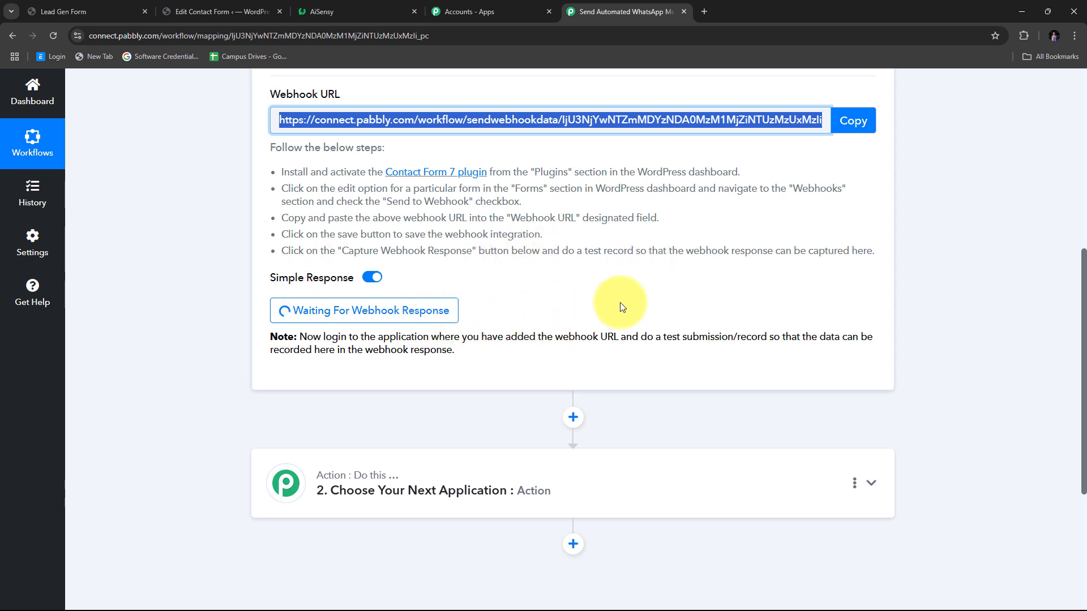
click(79, 11)
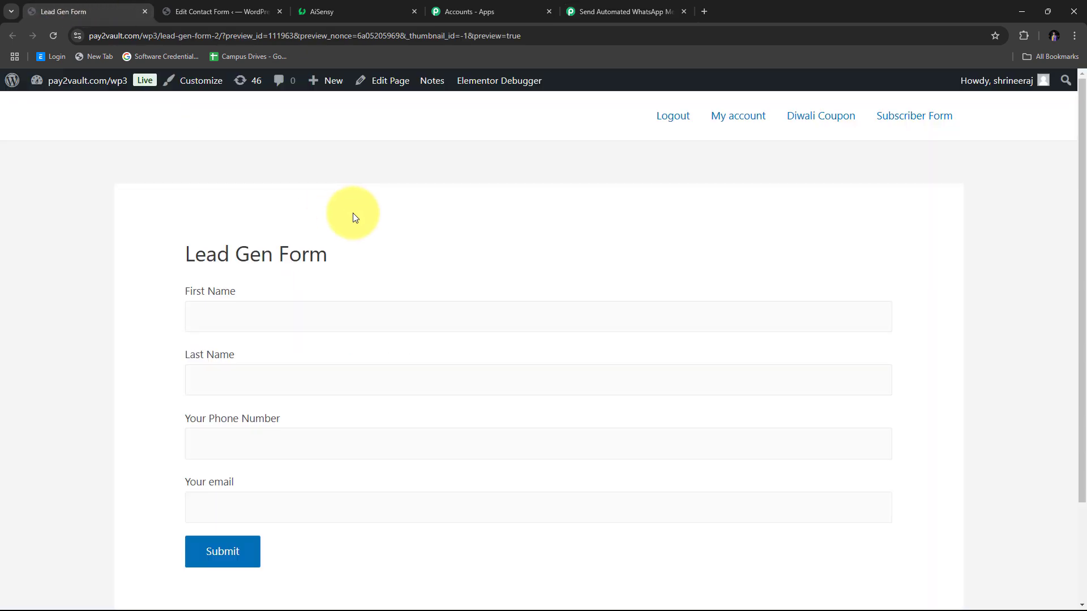
- Enter the test contact's first name, last name and autofilled phone number
scroll(354, 215, down, 2)
scroll(354, 213, up, 2)
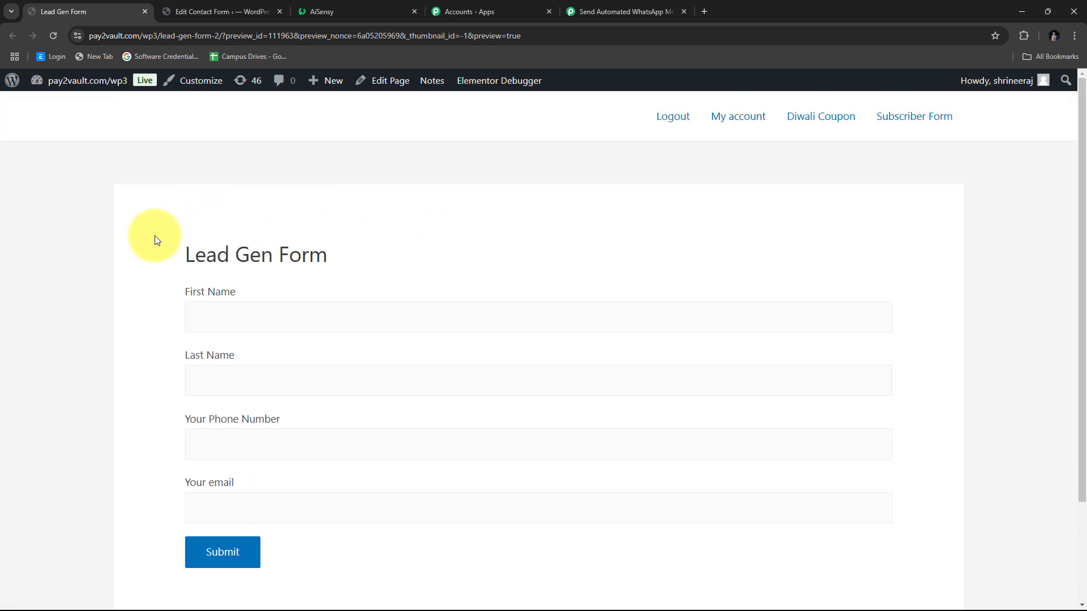
scroll(155, 235, down, 1)
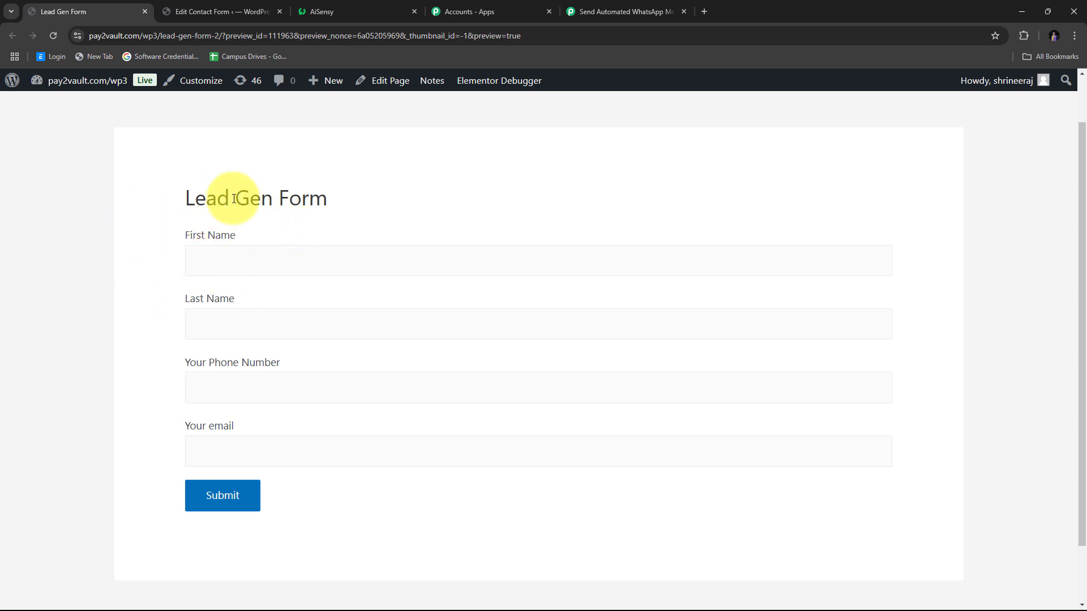
scroll(138, 314, up, 1)
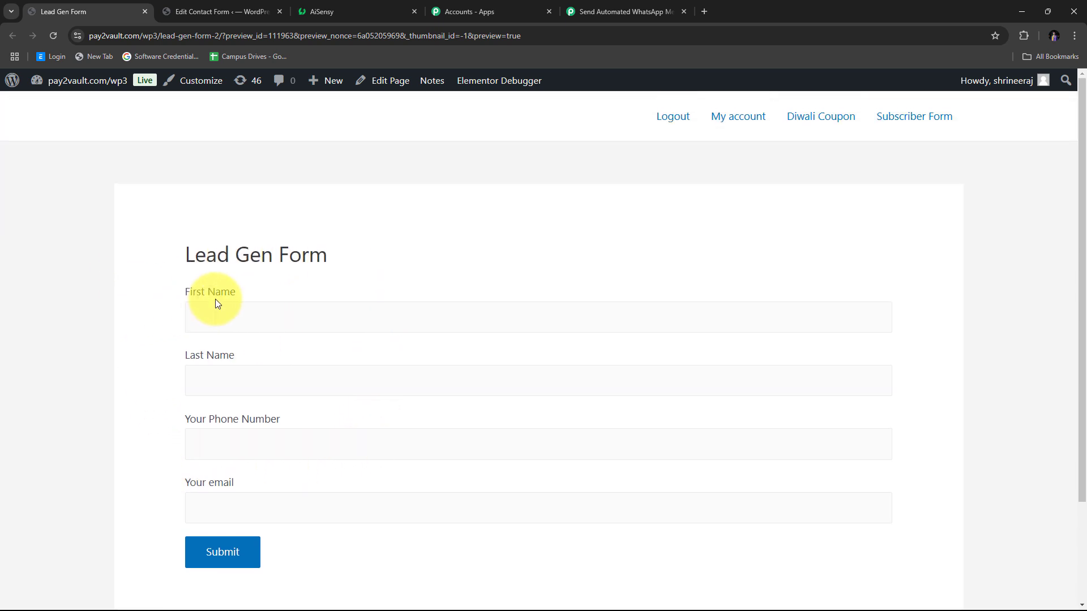
scroll(214, 304, down, 1)
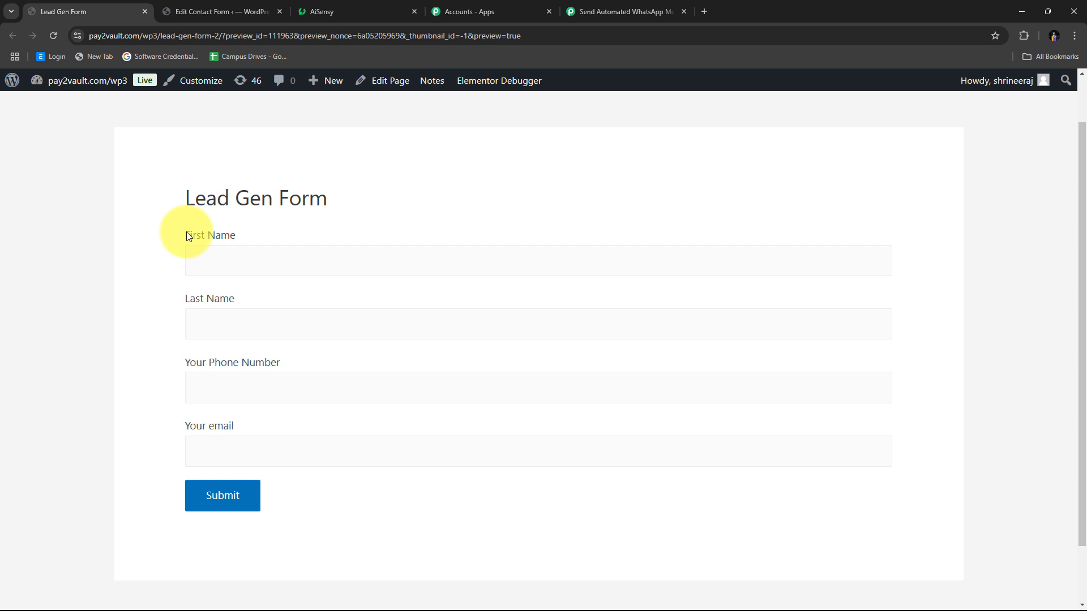
click(238, 267)
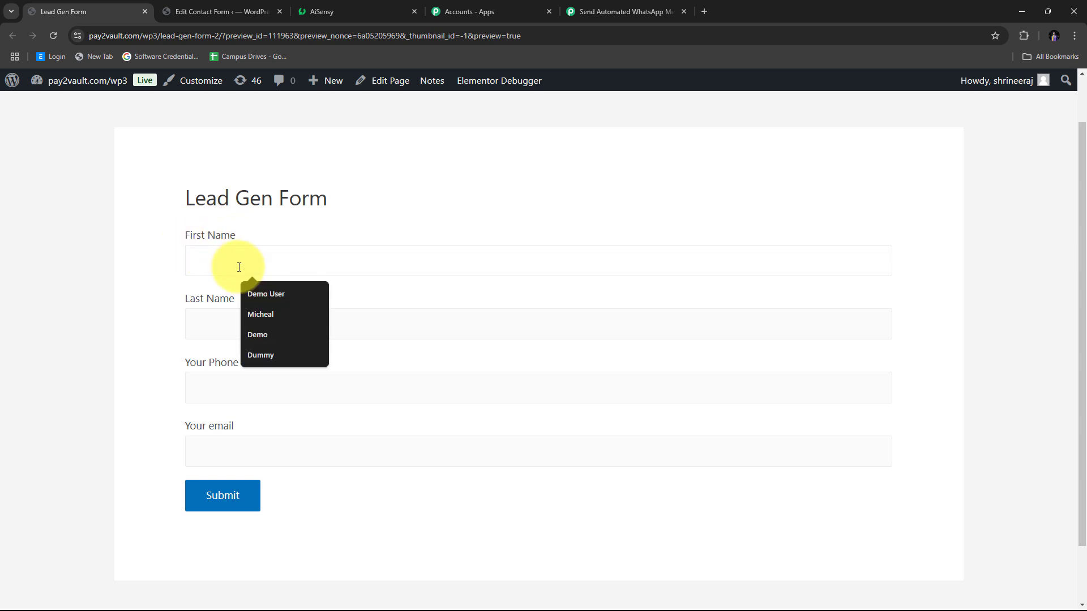
key(Tab)
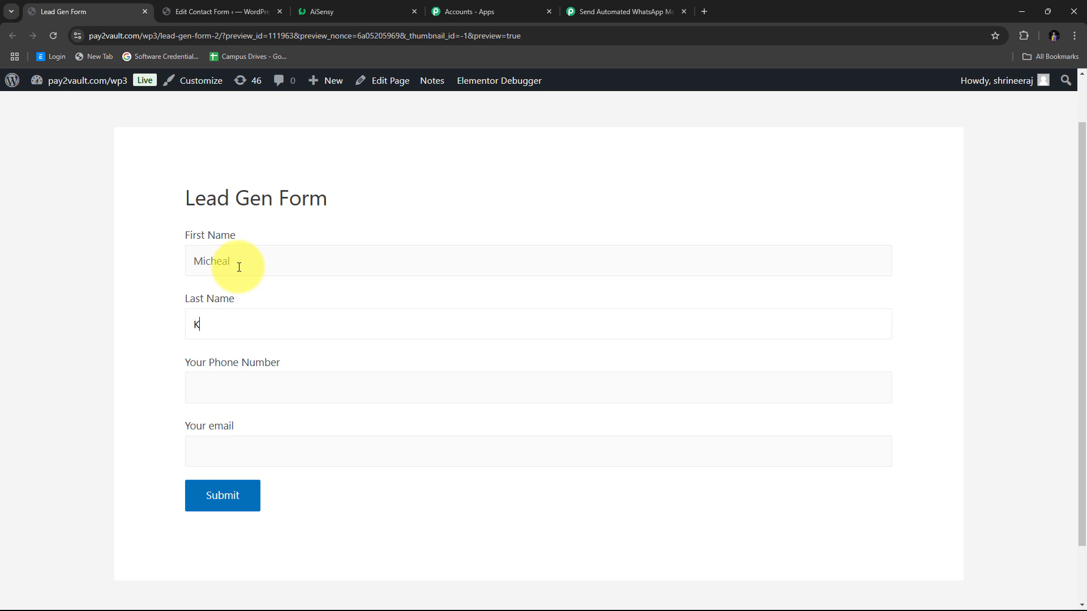
key(Tab)
text(+9)
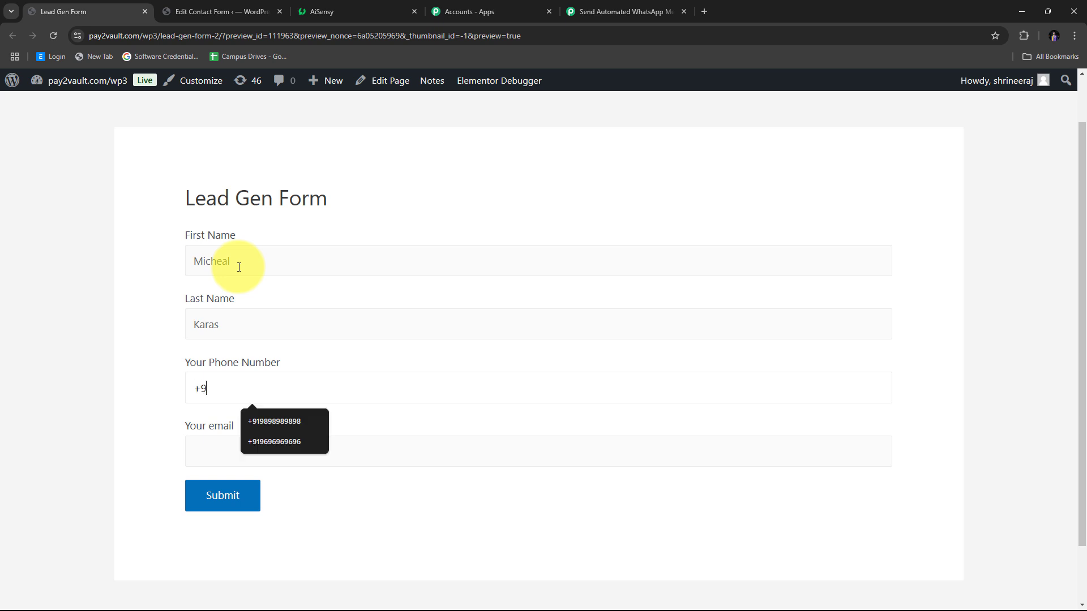
text(196)
key(Down)
key(Return)
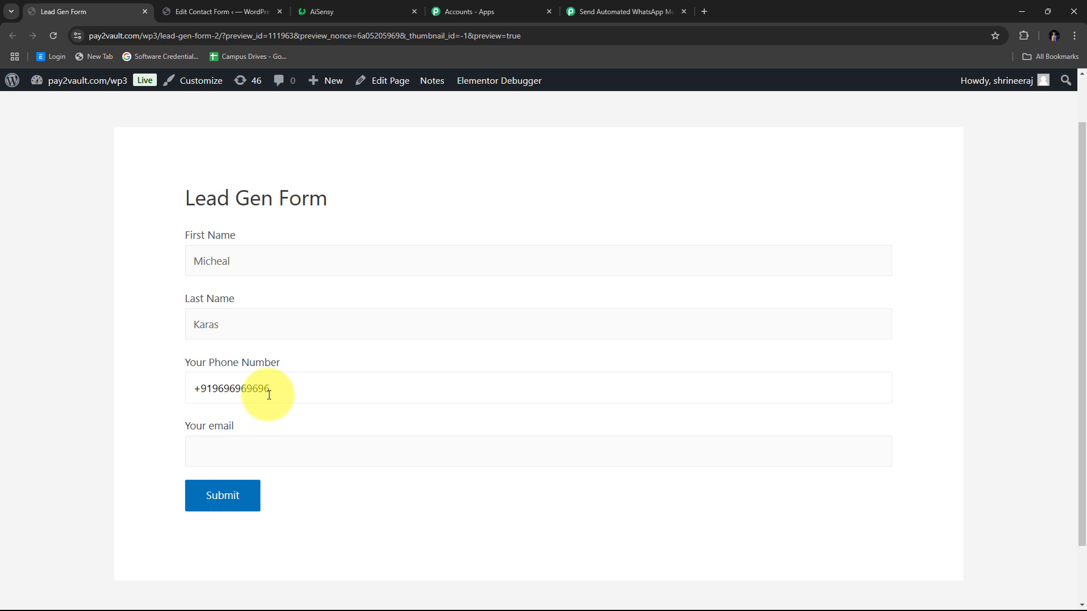
- Fill in the contact's email from autofill and submit the Lead Gen Form
scroll(249, 385, down, 1)
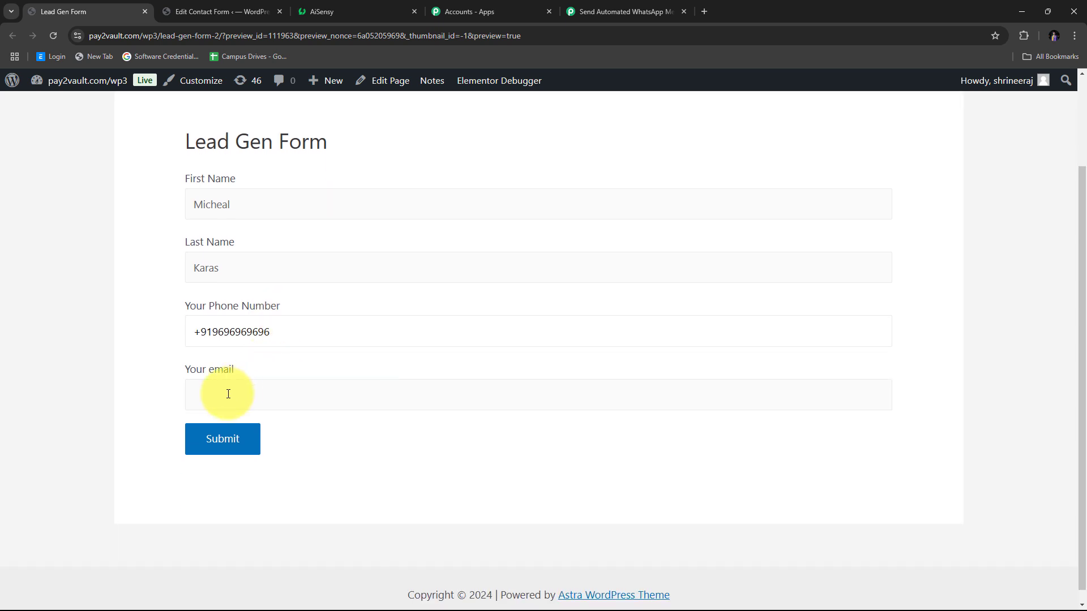
click(217, 396)
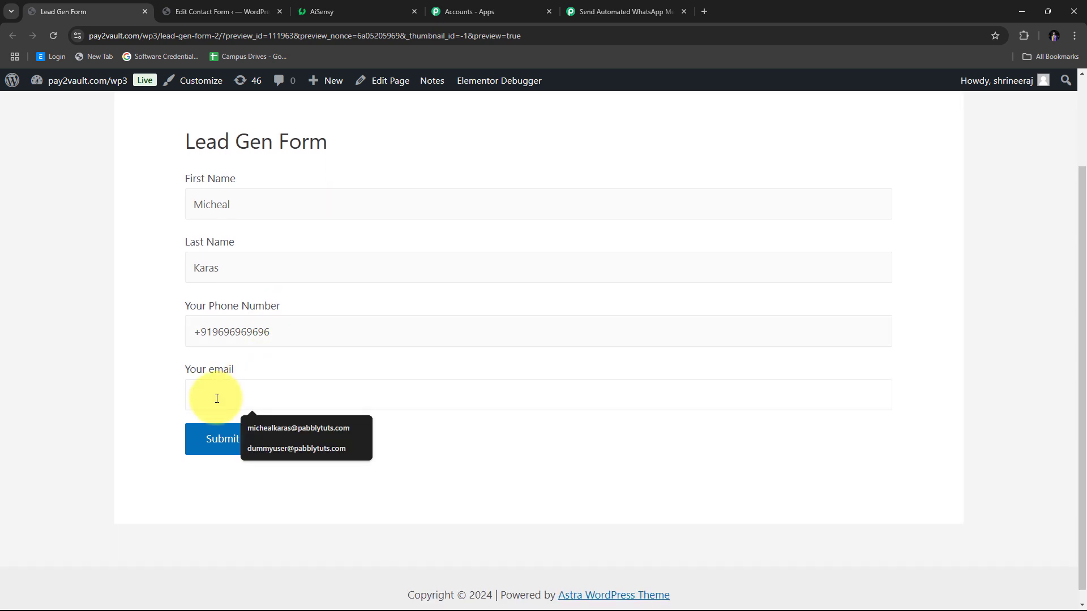
text(miche)
key(Down)
key(Return)
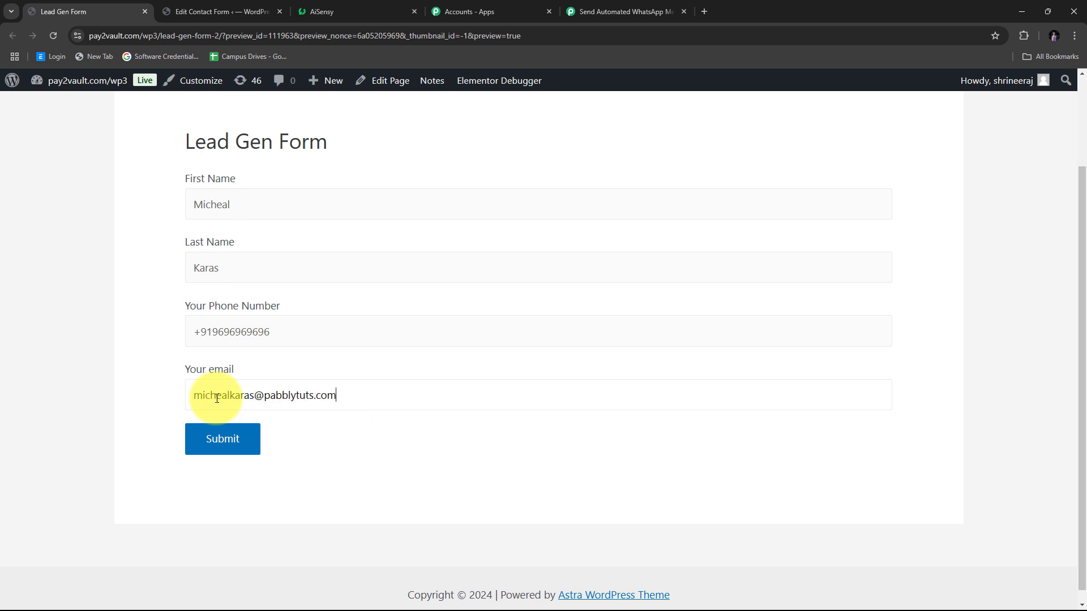
scroll(110, 289, up, 2)
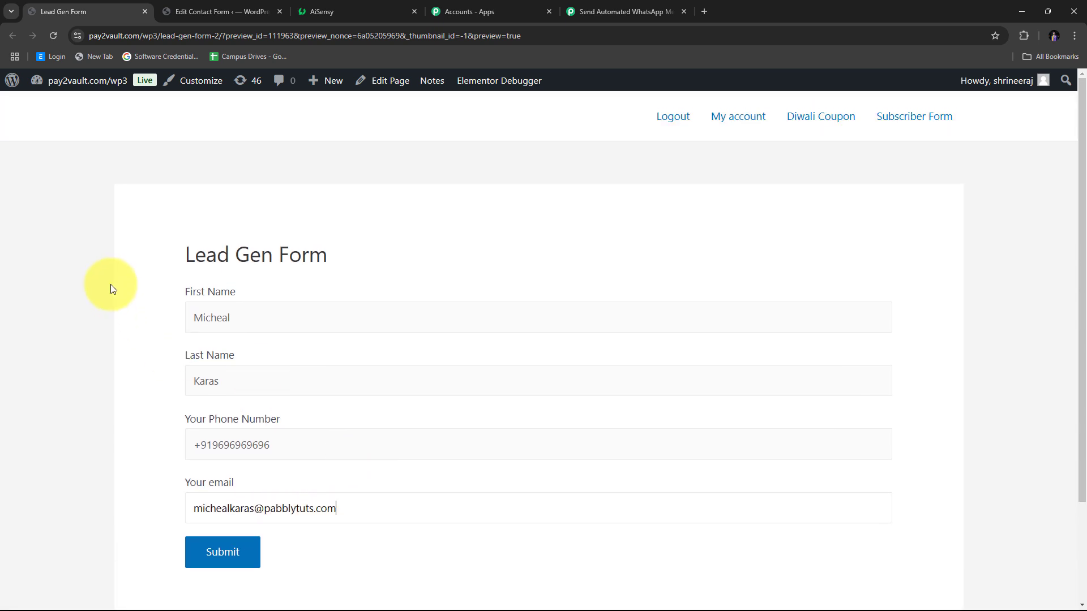
scroll(226, 283, down, 1)
scroll(397, 391, down, 1)
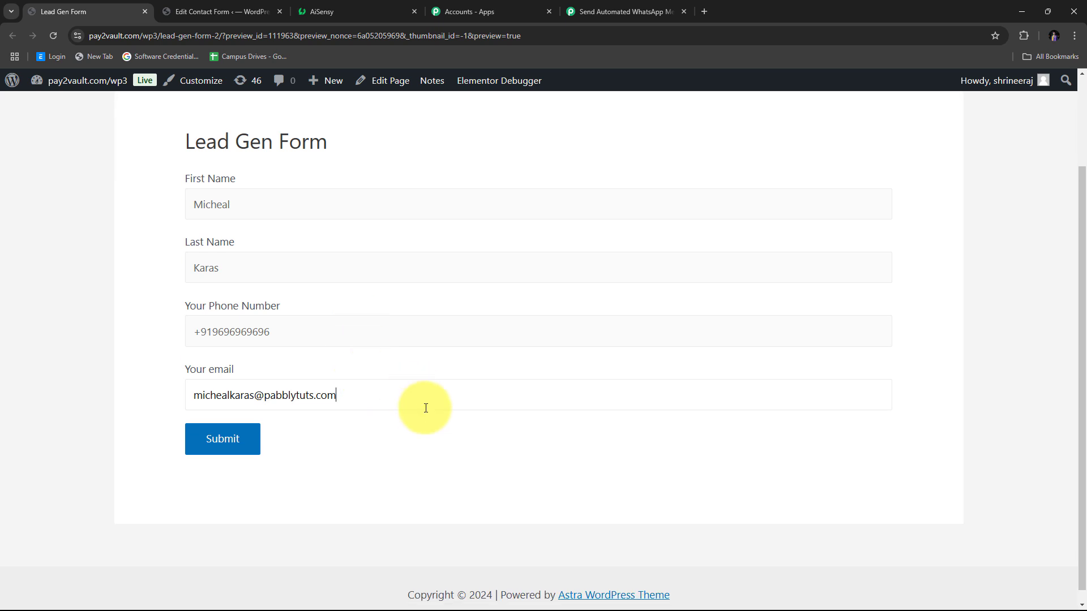
click(231, 445)
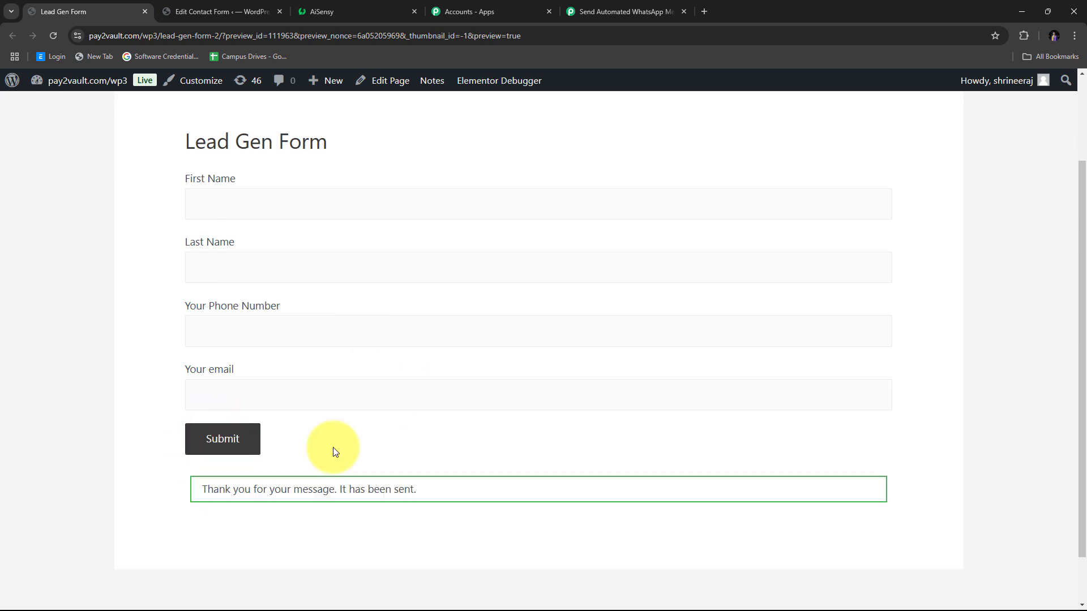
scroll(335, 464, down, 1)
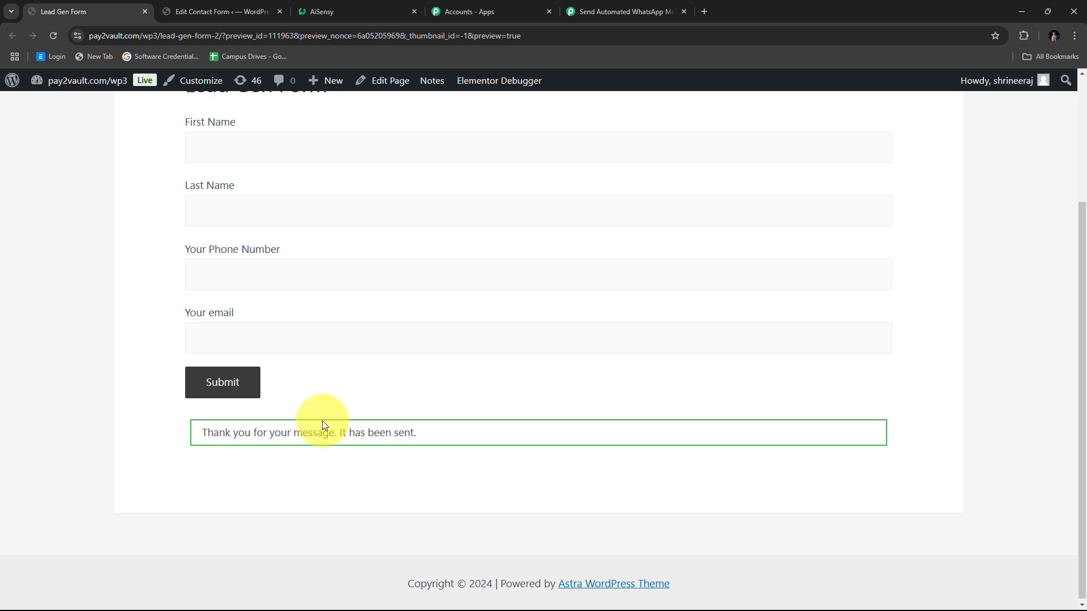
click(614, 1)
- Review the captured first name, last name, email and phone values in the trigger response
scroll(894, 226, down, 4)
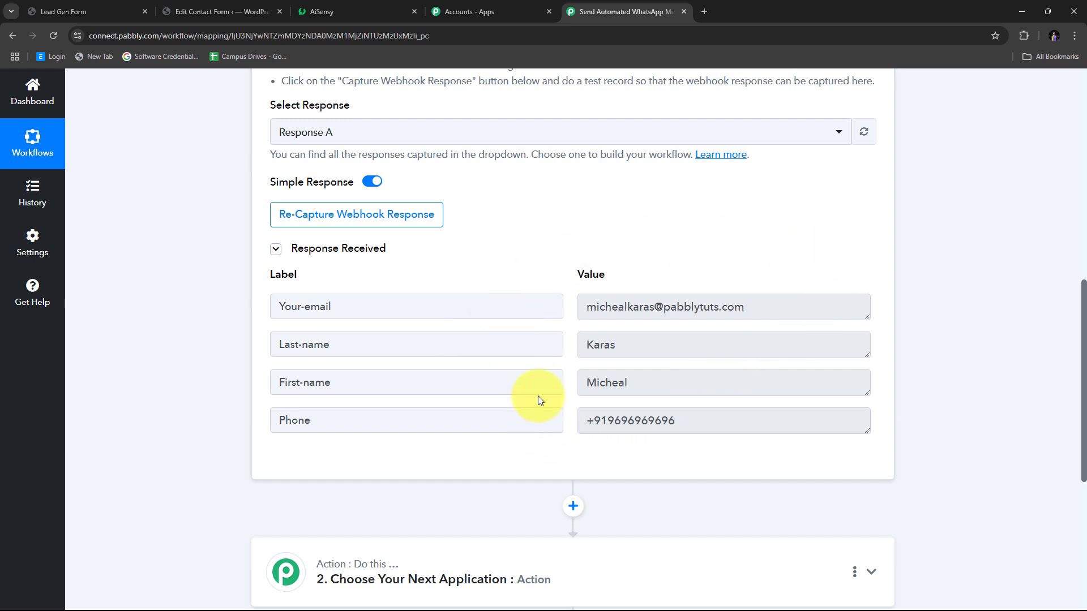
drag(629, 383, 560, 385)
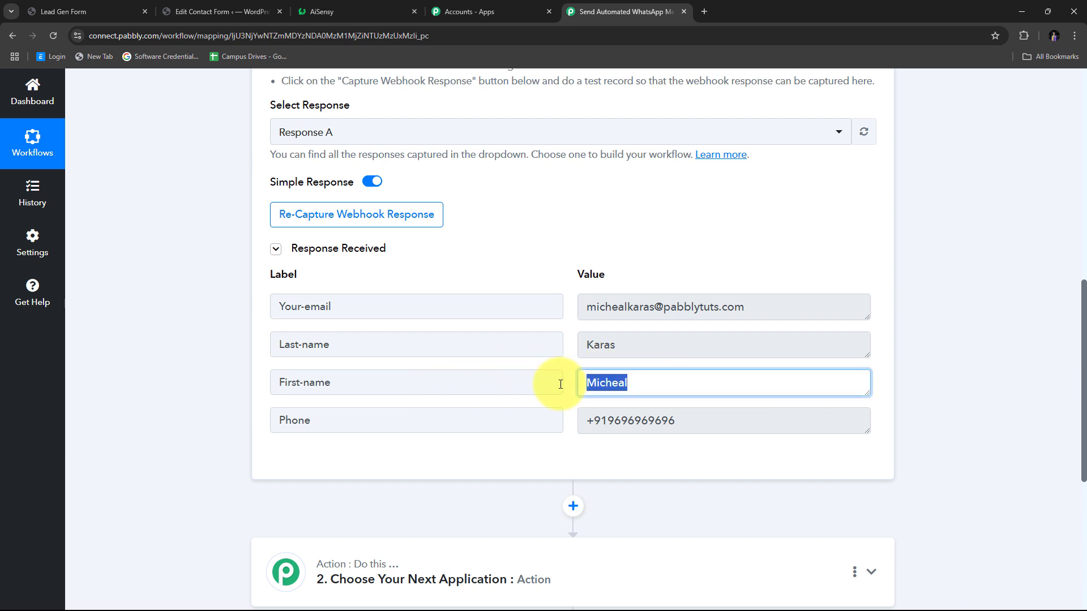
drag(660, 343, 473, 352)
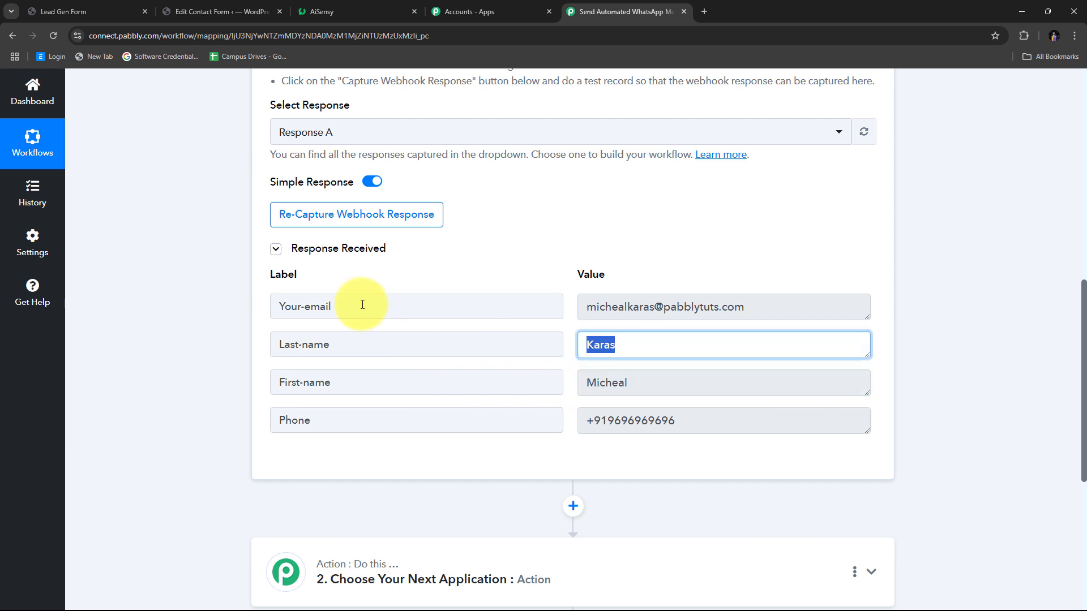
drag(736, 308, 502, 308)
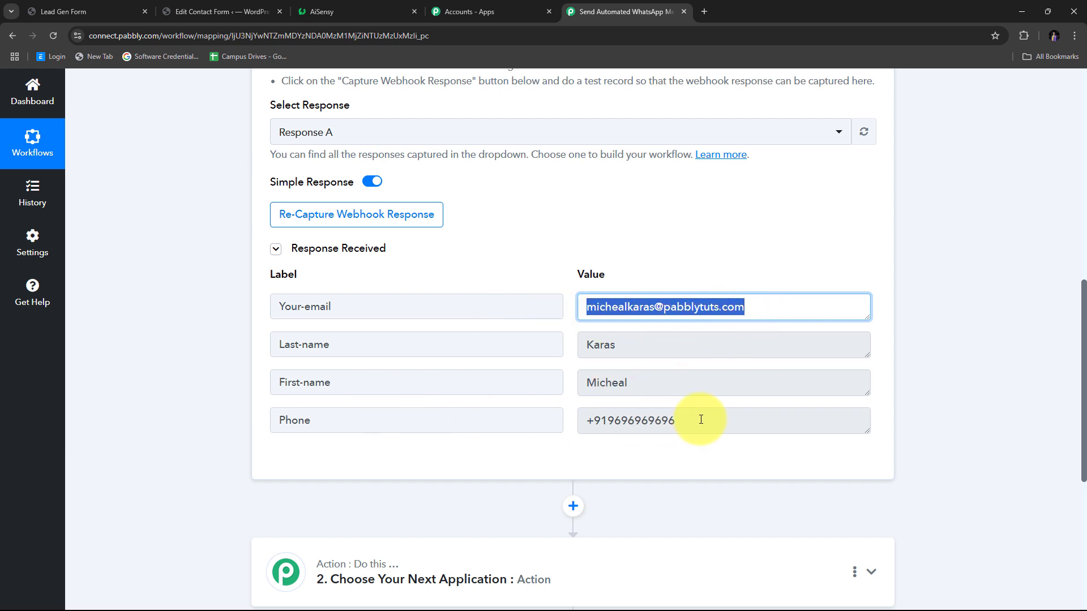
drag(700, 419, 538, 421)
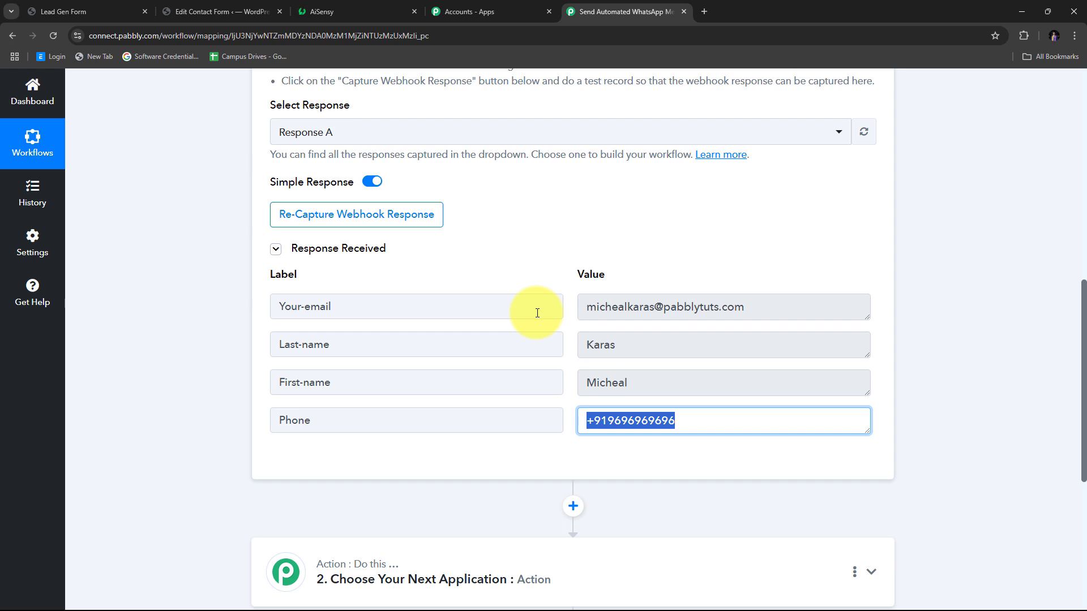
- Expand the Choose Your Next Application card for the second workflow step
scroll(537, 313, up, 2)
scroll(545, 308, down, 3)
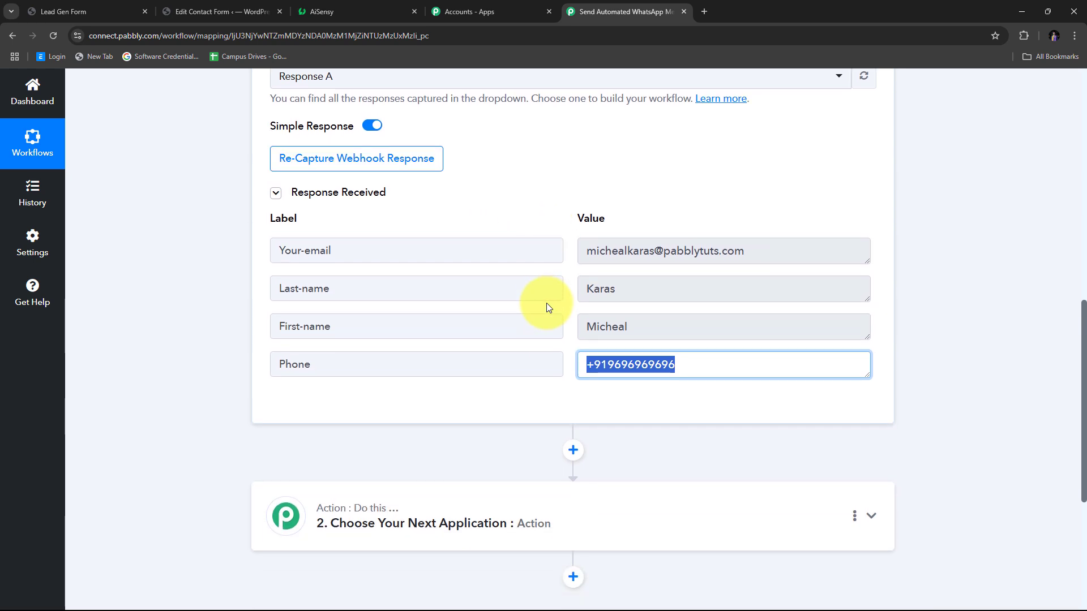
scroll(546, 308, up, 3)
scroll(389, 266, up, 7)
scroll(388, 260, down, 9)
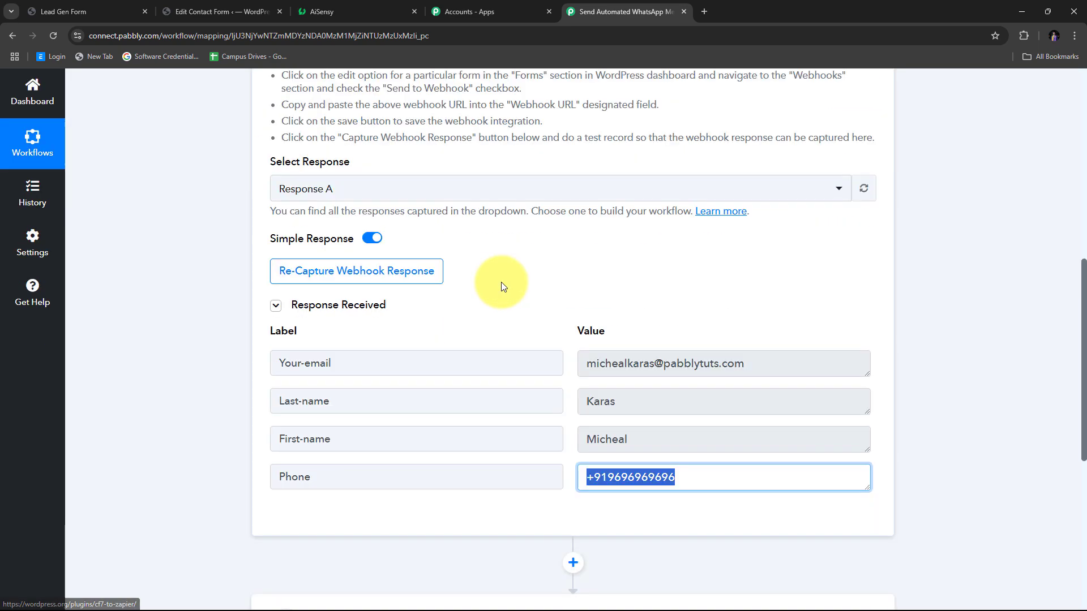
scroll(539, 296, down, 4)
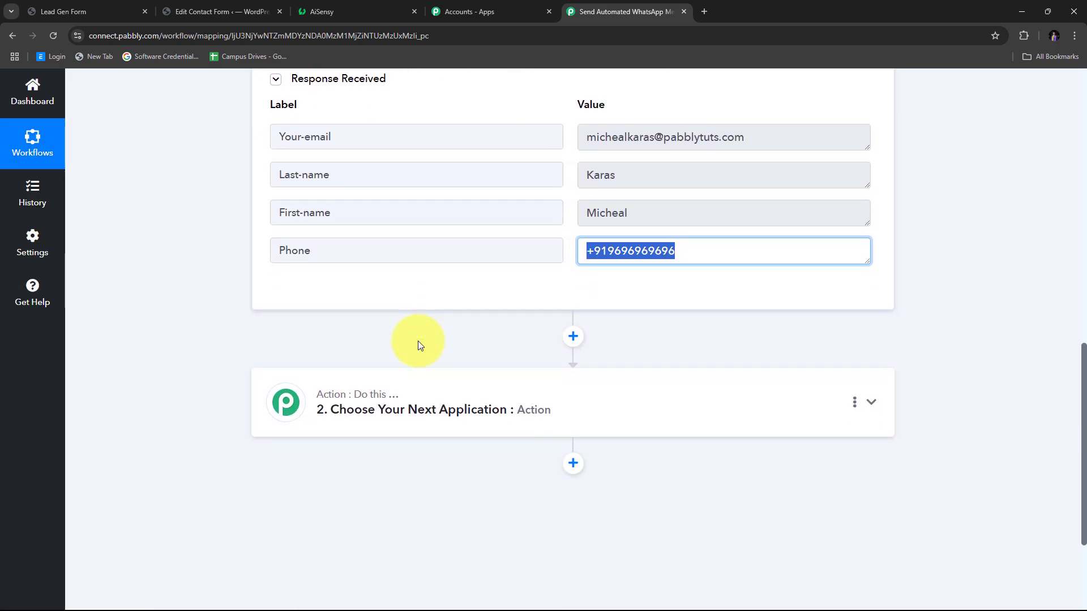
scroll(509, 328, down, 2)
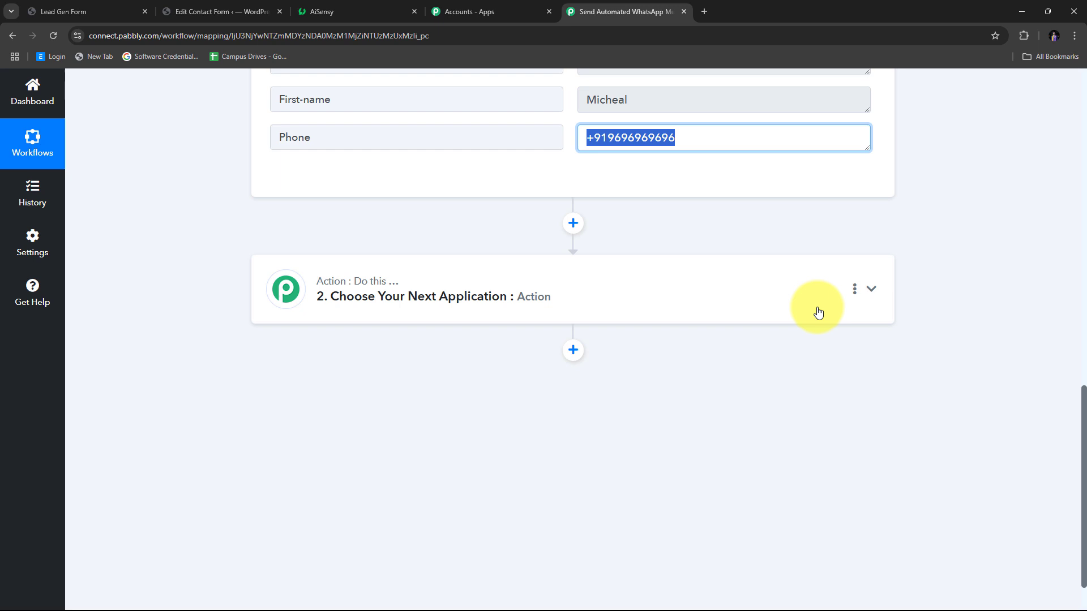
click(871, 294)
scroll(323, 328, up, 3)
- Search 'AiSensy', choose WhatsApp by AiSensy, and pick the Send Template Message action event
click(321, 311)
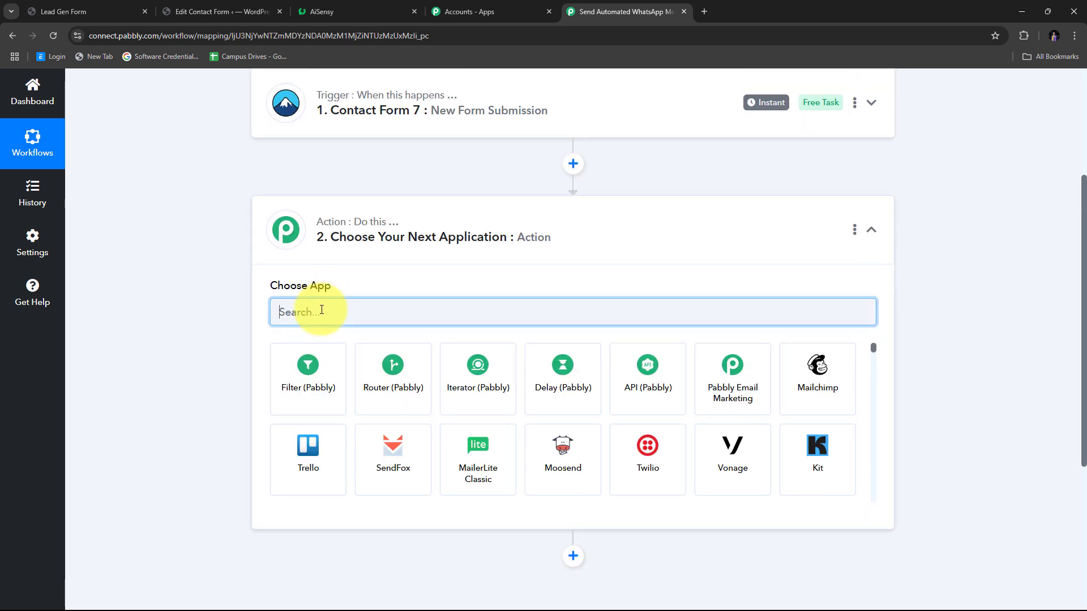
text(Ai)
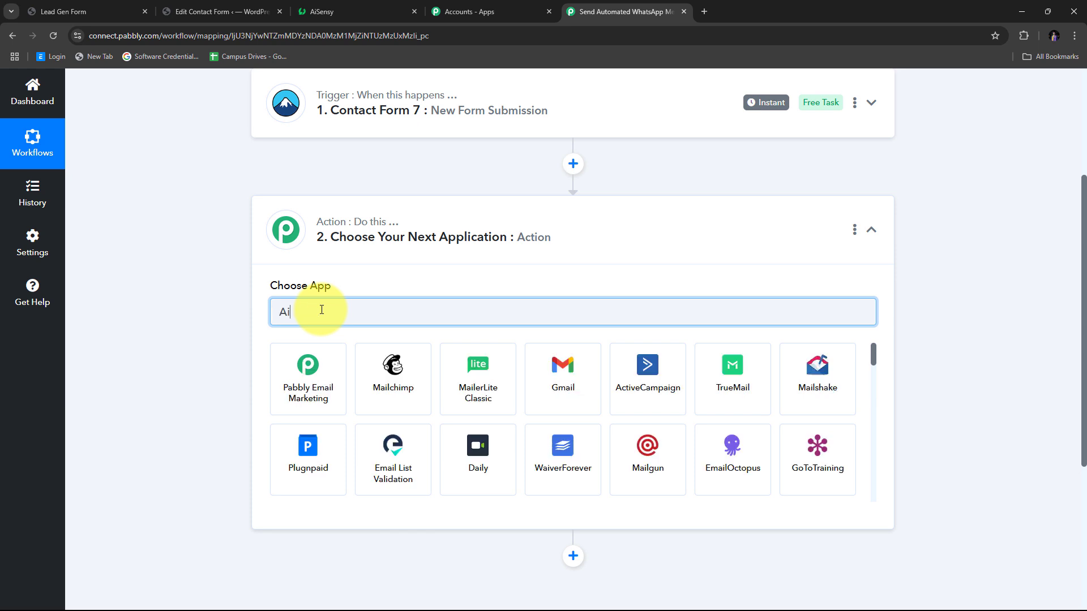
text(Sensy)
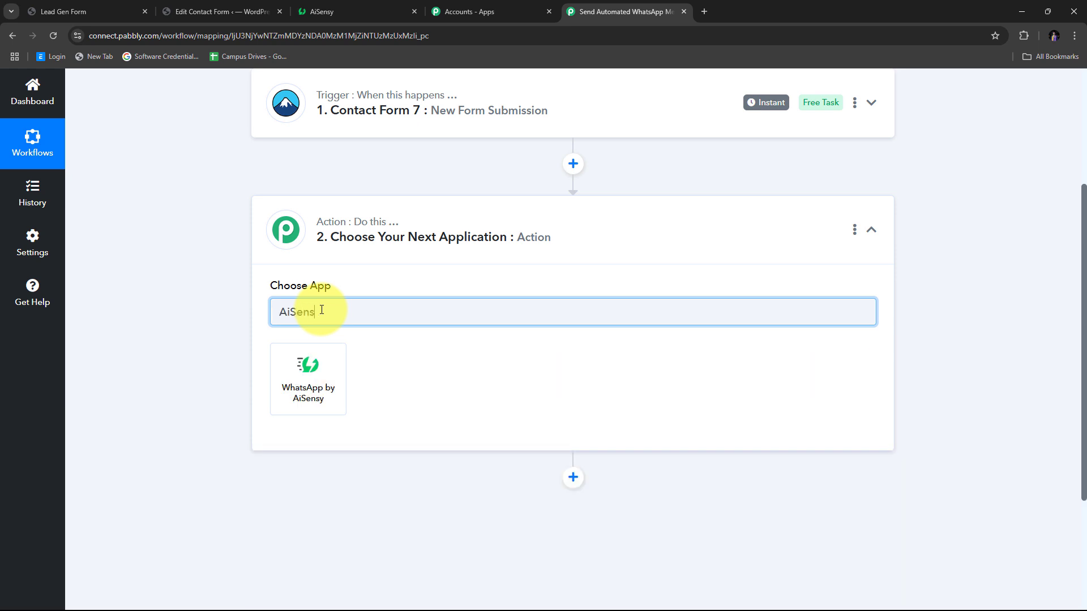
click(326, 383)
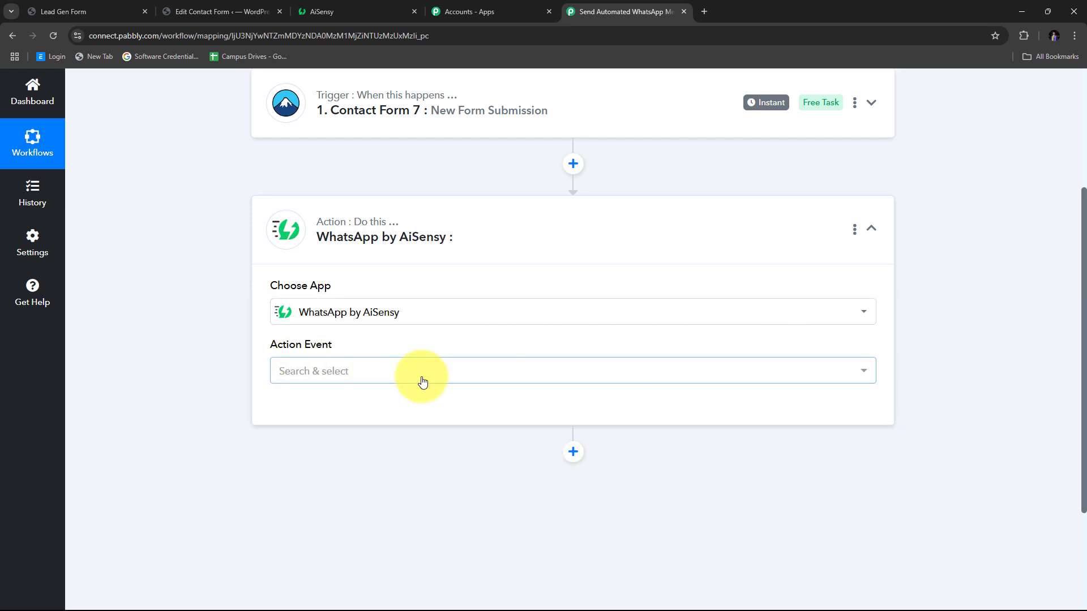
click(423, 382)
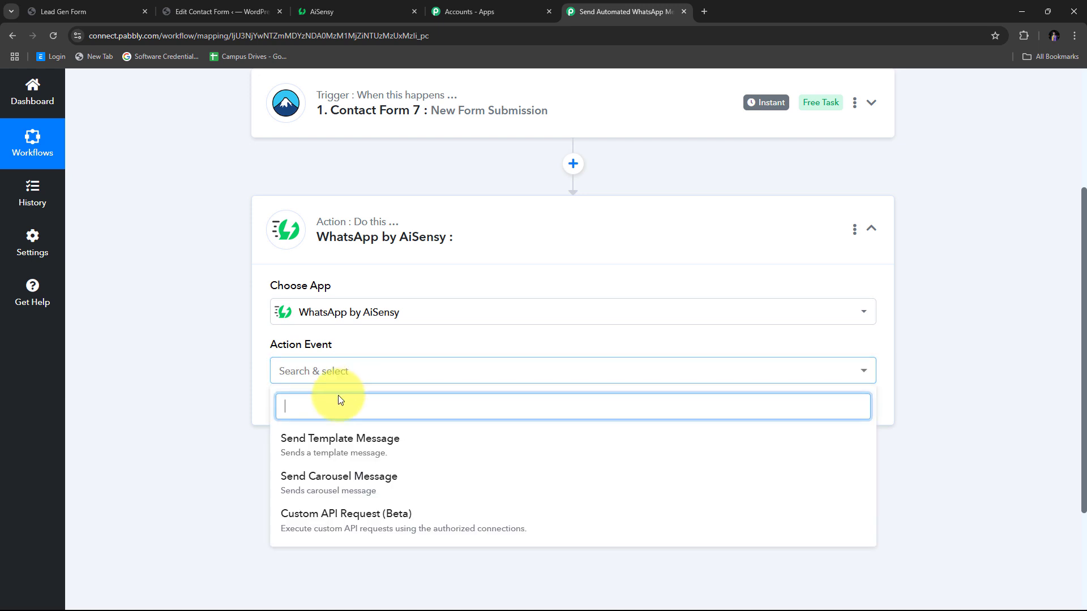
click(355, 451)
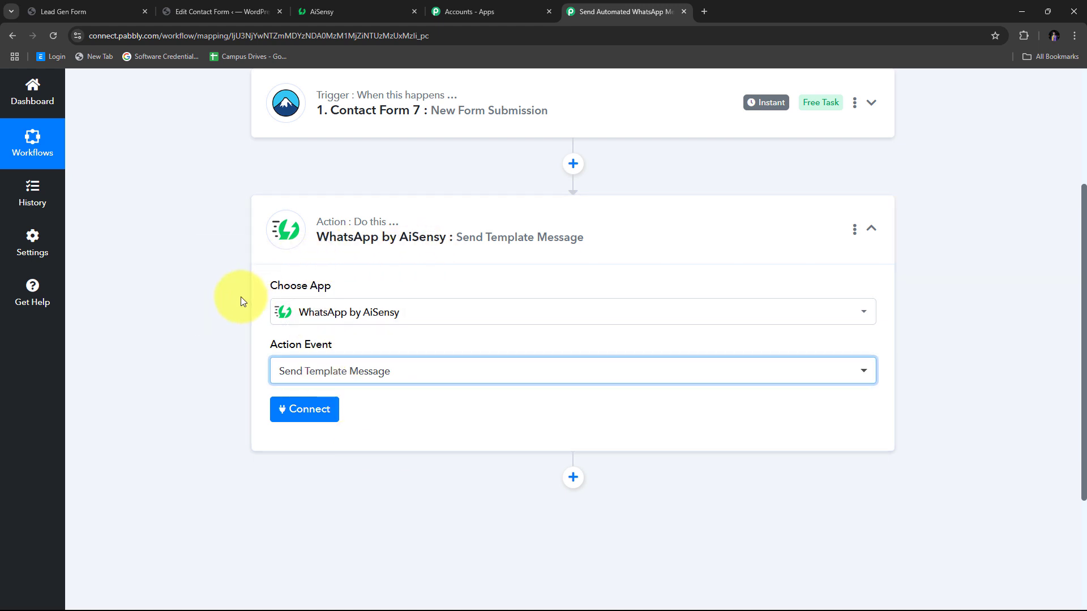
- Add a new WhatsApp by AiSensy connection, then switch to the AiSensy Template Messages page
click(325, 422)
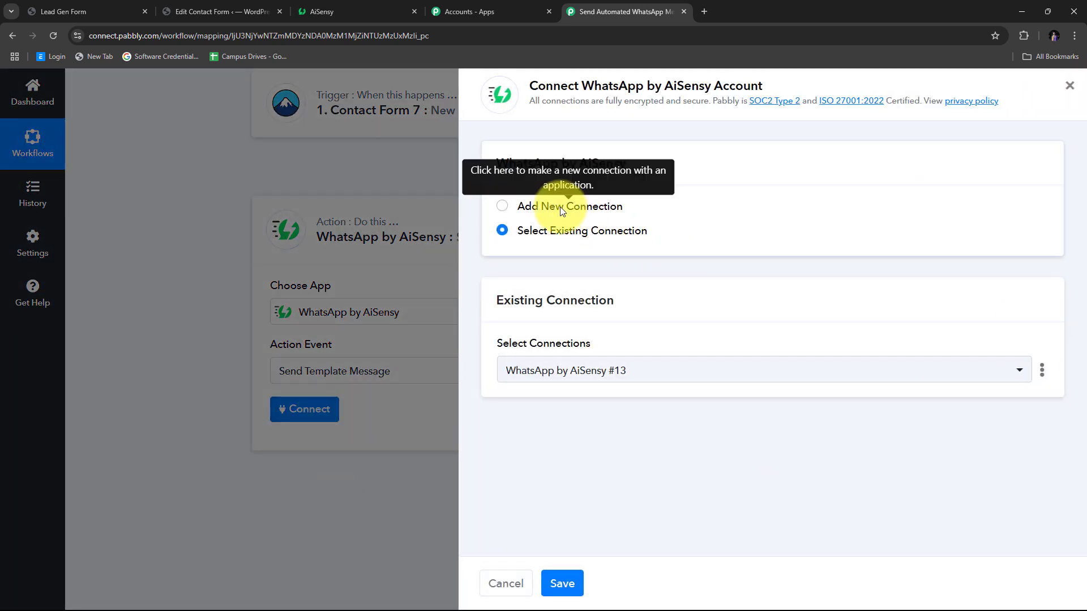
click(560, 206)
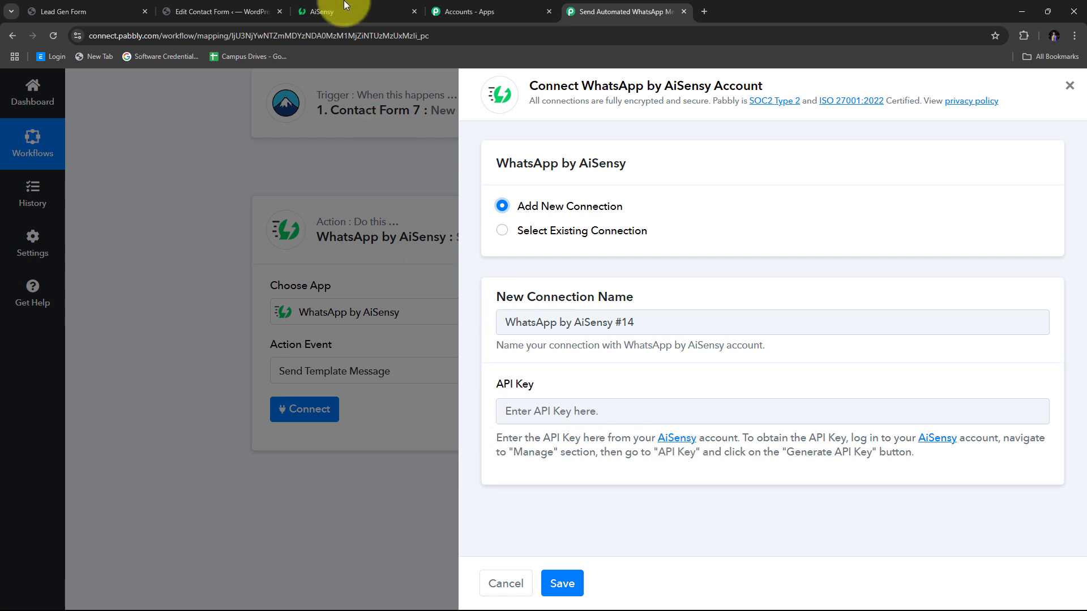
click(362, 11)
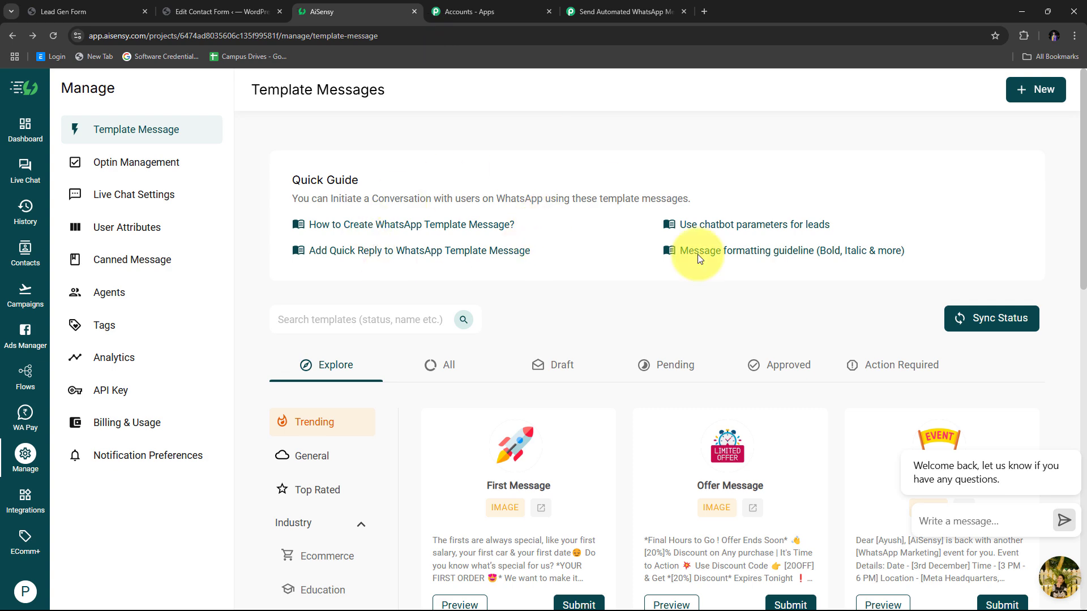
- Regenerate the AiSensy API key under Manage > API Key, copy it, and return to Pabbly
scroll(671, 278, down, 2)
scroll(671, 278, up, 2)
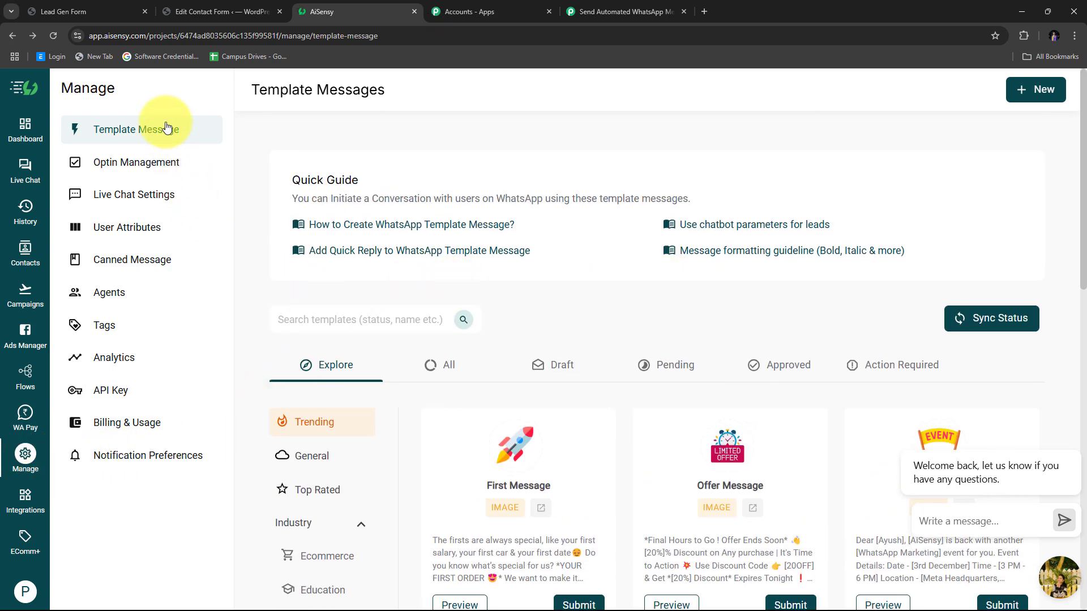
click(113, 391)
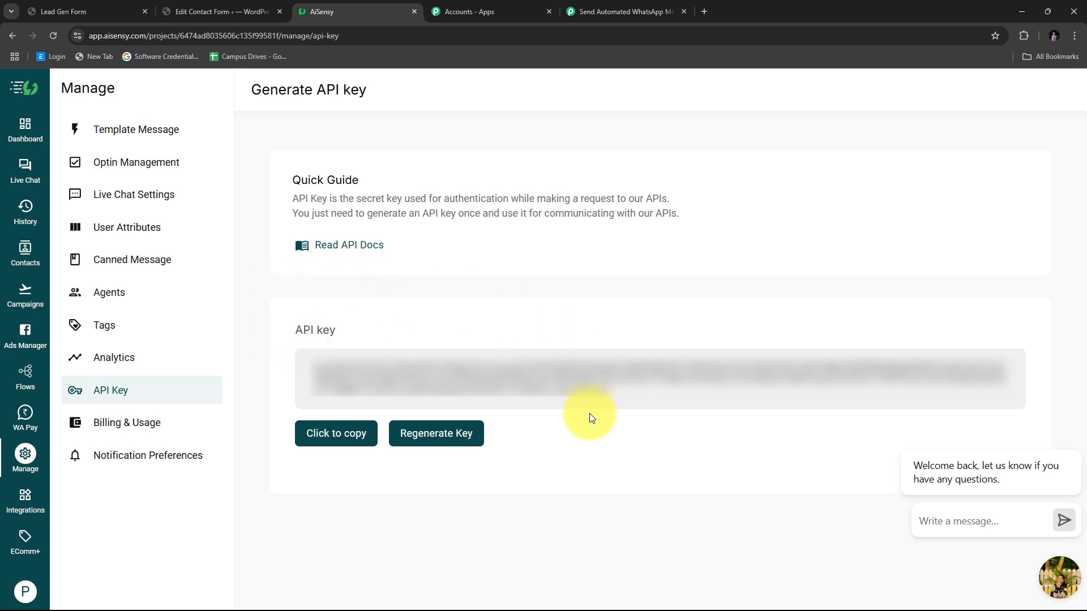
click(417, 433)
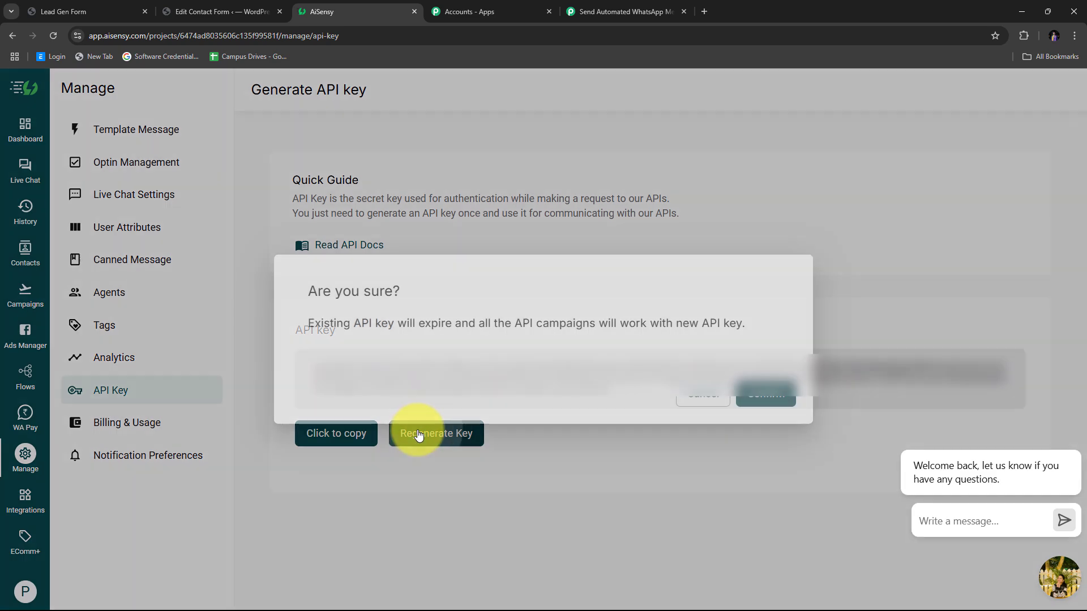
click(775, 401)
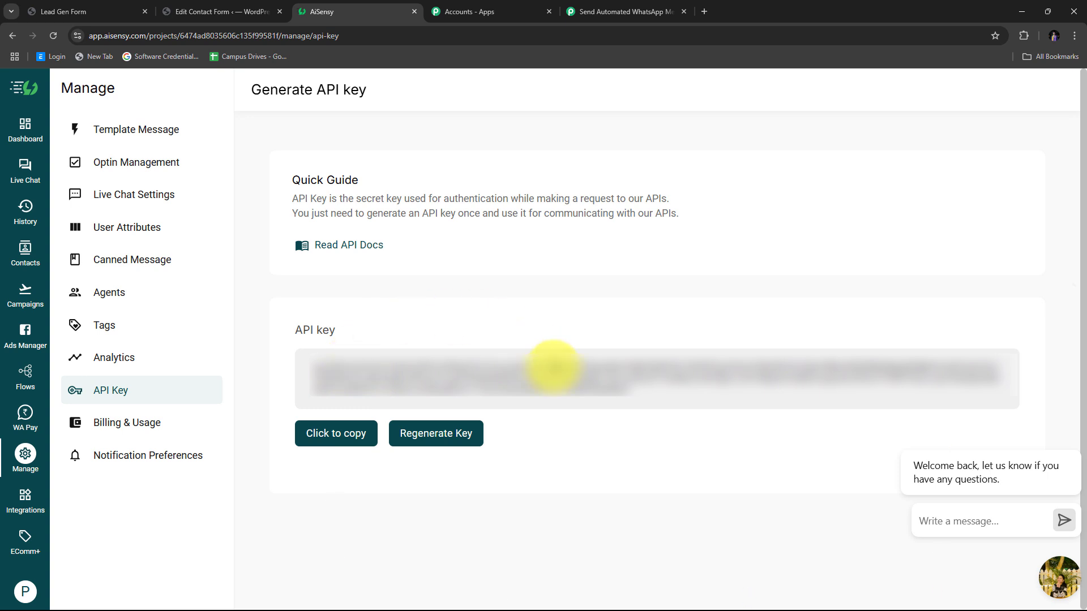
click(328, 439)
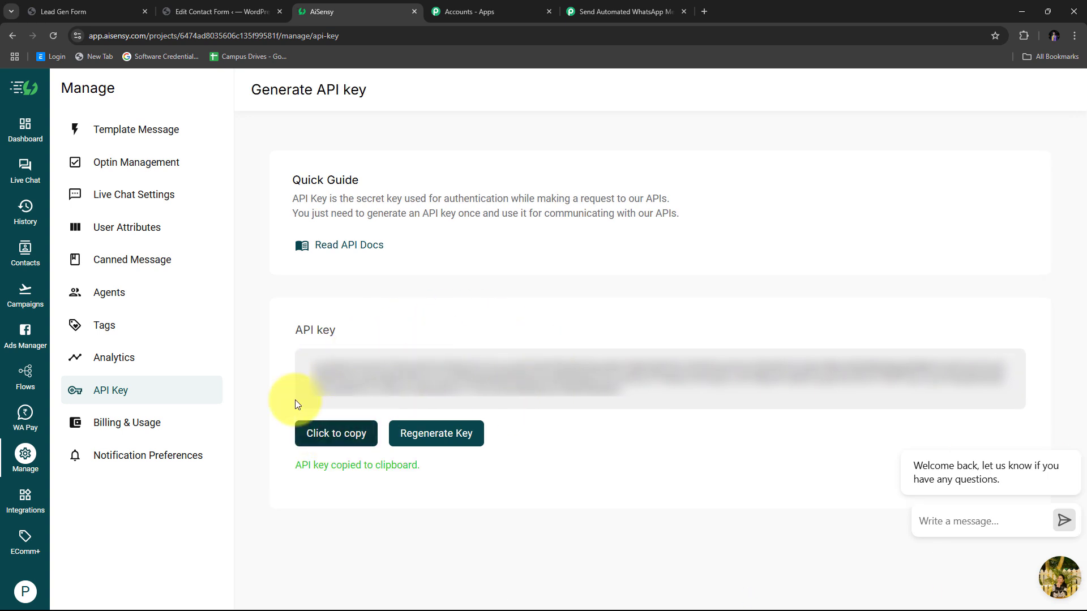
click(633, 6)
- Paste the API key into the AiSensy connection and save, revealing Campaign Name, Mobile Number and User Name fields
right_click(514, 412)
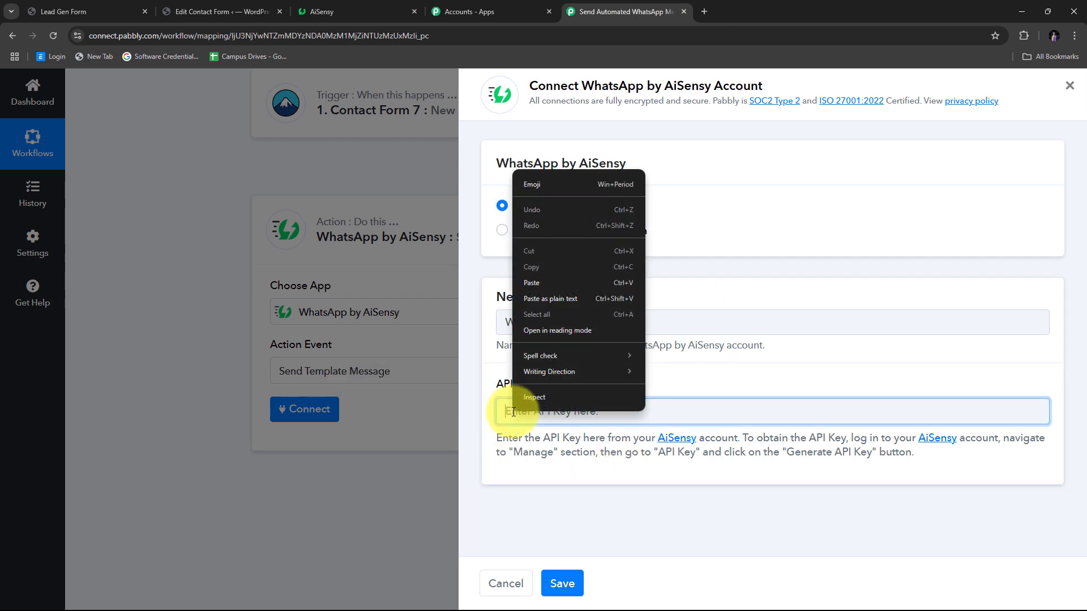
click(538, 283)
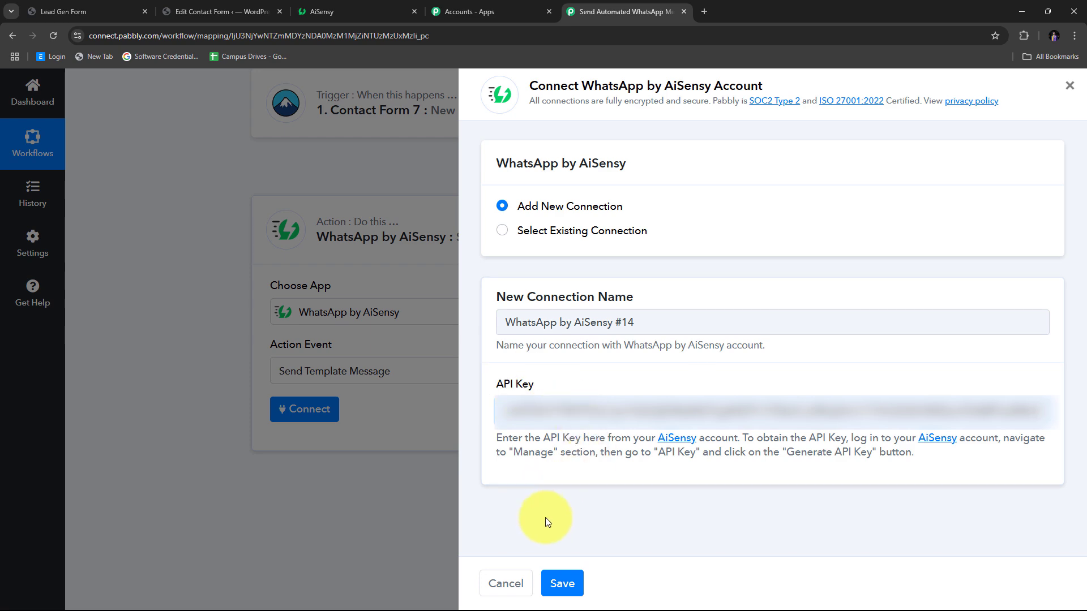
click(566, 585)
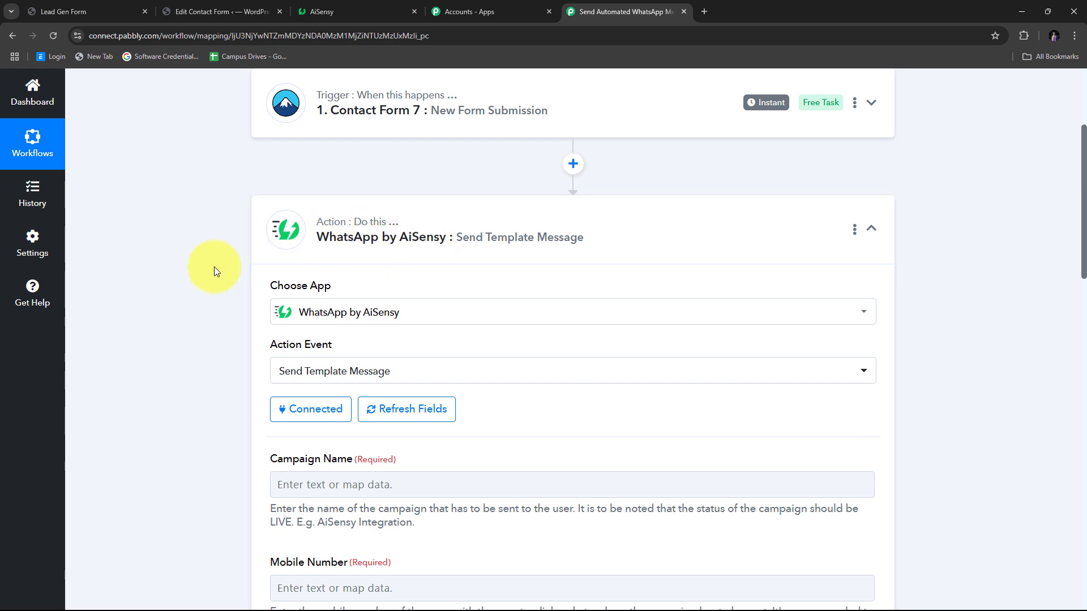
scroll(524, 237, down, 2)
scroll(558, 249, up, 1)
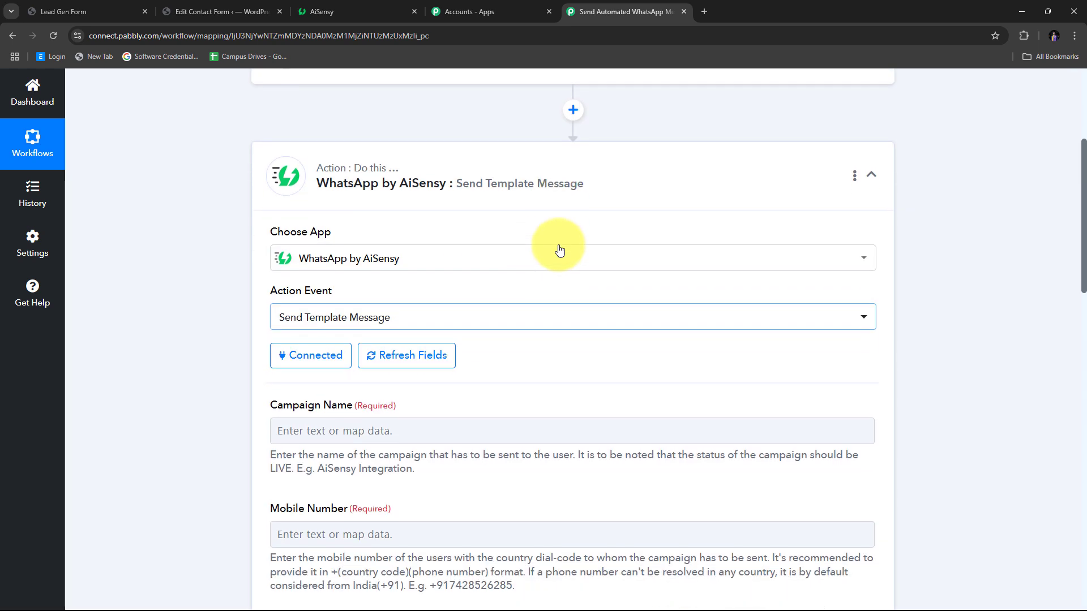
scroll(558, 250, down, 2)
scroll(340, 278, down, 1)
scroll(294, 306, up, 1)
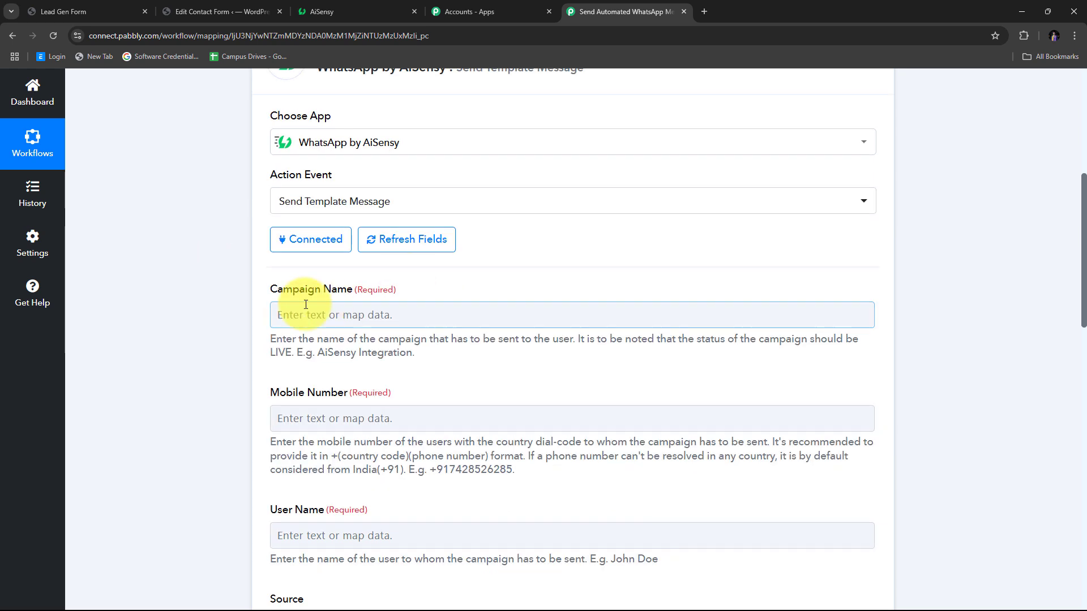
click(365, 315)
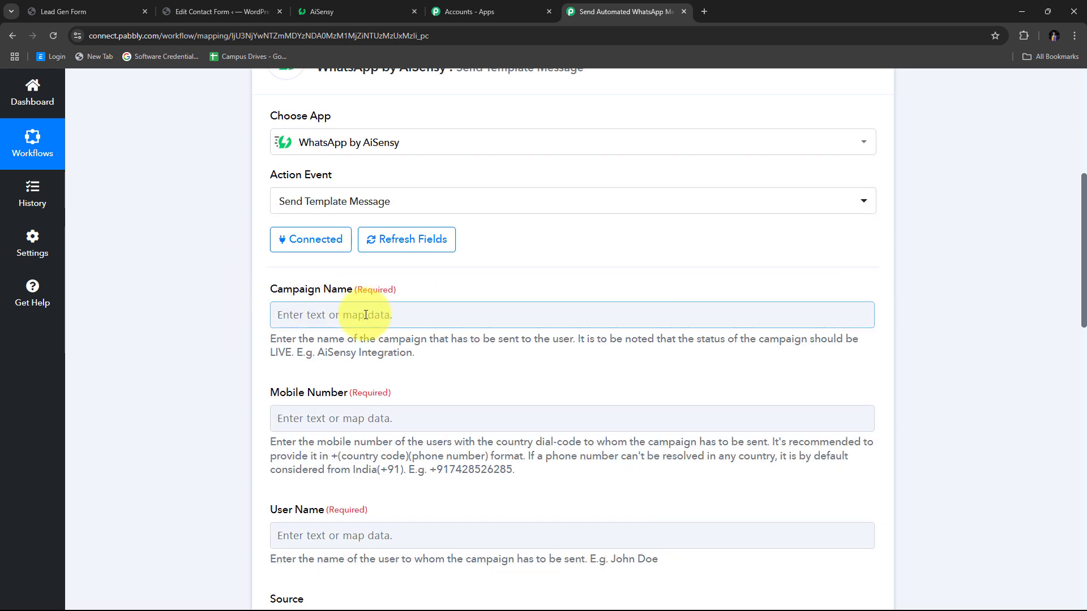
click(342, 11)
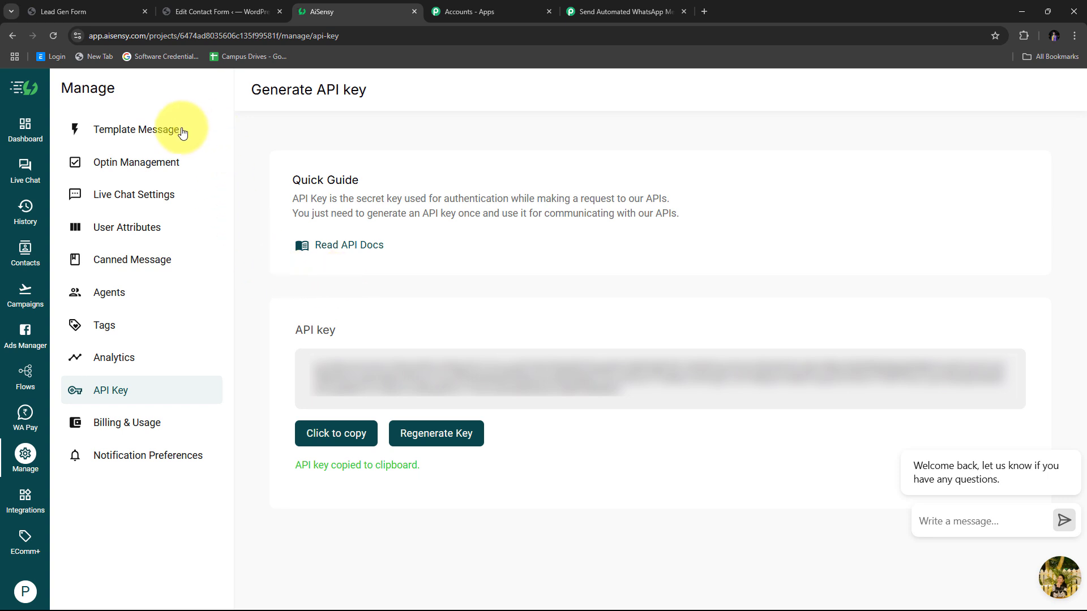
- Open Template Message and browse all 260 templates in the All tab table
click(132, 136)
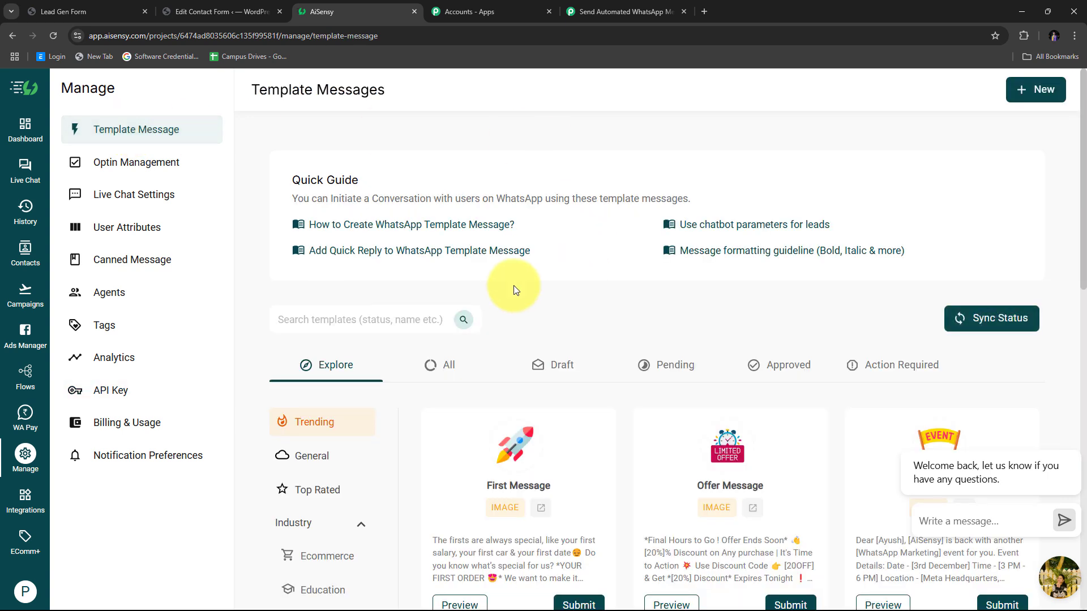
scroll(515, 272, down, 2)
click(444, 253)
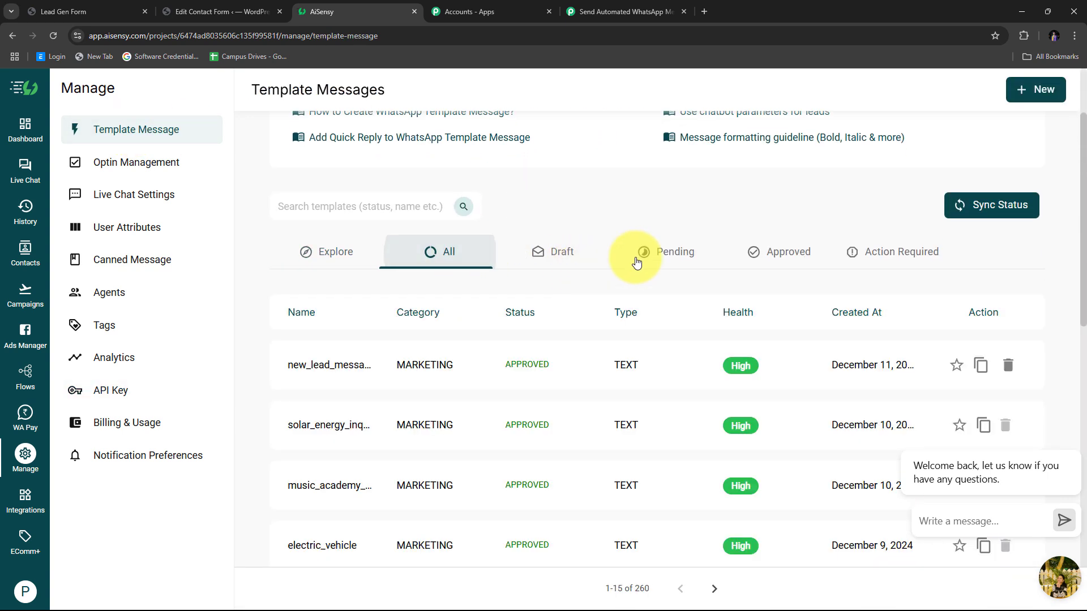
scroll(736, 226, down, 1)
scroll(546, 297, down, 2)
scroll(439, 305, up, 5)
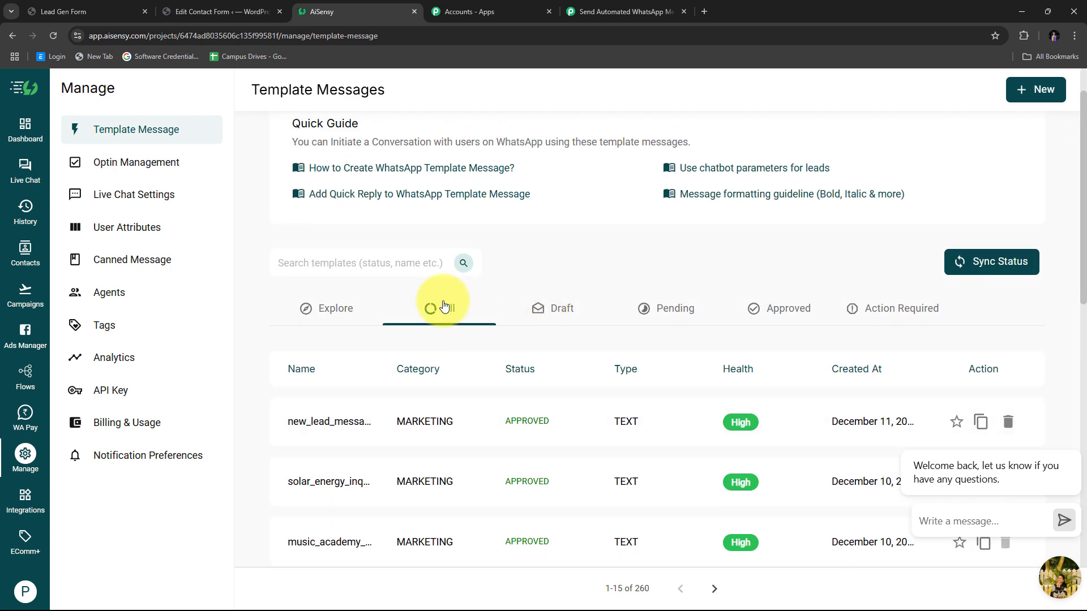
scroll(621, 250, down, 2)
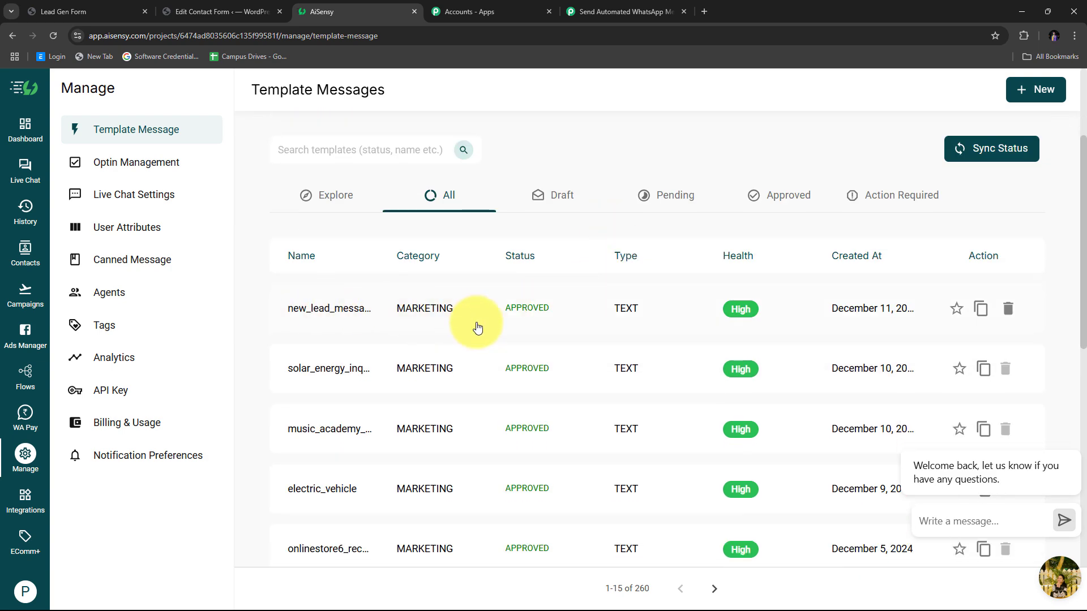
scroll(476, 326, down, 6)
scroll(476, 325, up, 6)
scroll(477, 327, up, 3)
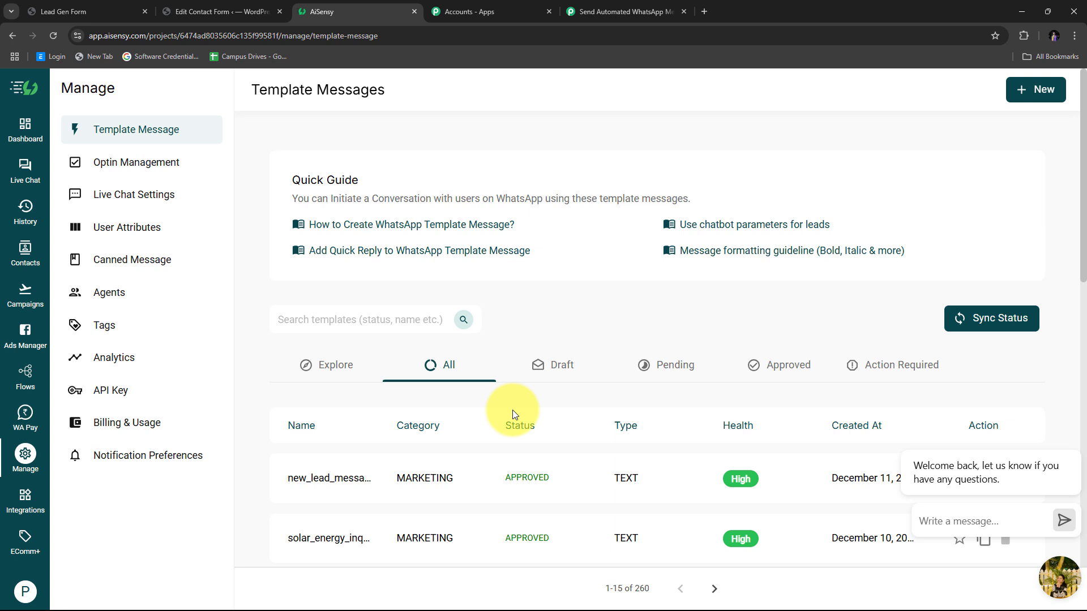
scroll(534, 309, down, 2)
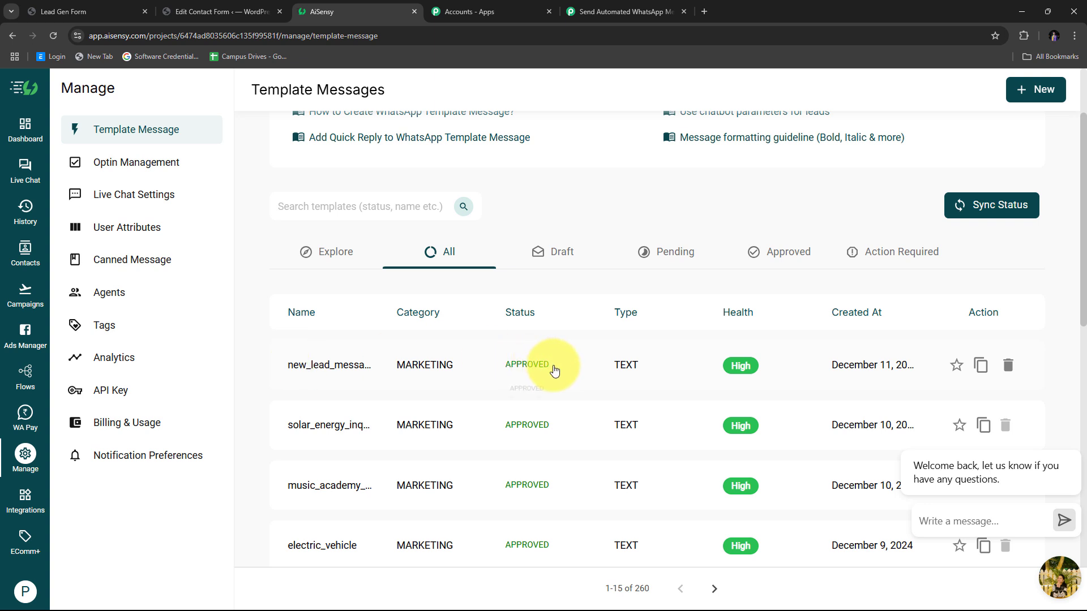
scroll(464, 396, up, 1)
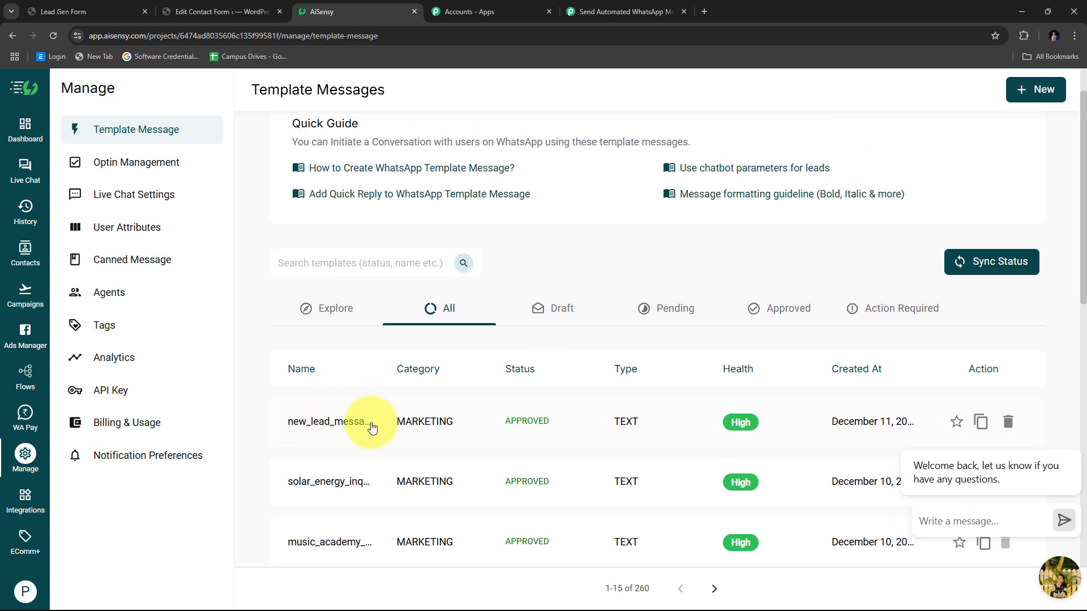
- Preview the new_lead_message template with its [Lead Name] placeholder, then close the preview
click(338, 430)
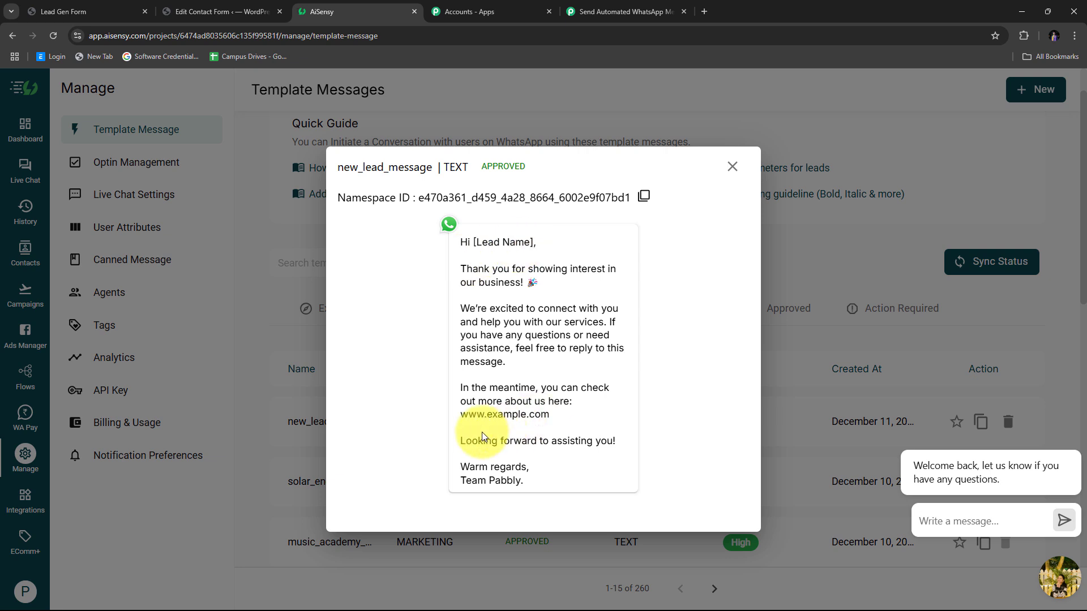
drag(473, 243, 535, 243)
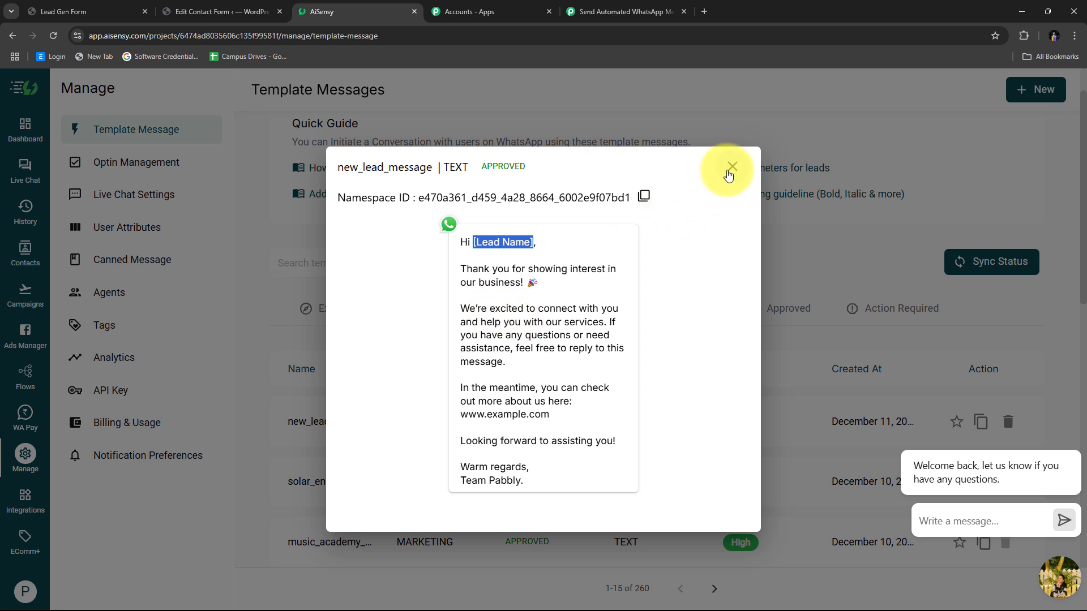
click(732, 167)
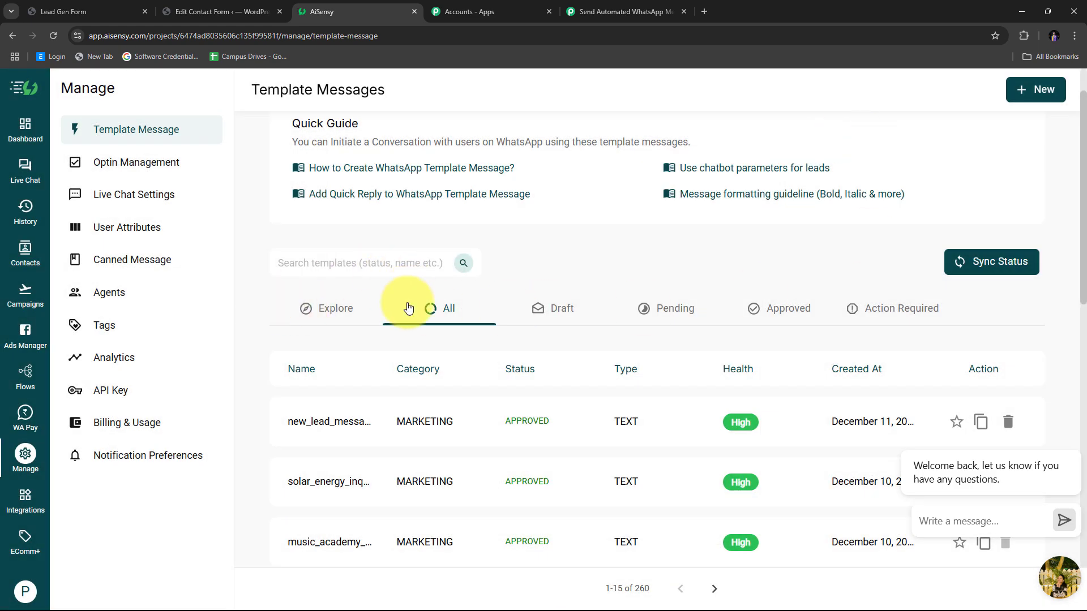
- Start a new API campaign named 'Lead Messages'
click(25, 295)
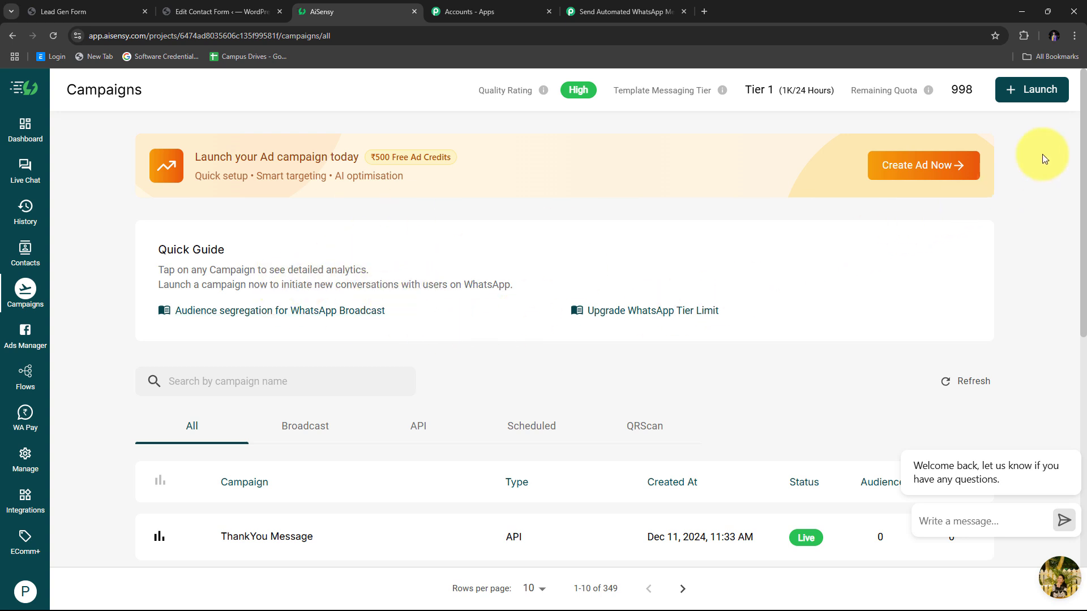
click(1033, 99)
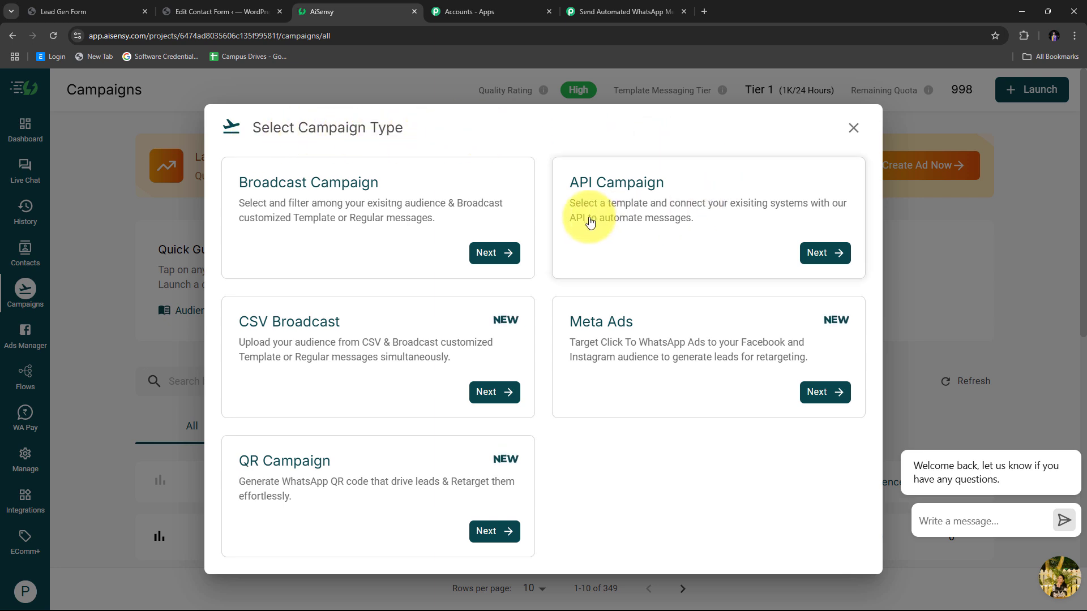
click(816, 256)
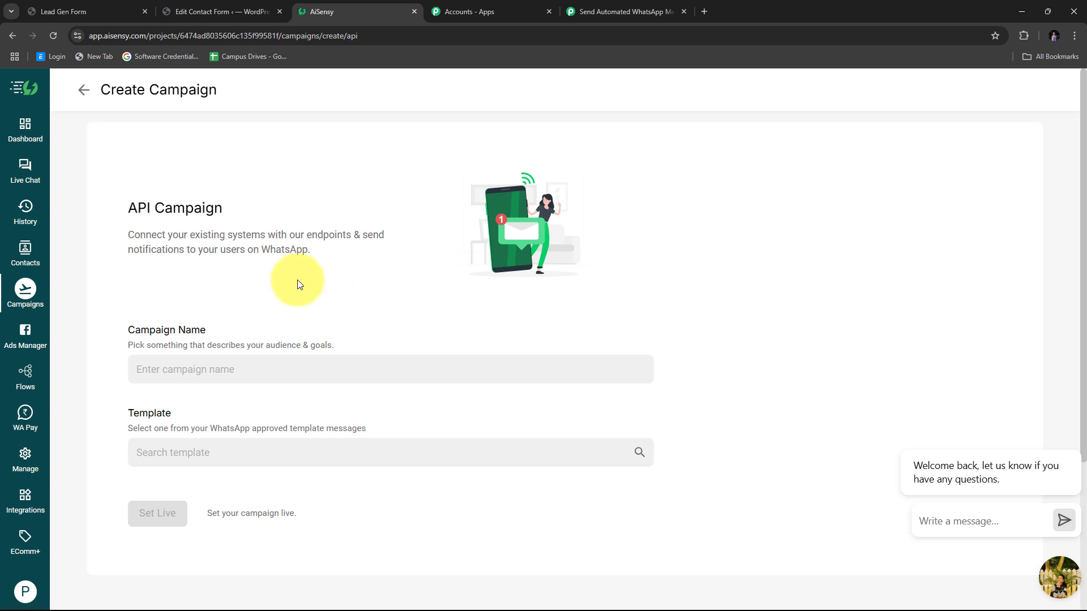
scroll(251, 260, down, 3)
scroll(251, 261, up, 2)
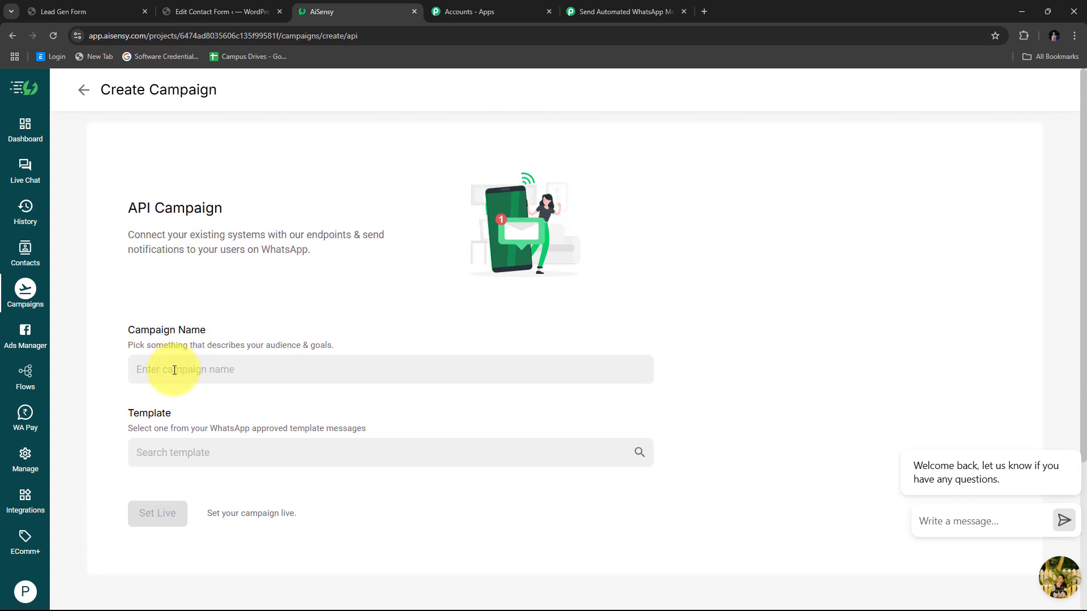
click(174, 370)
text(Lead Messages)
- Attach the new_lead_message template, set the campaign live, and return to Pabbly
scroll(289, 317, down, 1)
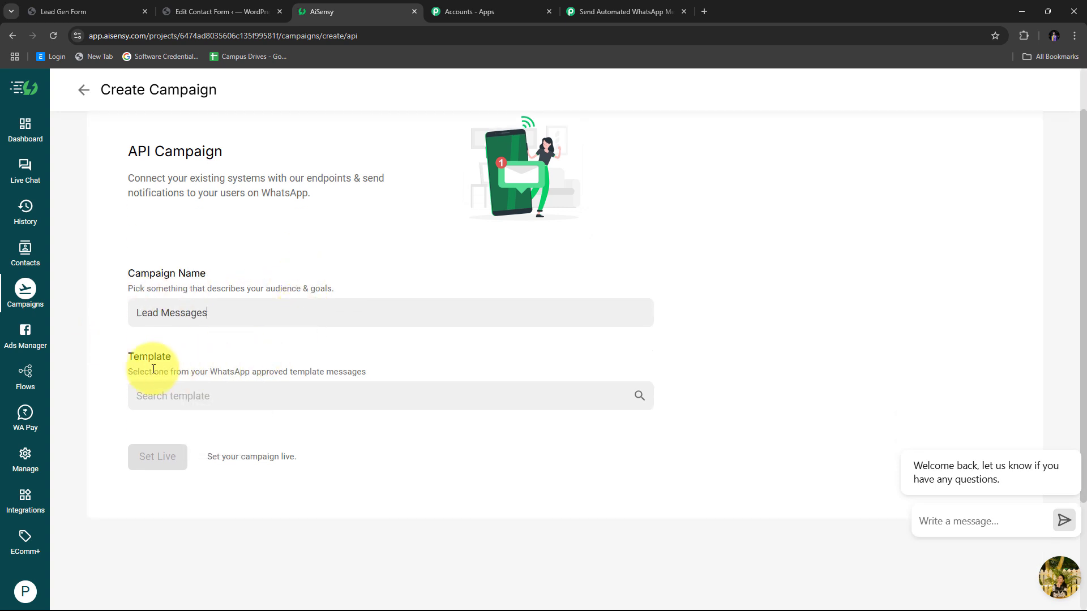
click(177, 393)
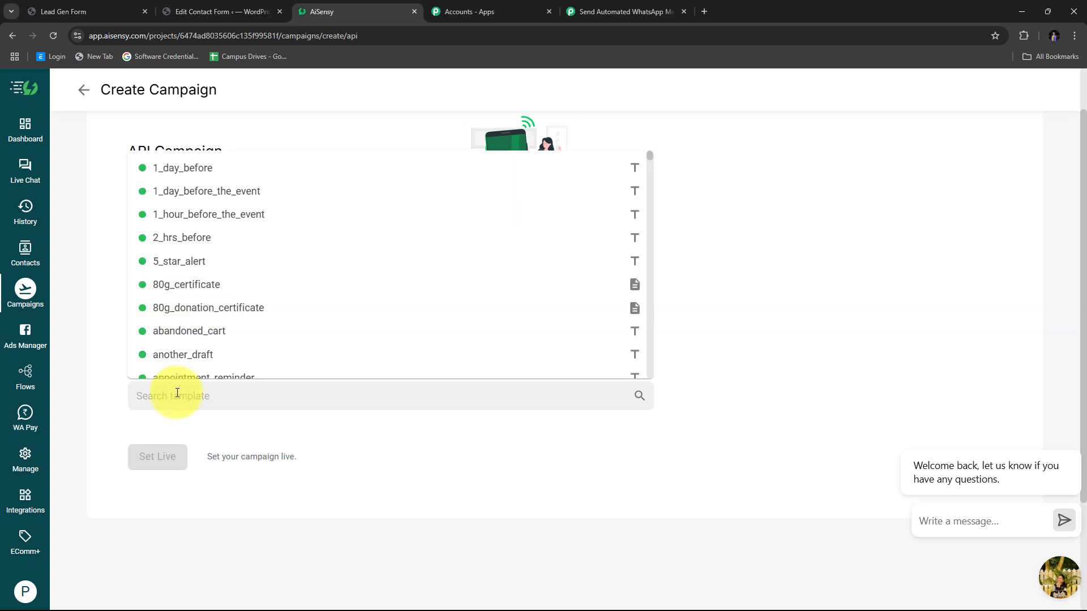
text(new)
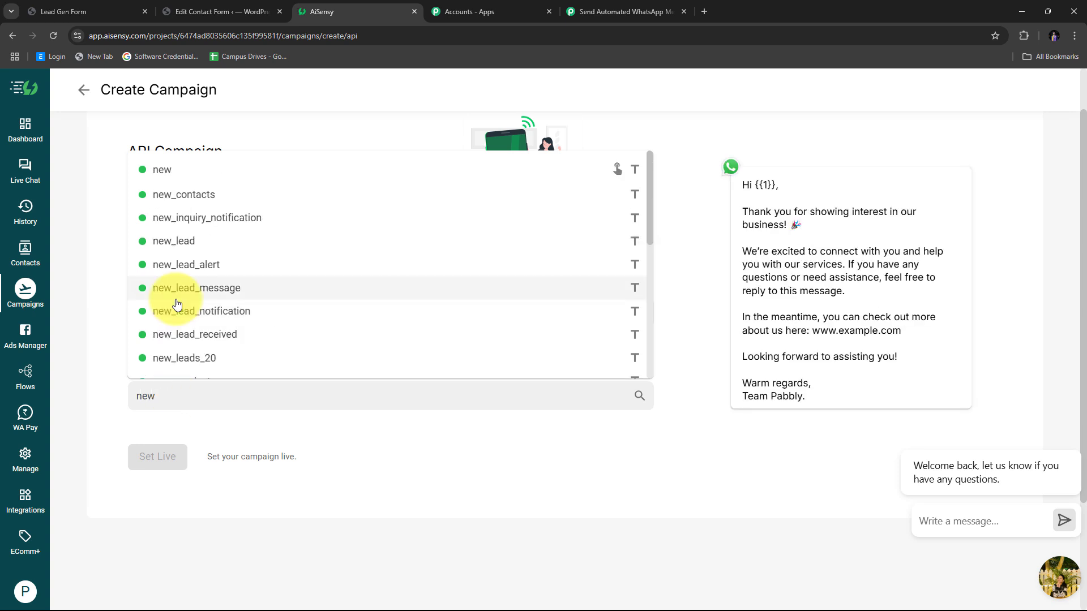
click(212, 291)
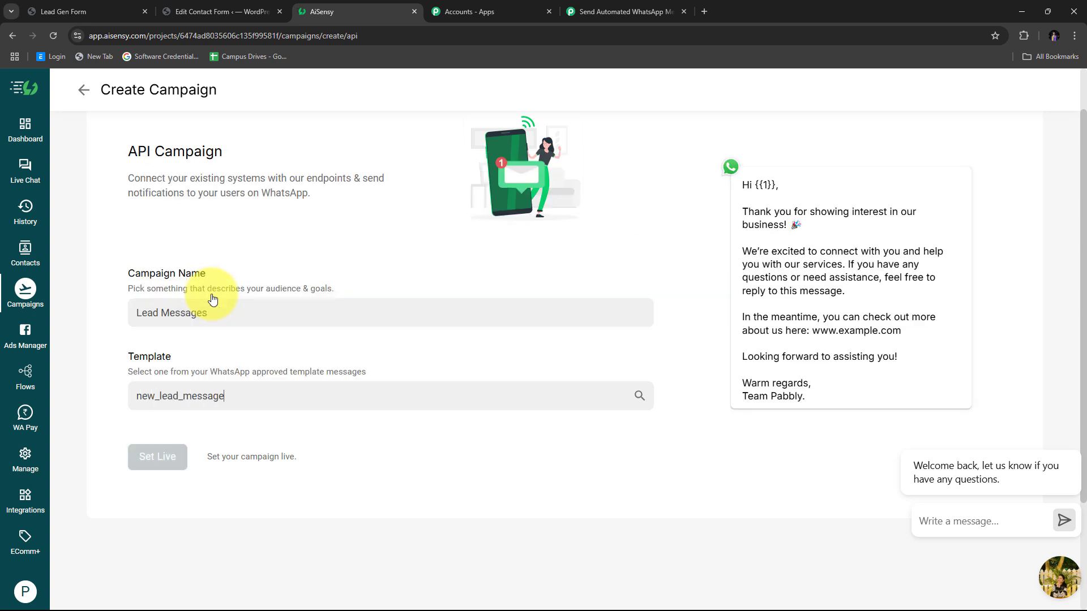
scroll(400, 466, up, 1)
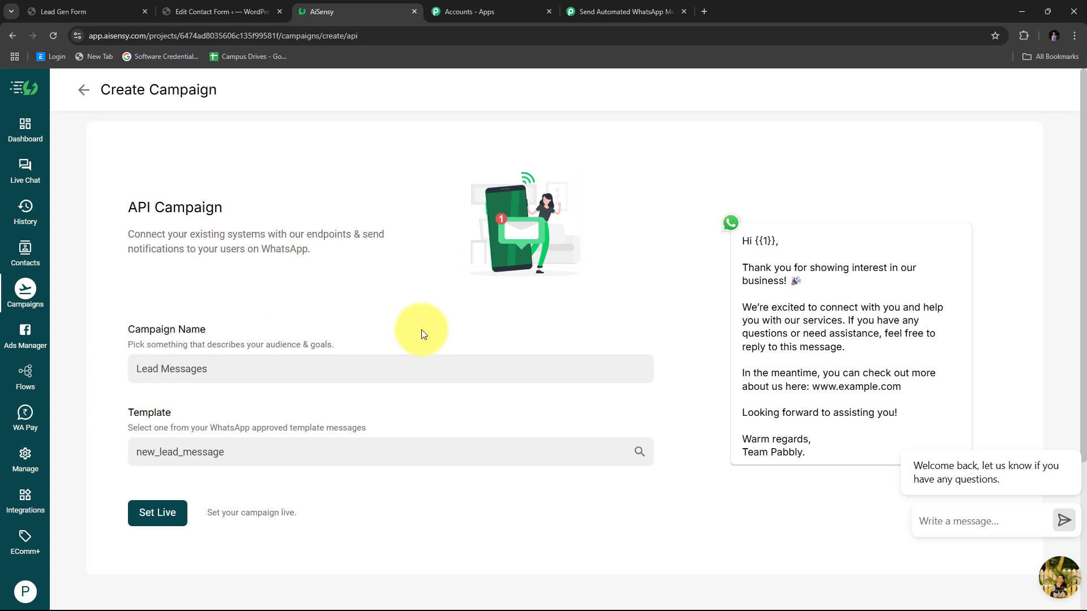
scroll(422, 334, down, 1)
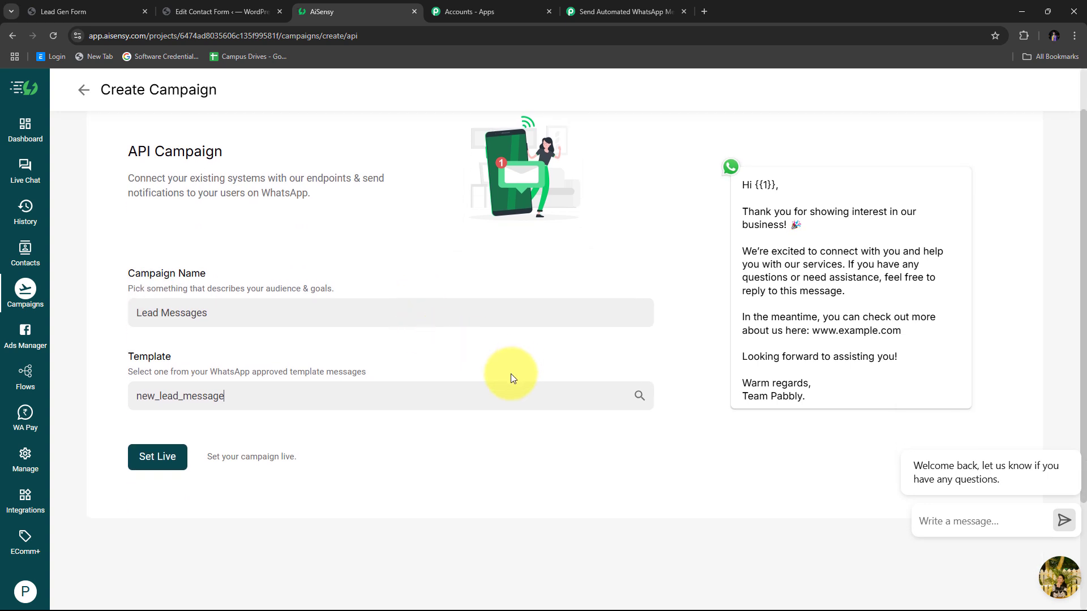
click(151, 456)
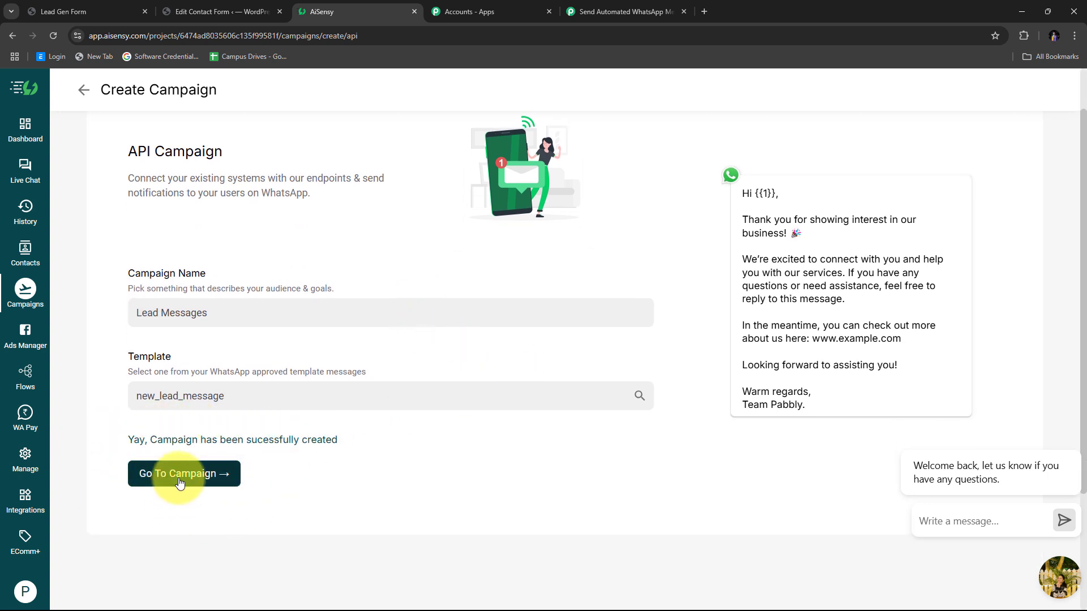
click(180, 480)
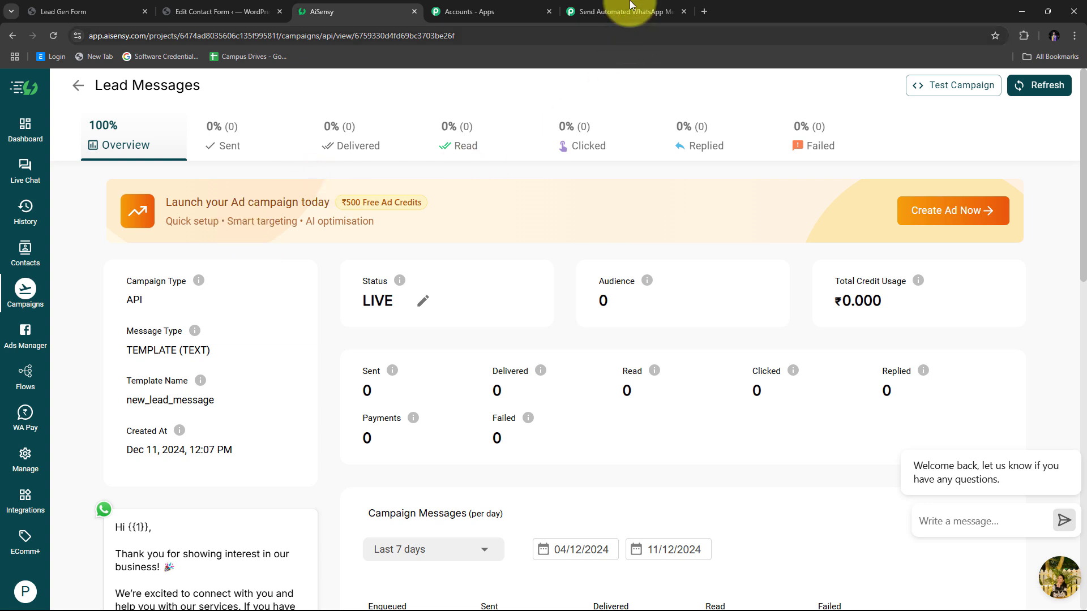
click(612, 9)
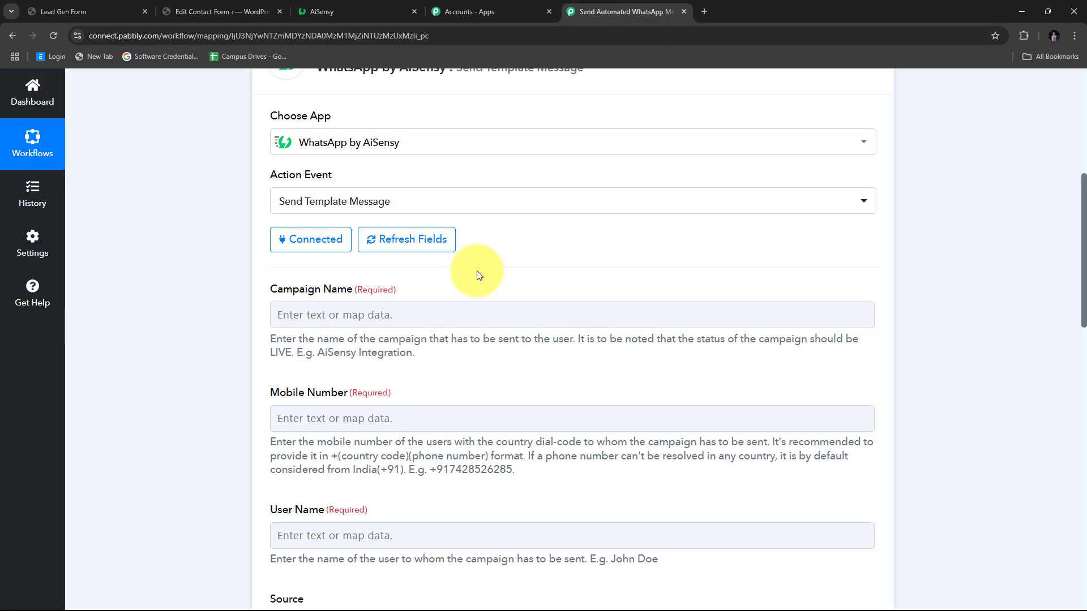
- Paste 'Lead Messages' into the AiSensy action's Campaign Name field with Ctrl+V
scroll(478, 272, up, 1)
scroll(552, 249, down, 1)
scroll(552, 249, down, 1)
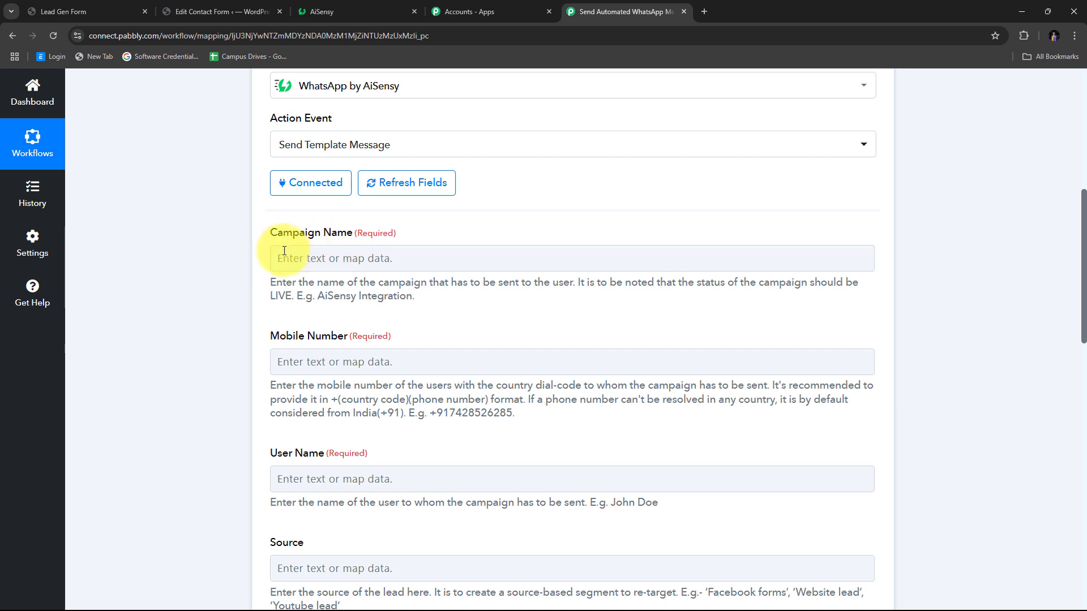
click(316, 258)
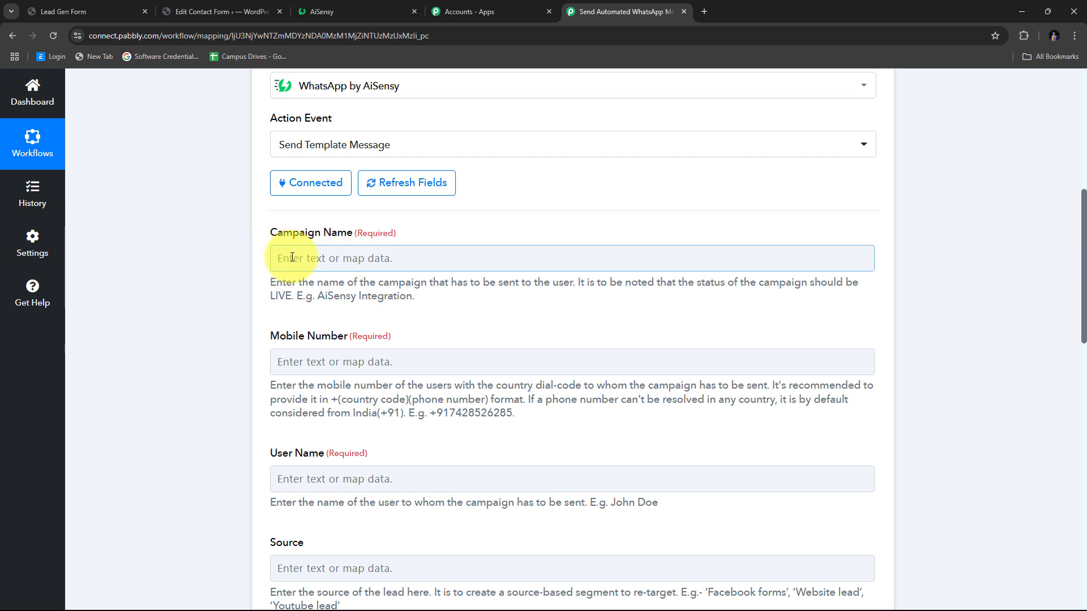
click(292, 258)
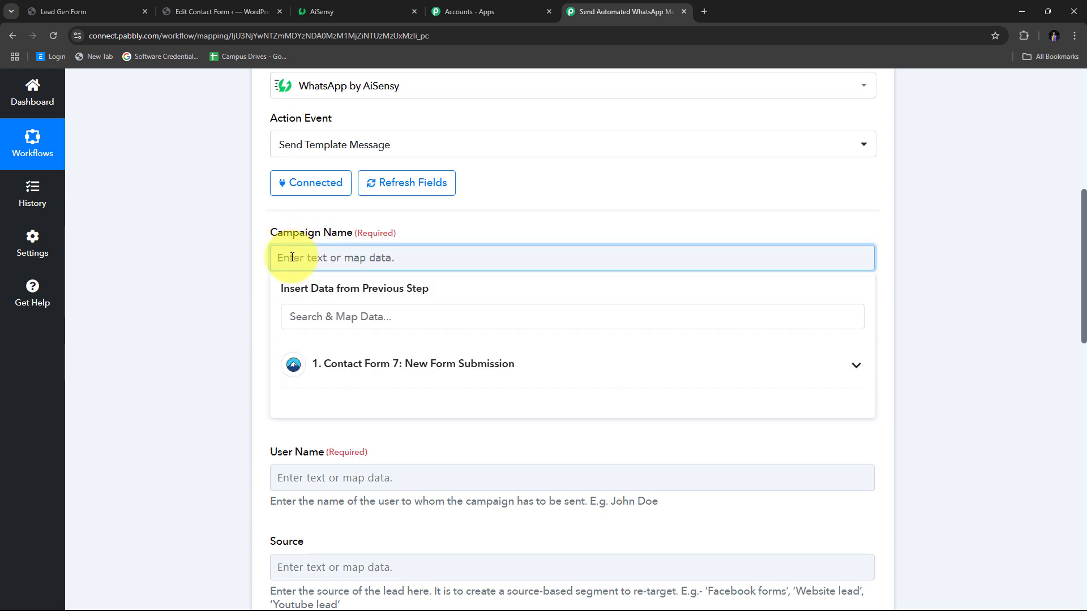
text(Lead Messages)
click(406, 228)
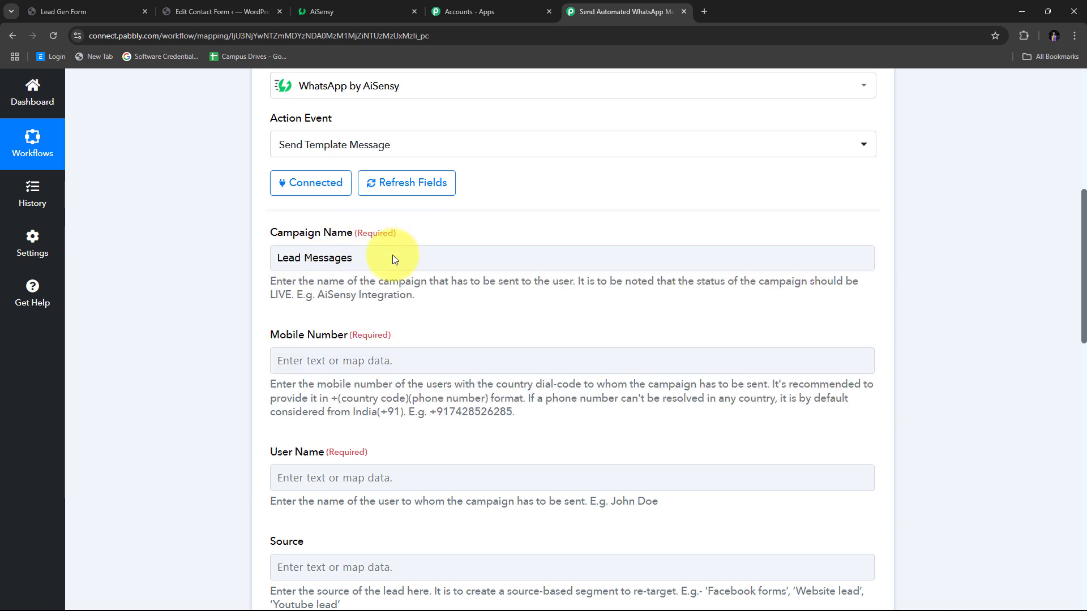
click(393, 255)
click(223, 255)
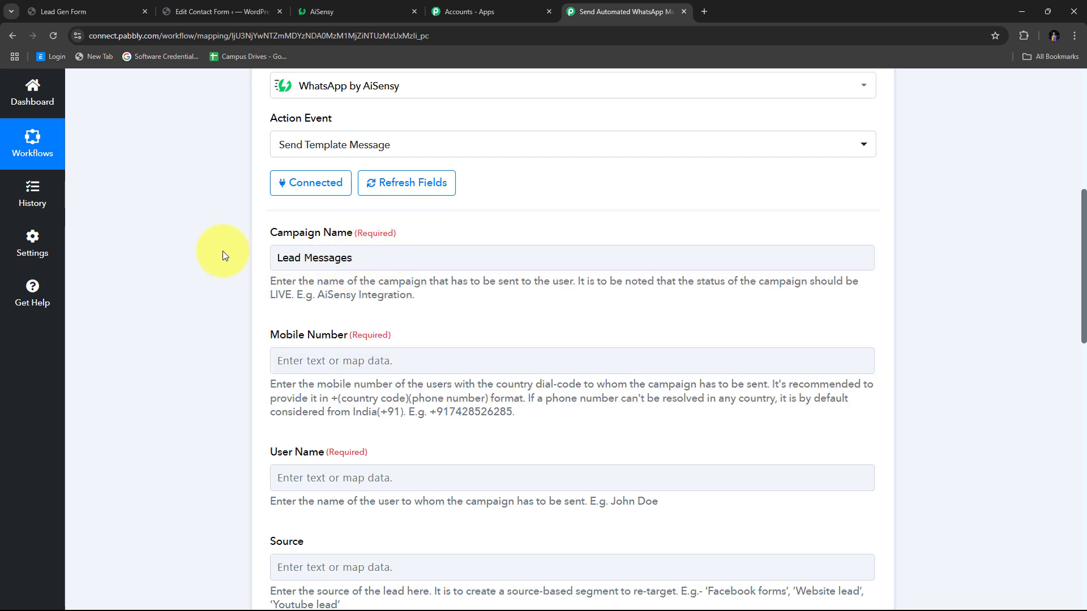
scroll(480, 252, down, 1)
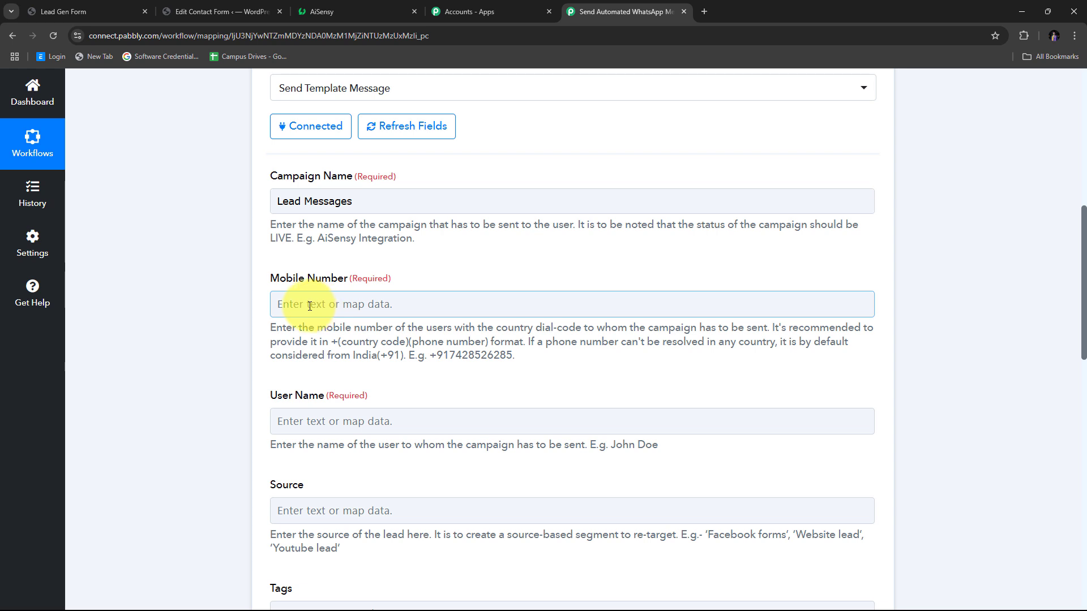
- Map the Contact Form 7 phone field to Mobile Number
click(310, 307)
scroll(498, 271, down, 1)
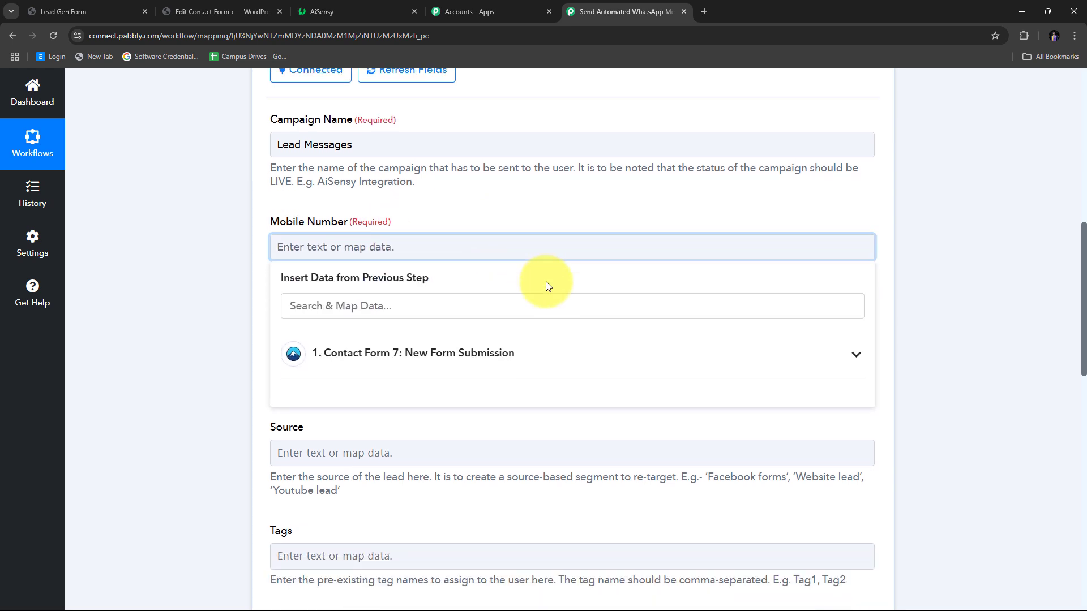
click(436, 363)
scroll(493, 303, down, 3)
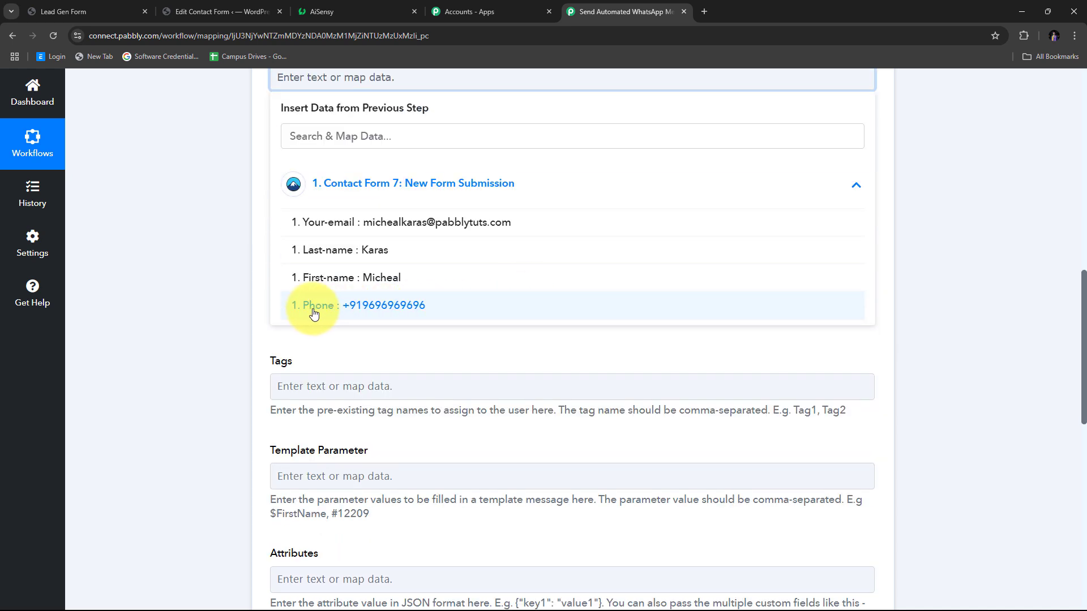
click(390, 310)
scroll(241, 263, up, 2)
click(287, 244)
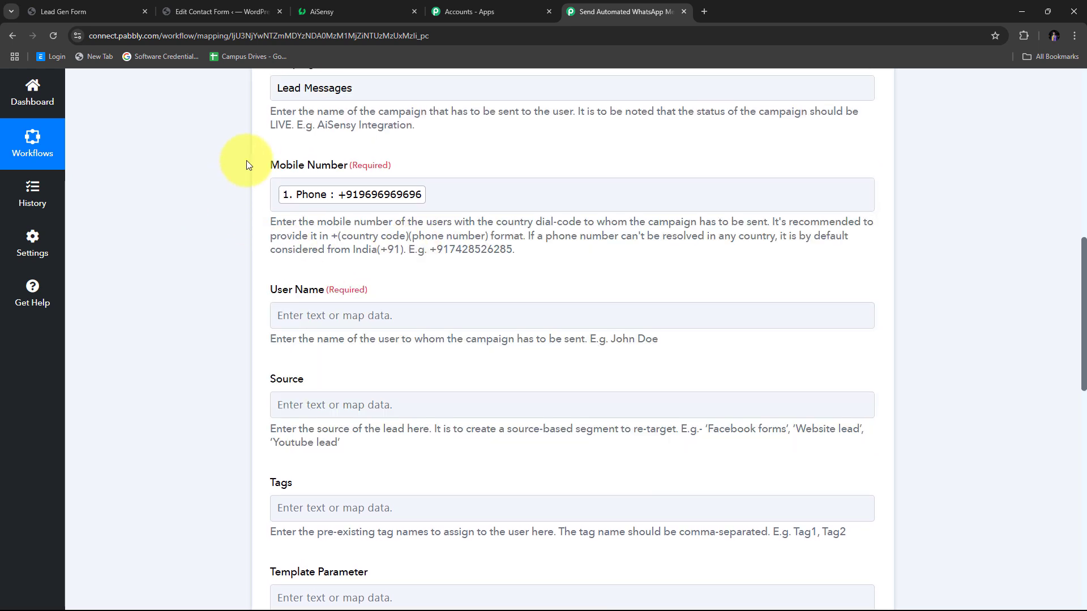
scroll(403, 242, down, 1)
- Fill User Name with the form's first-name followed by last-name fields
click(390, 256)
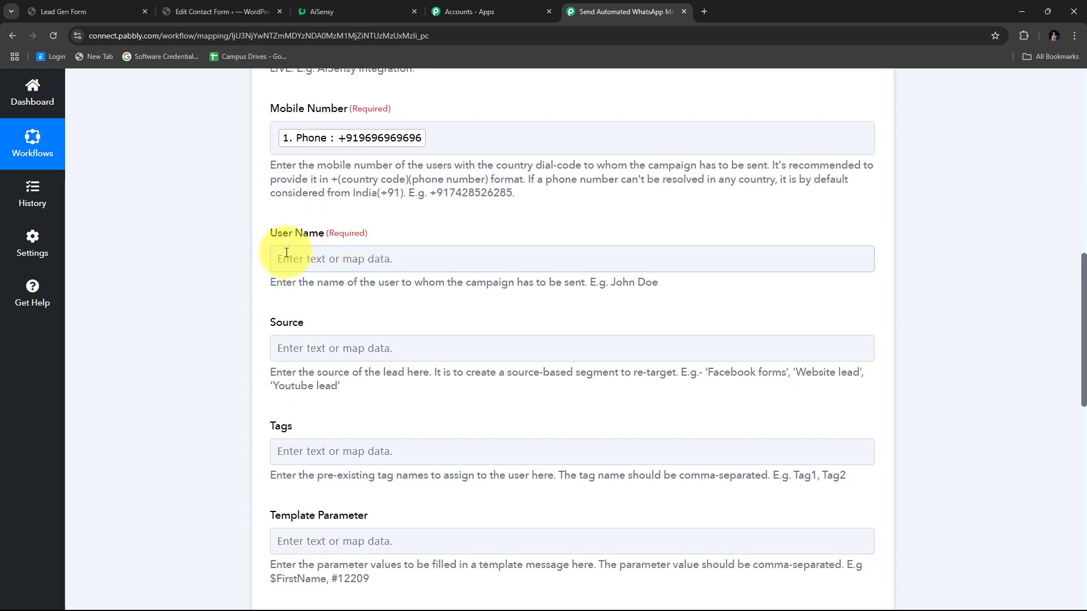
click(356, 253)
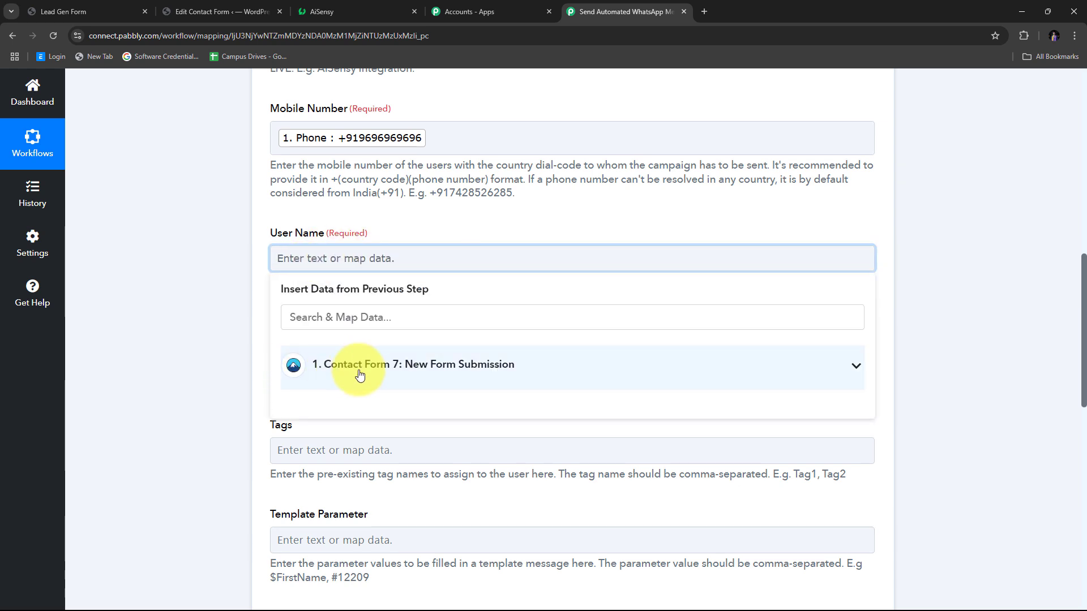
click(474, 370)
scroll(476, 372, down, 1)
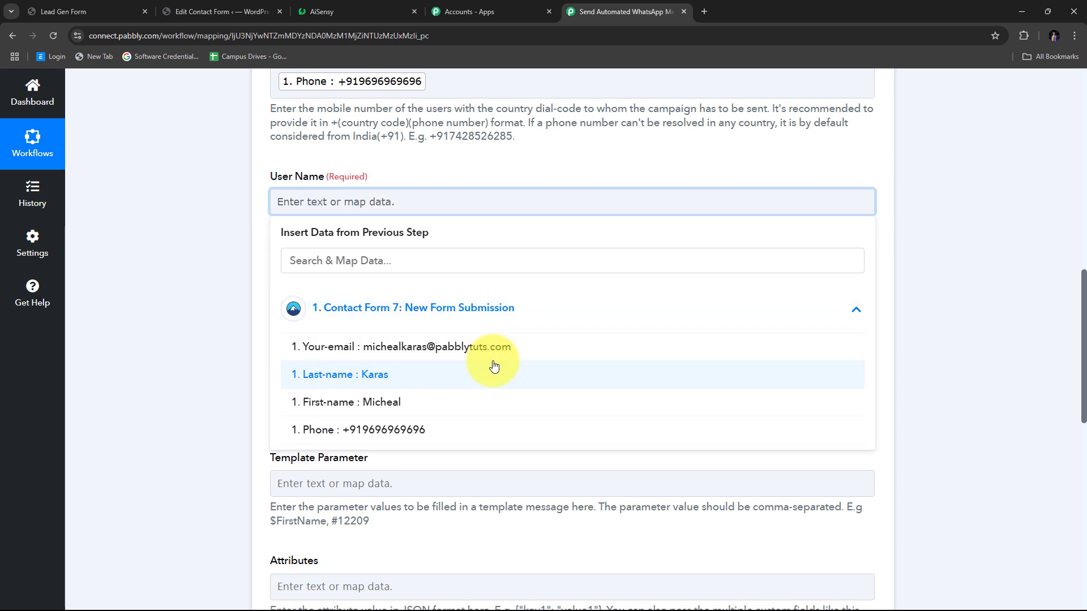
click(349, 407)
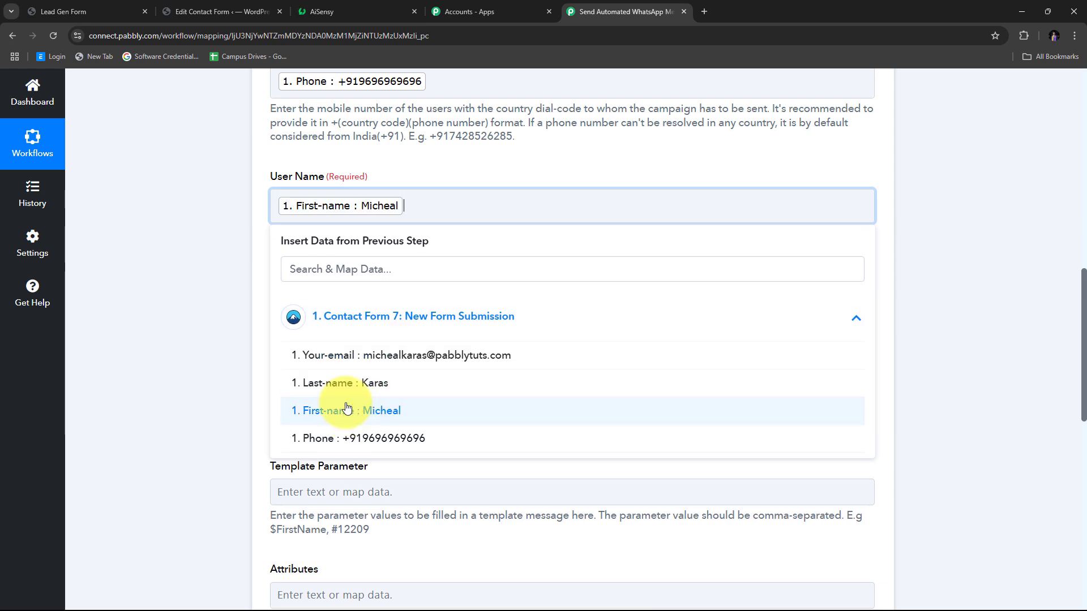
click(340, 383)
click(196, 256)
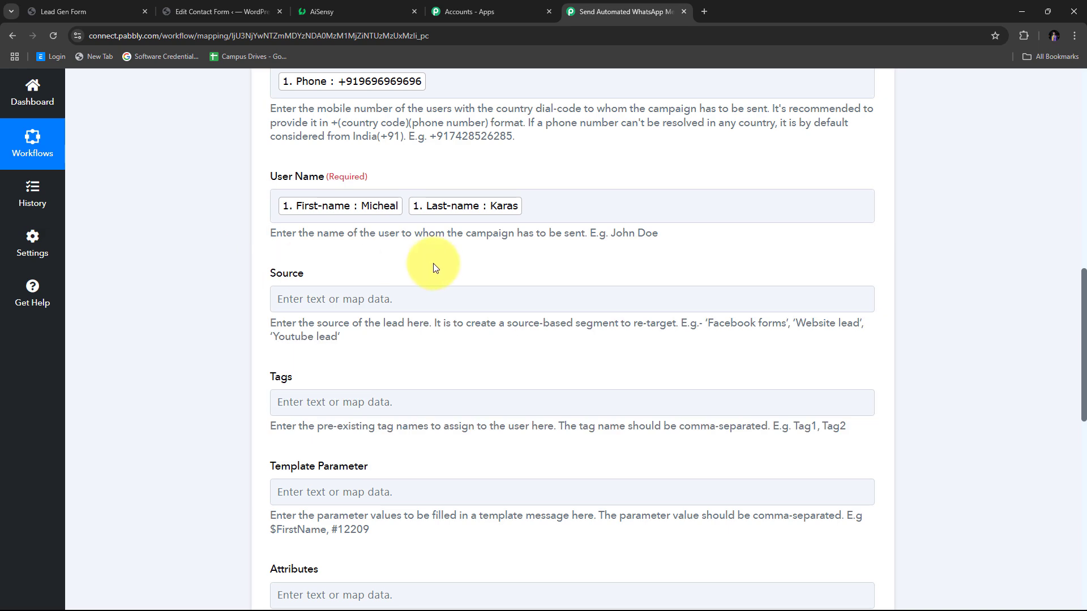
scroll(433, 263, down, 6)
- Insert the Contact Form 7 submission's First-name and Last-name into the AiSensy Template Parameter
scroll(433, 263, up, 5)
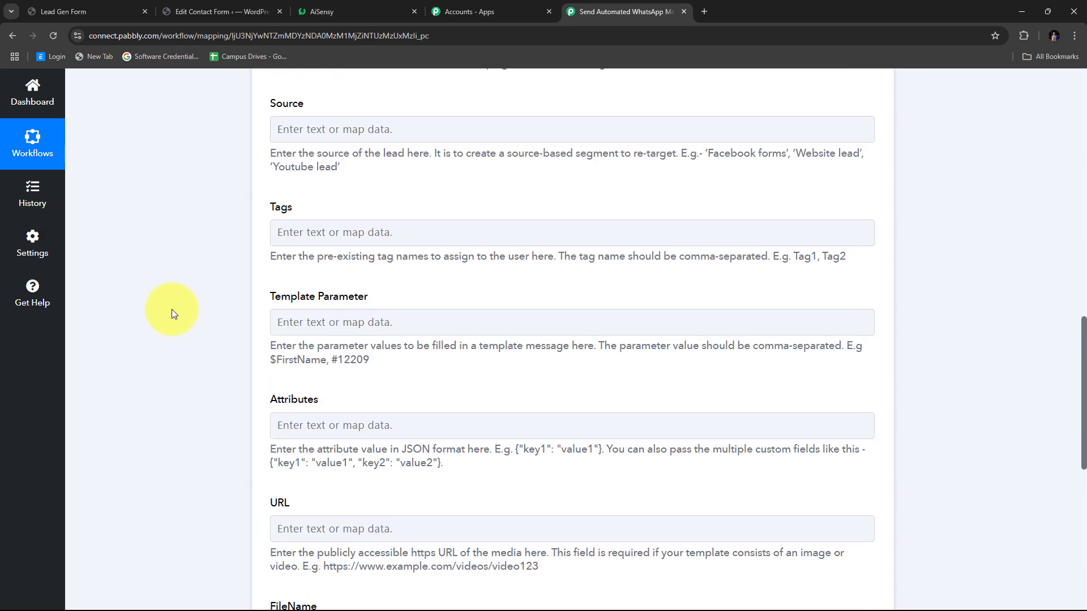
scroll(443, 289, down, 1)
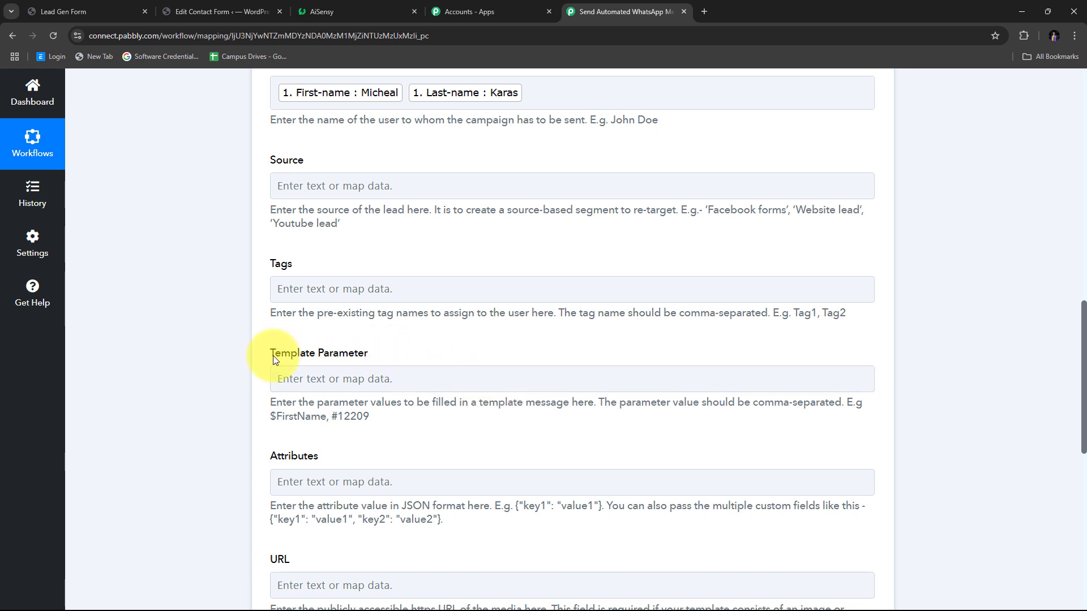
click(377, 374)
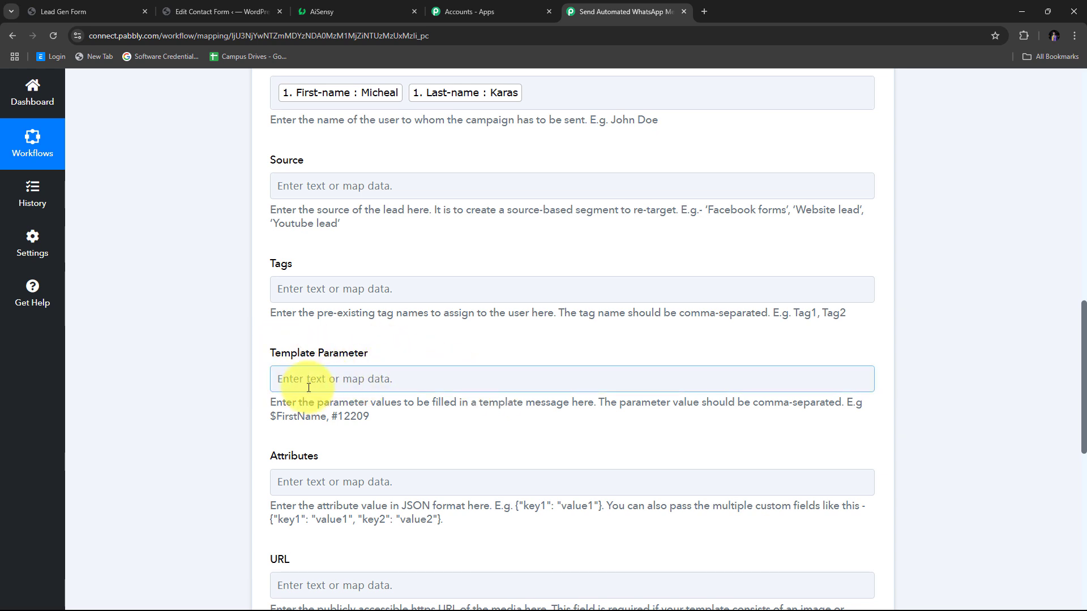
scroll(291, 376, down, 1)
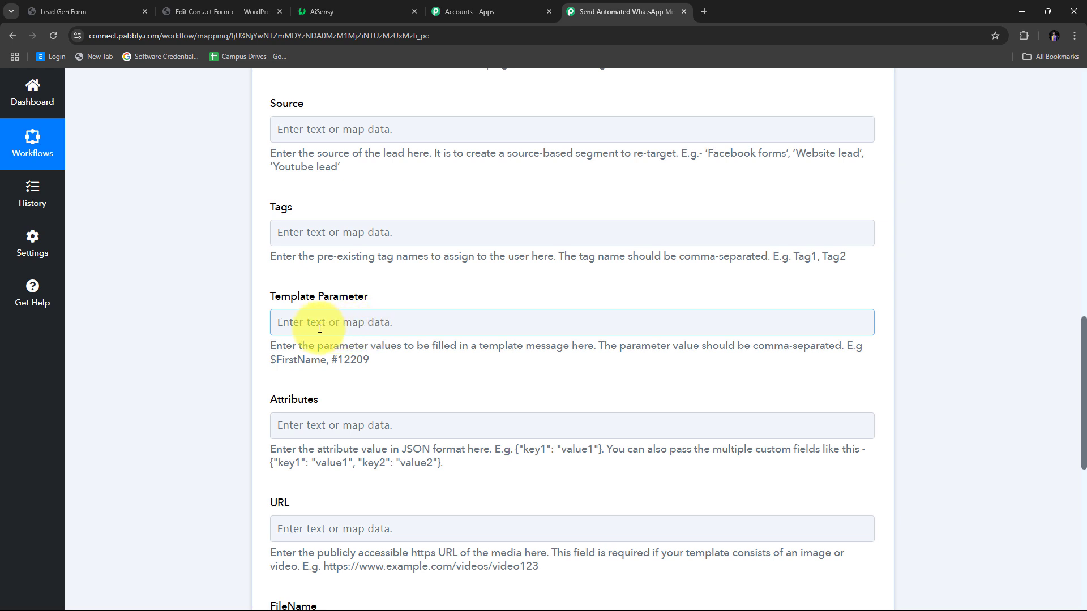
click(335, 340)
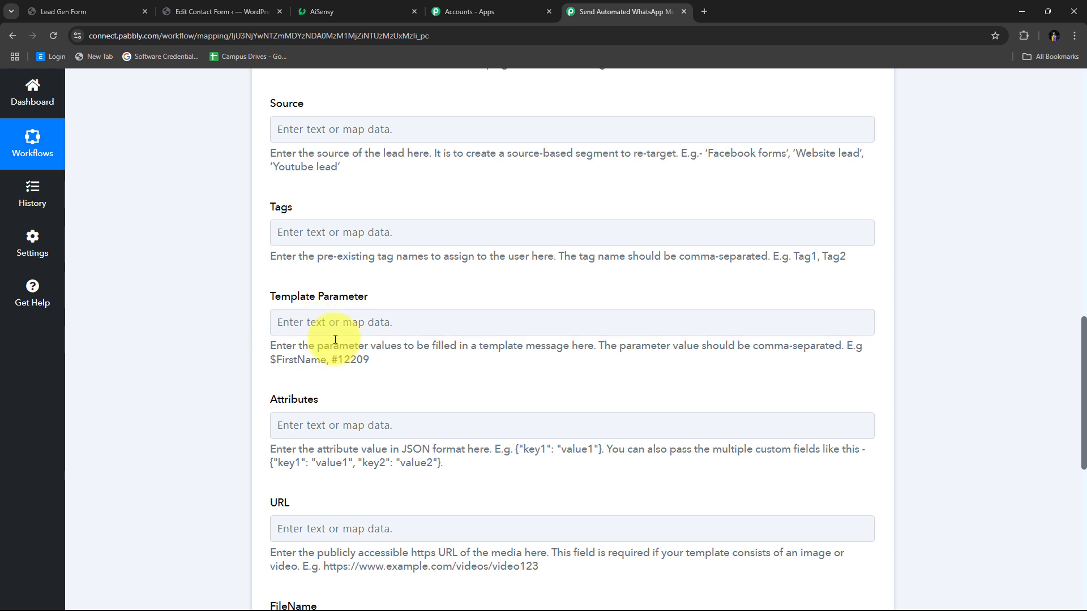
click(305, 323)
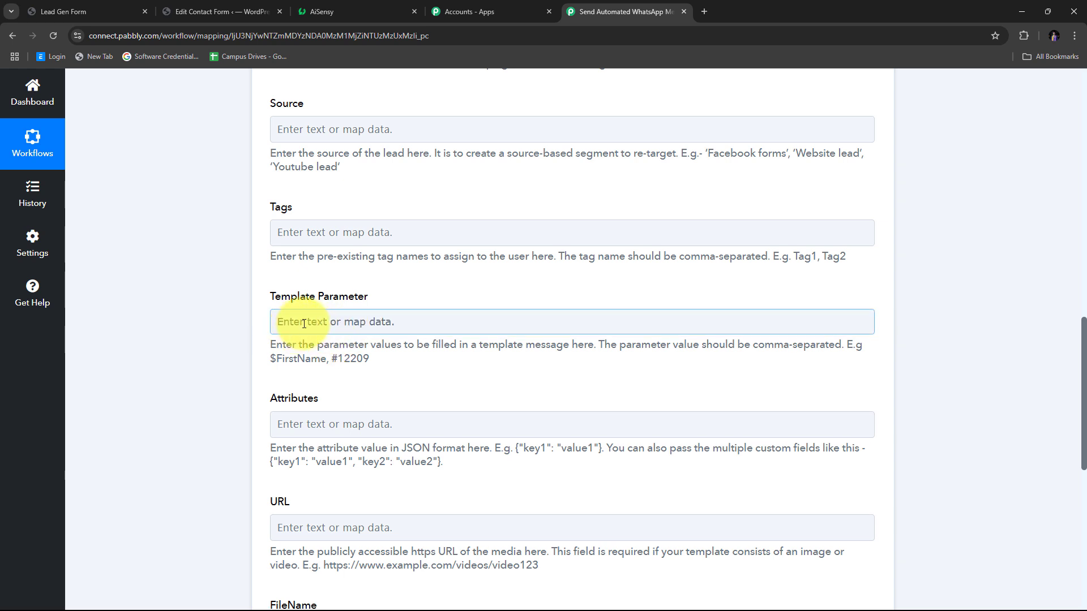
click(304, 323)
scroll(468, 368, down, 1)
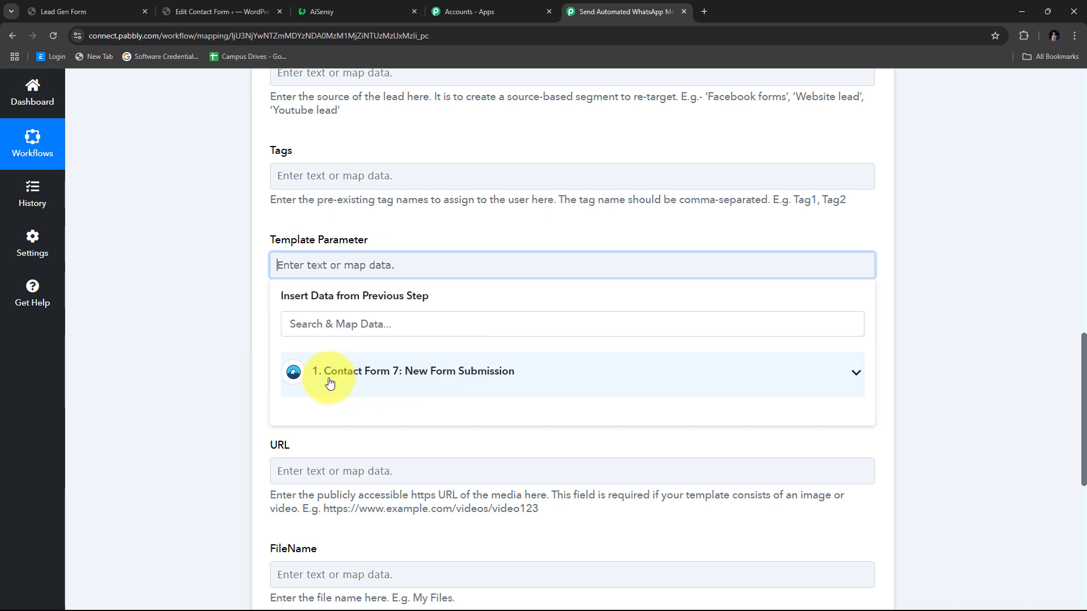
click(437, 374)
scroll(444, 374, down, 1)
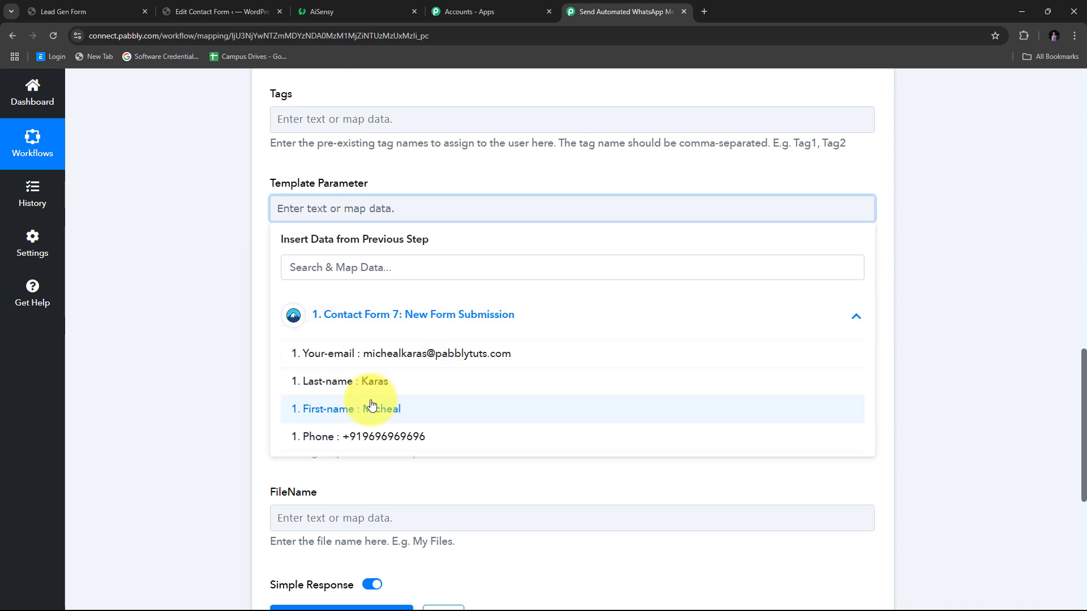
click(367, 410)
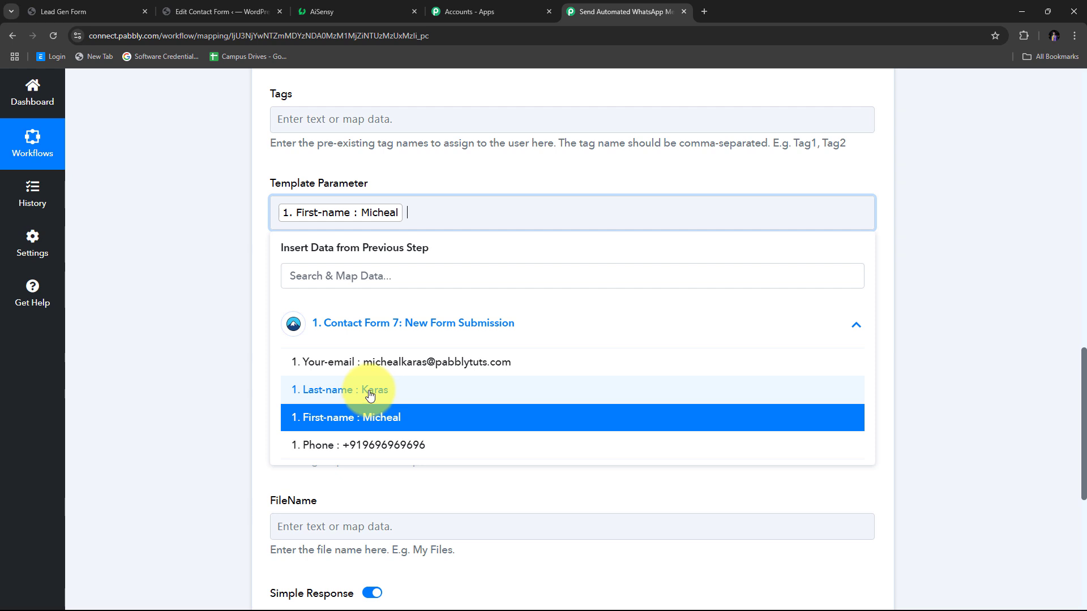
click(370, 395)
click(145, 226)
- Recheck the Template Parameter field to confirm both name fields are mapped
scroll(395, 371, up, 2)
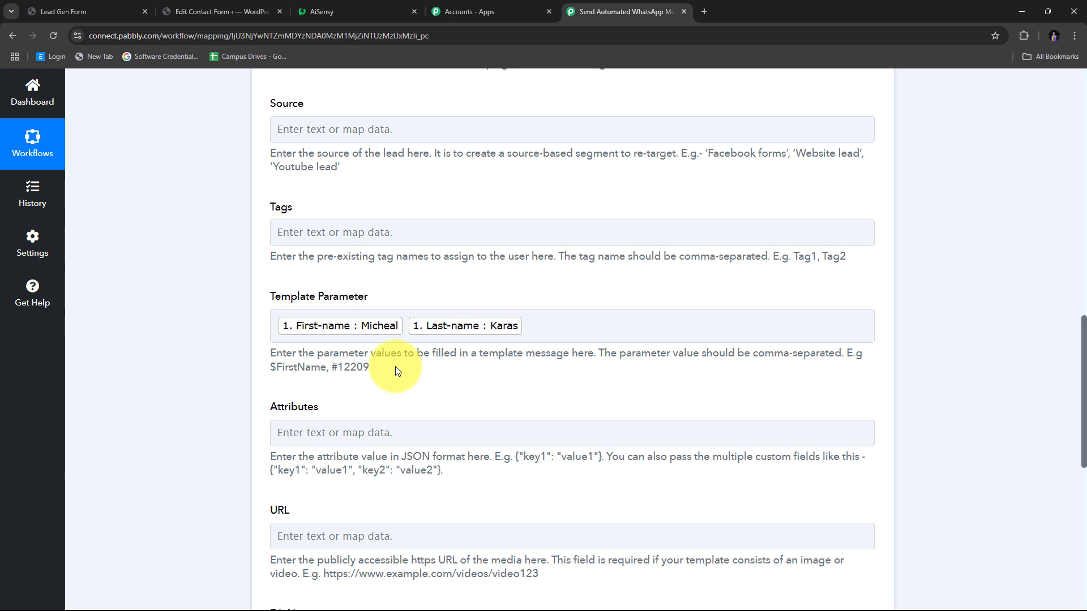
click(535, 326)
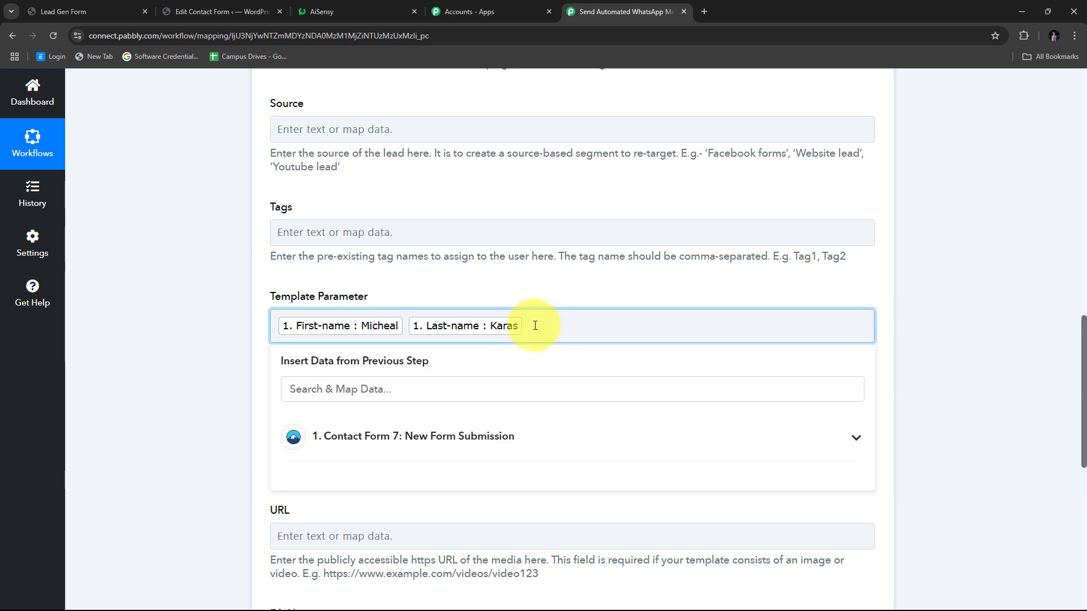
click(460, 297)
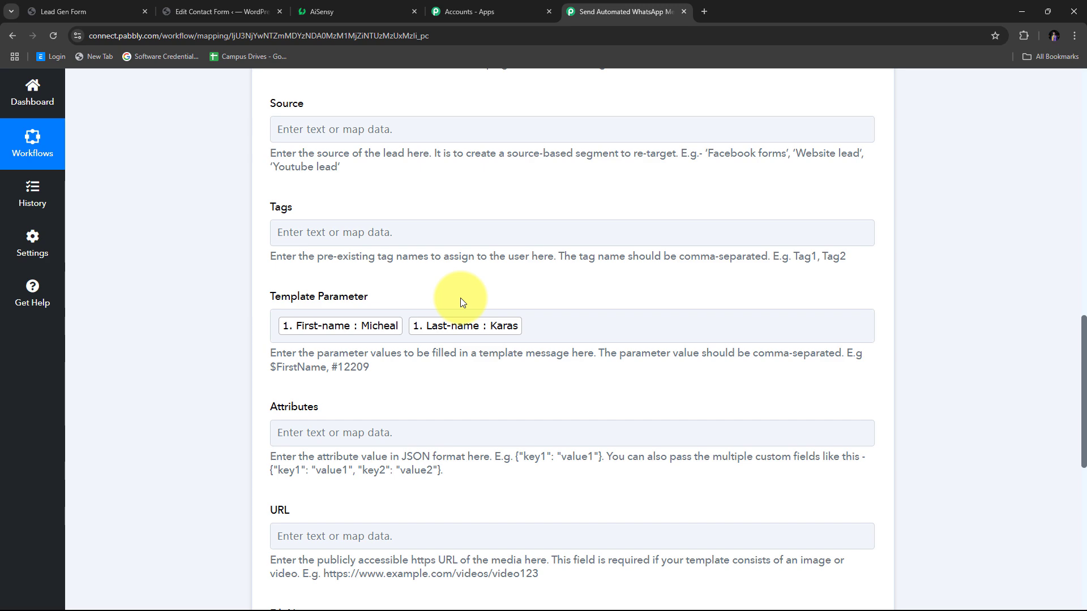
scroll(463, 298, up, 10)
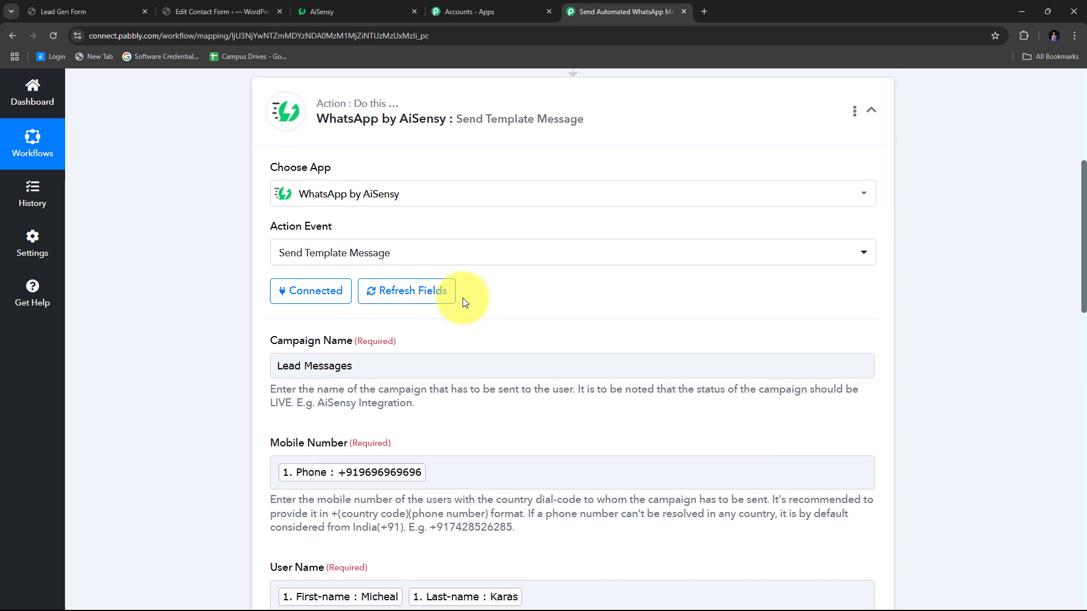
scroll(464, 298, down, 10)
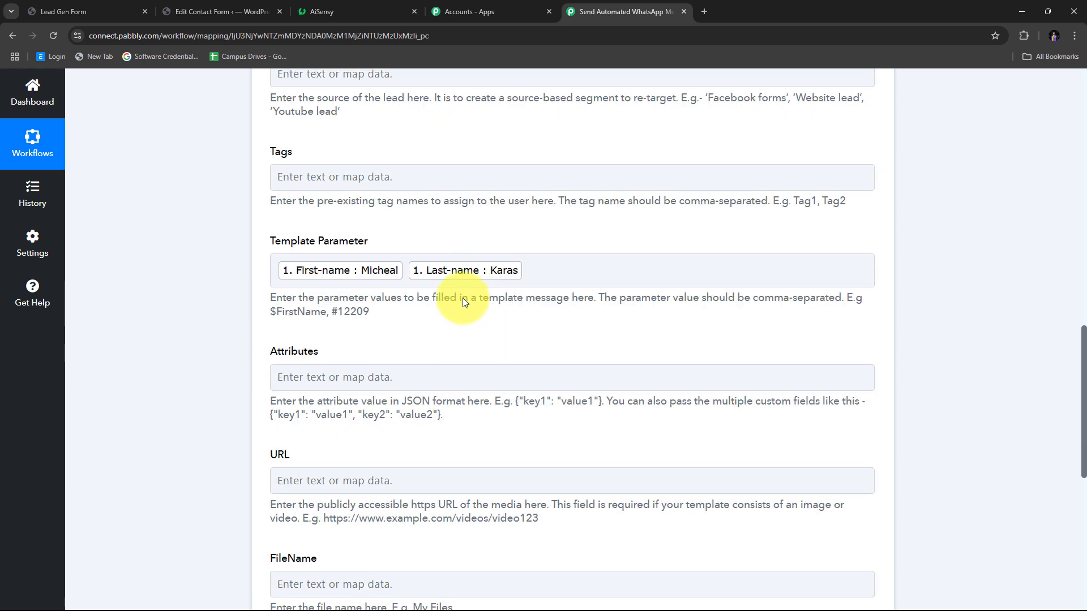
scroll(463, 300, up, 7)
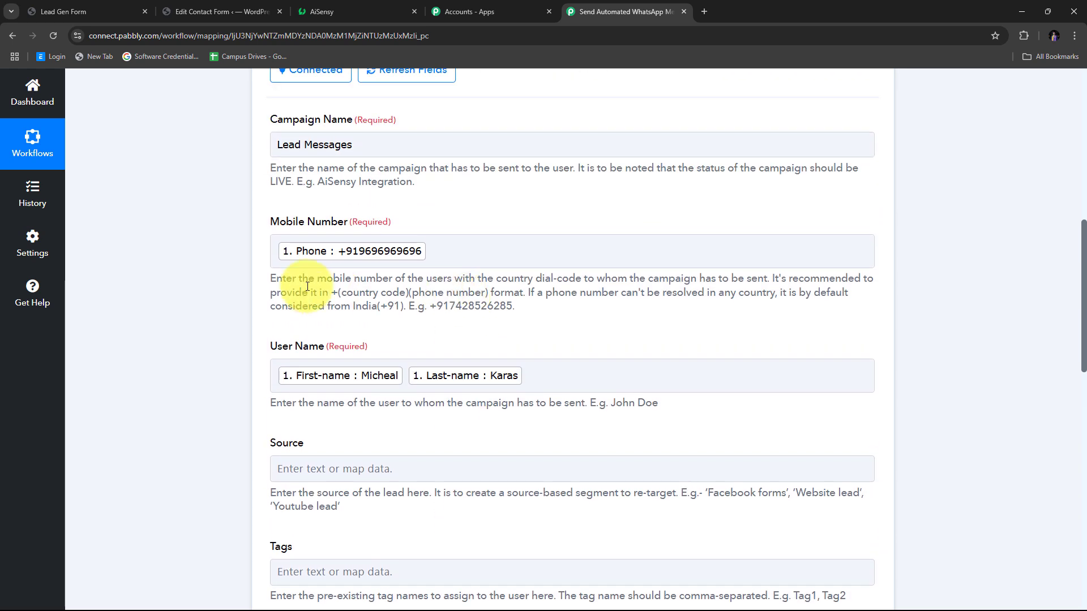
scroll(539, 405, down, 4)
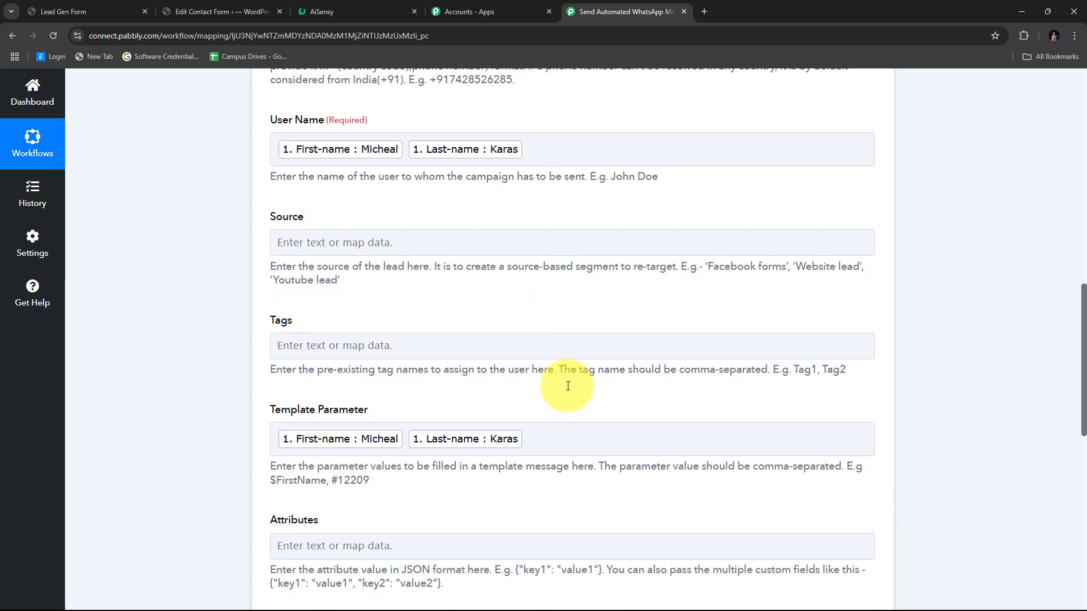
scroll(568, 386, down, 1)
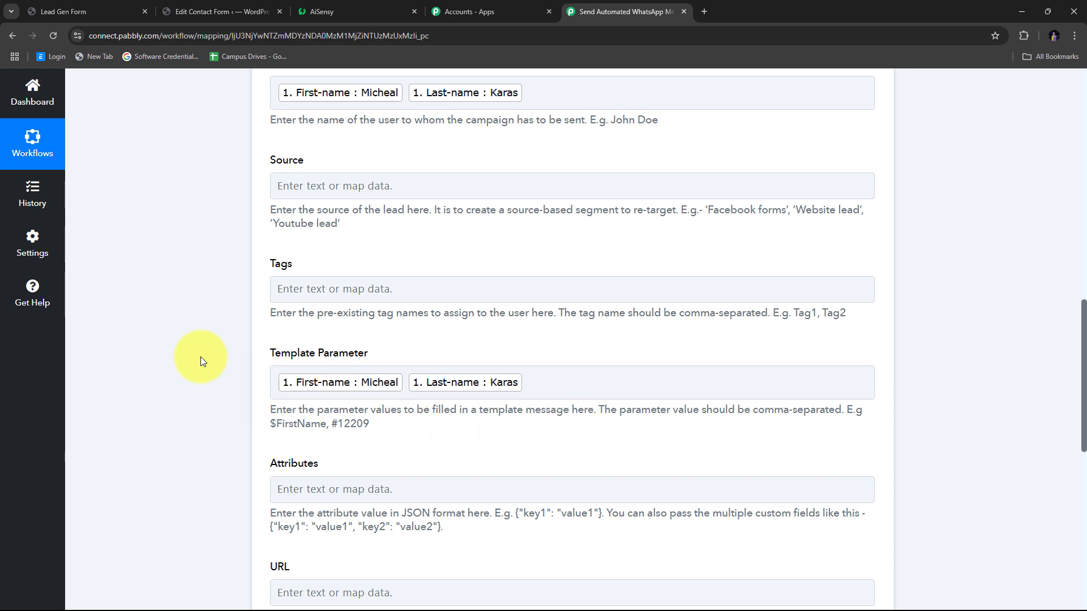
scroll(368, 181, up, 2)
scroll(294, 165, up, 1)
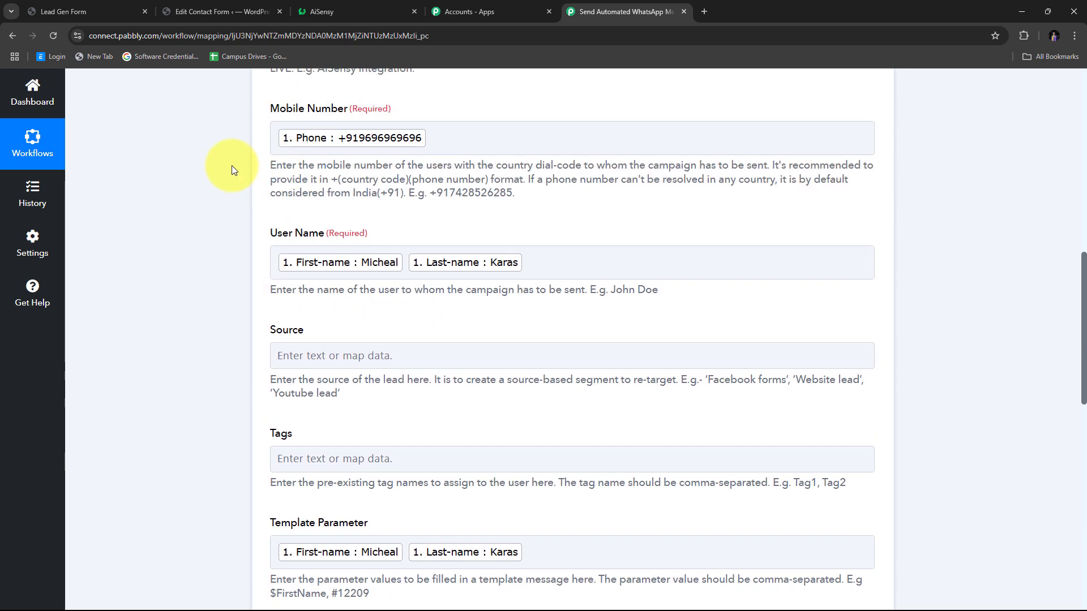
scroll(619, 242, down, 2)
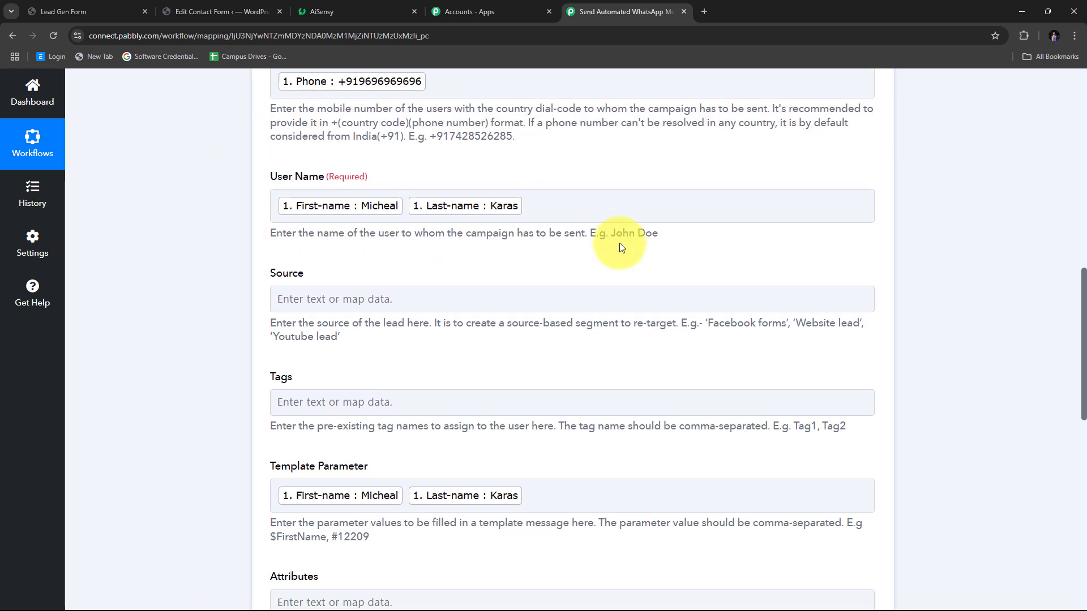
click(619, 243)
click(596, 287)
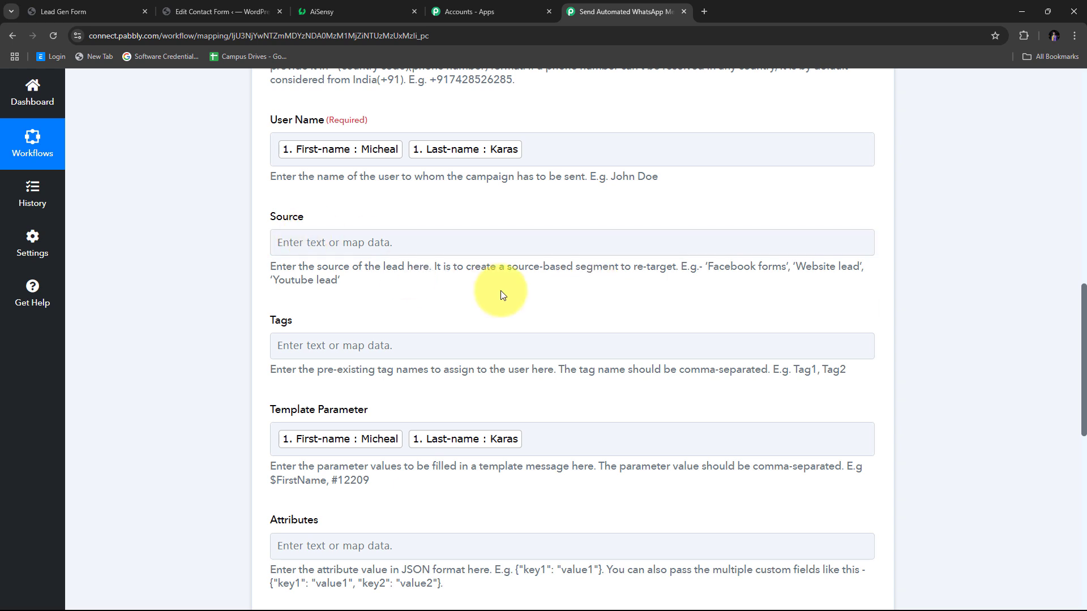
scroll(509, 292, up, 1)
scroll(612, 284, down, 10)
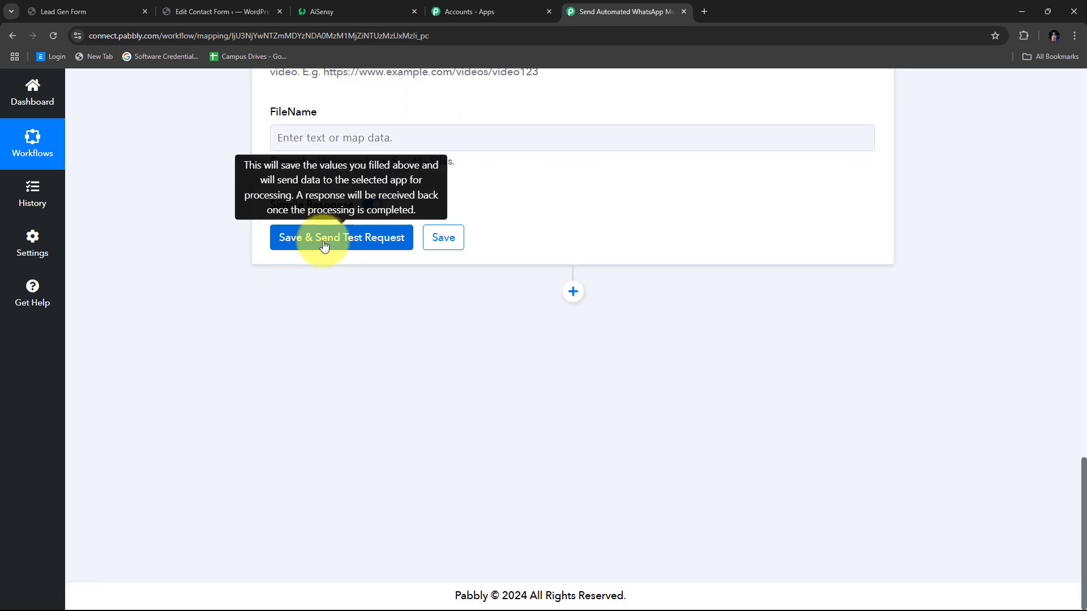
- Save the AiSensy action and send a test request, getting Success true with a message ID
click(356, 245)
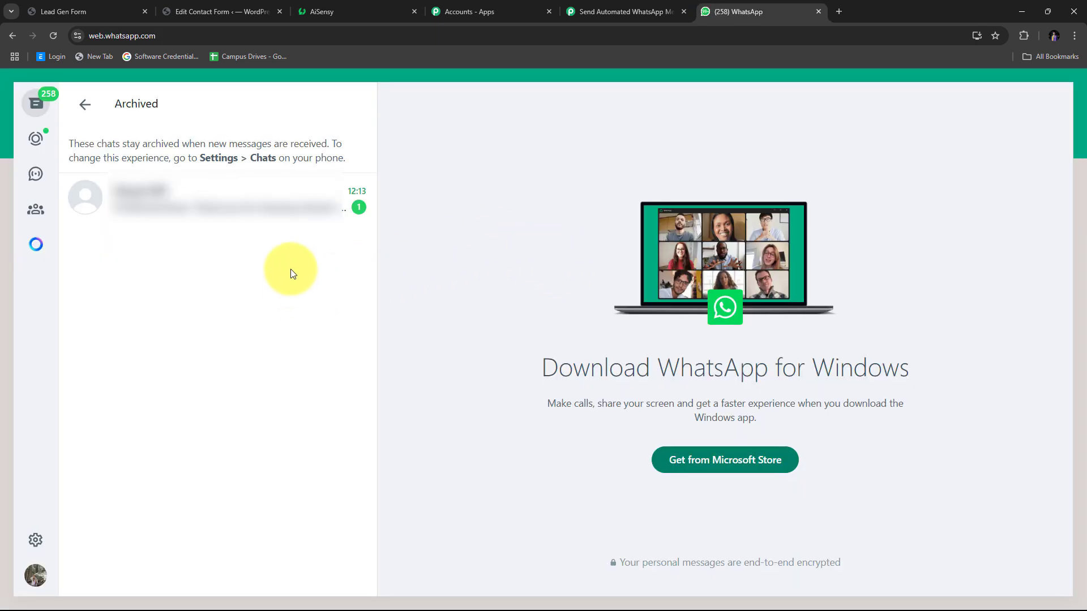
- Confirm the archived WhatsApp chat greets the lead by full name, then return to the Pabbly workflow
click(249, 203)
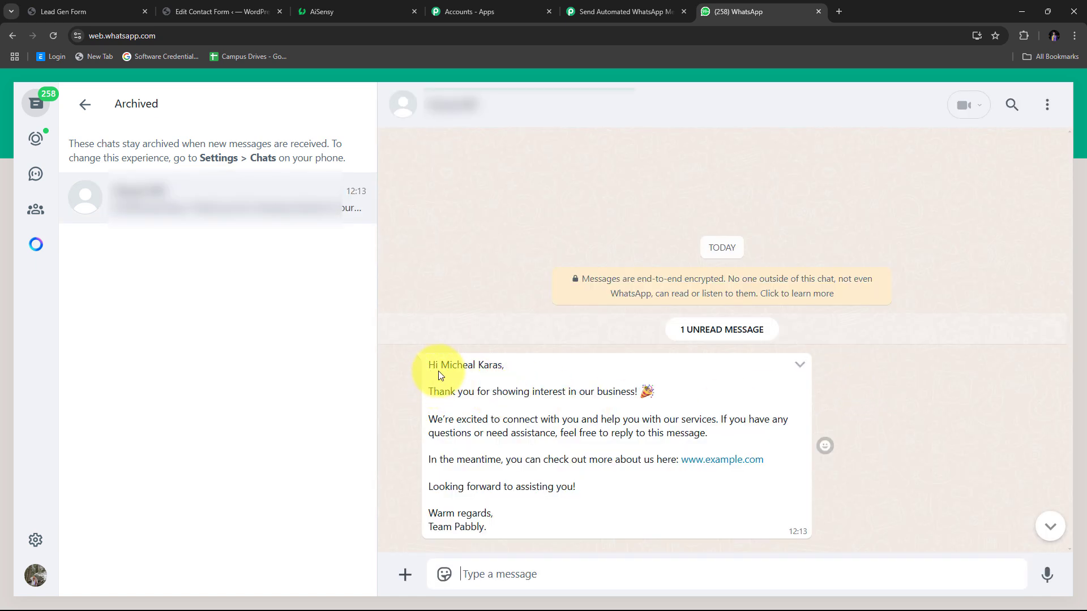
drag(440, 365, 502, 366)
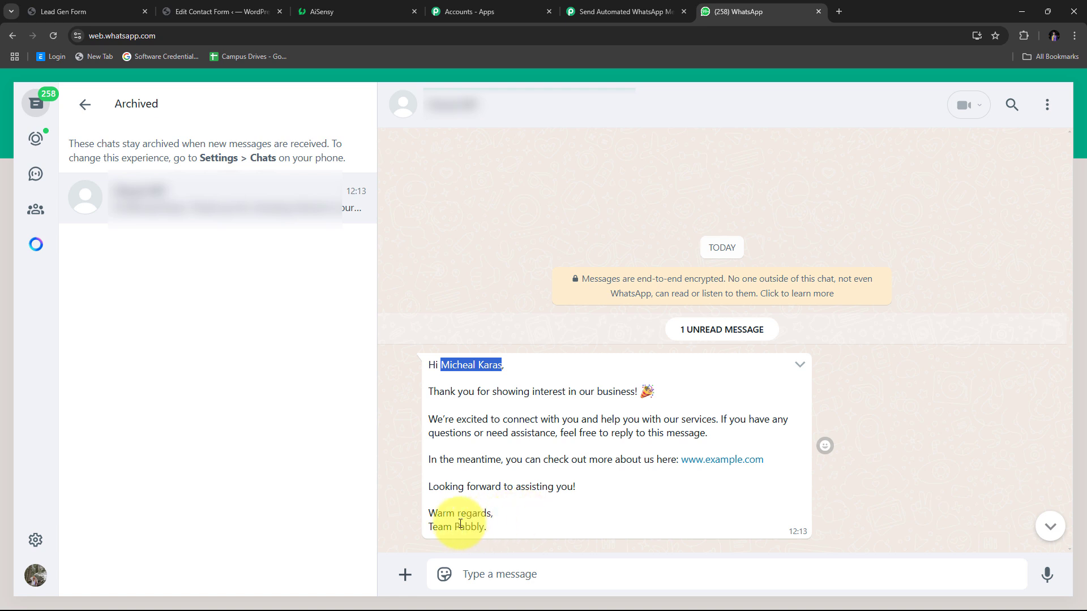
click(533, 485)
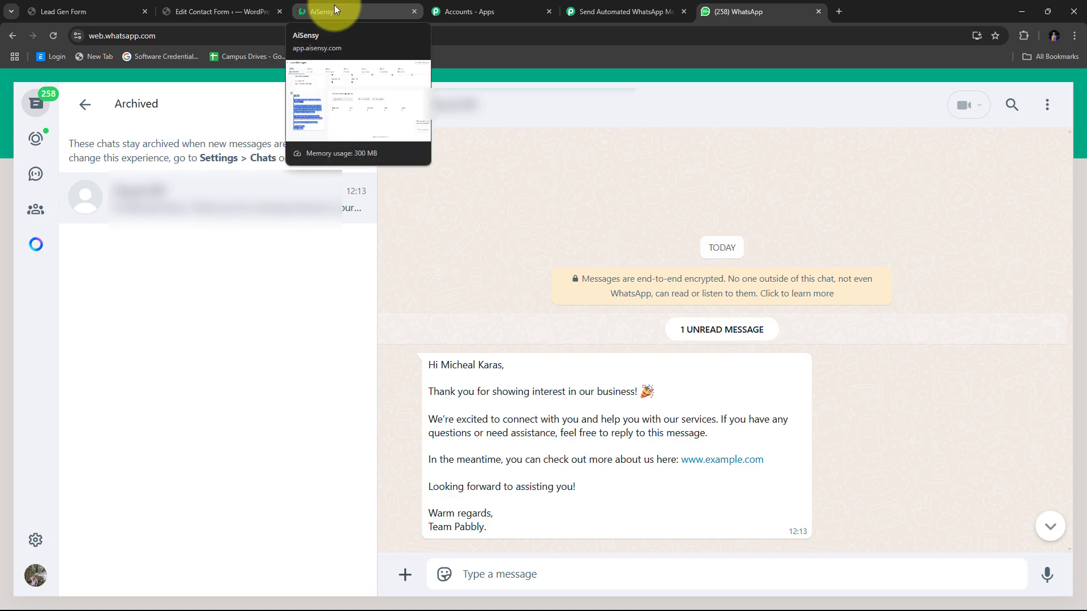
click(629, 12)
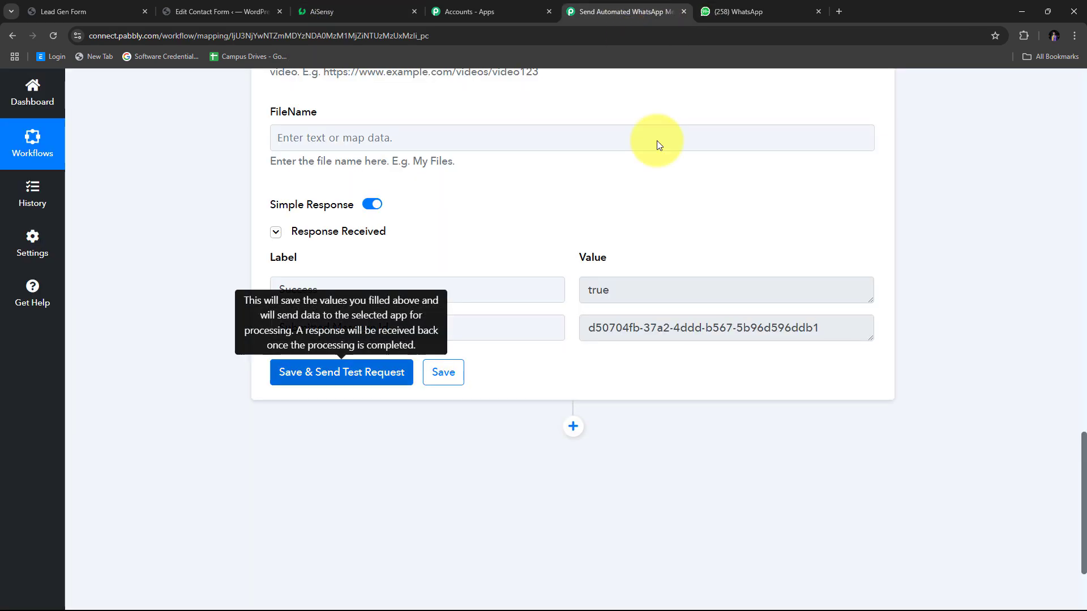
scroll(634, 239, up, 5)
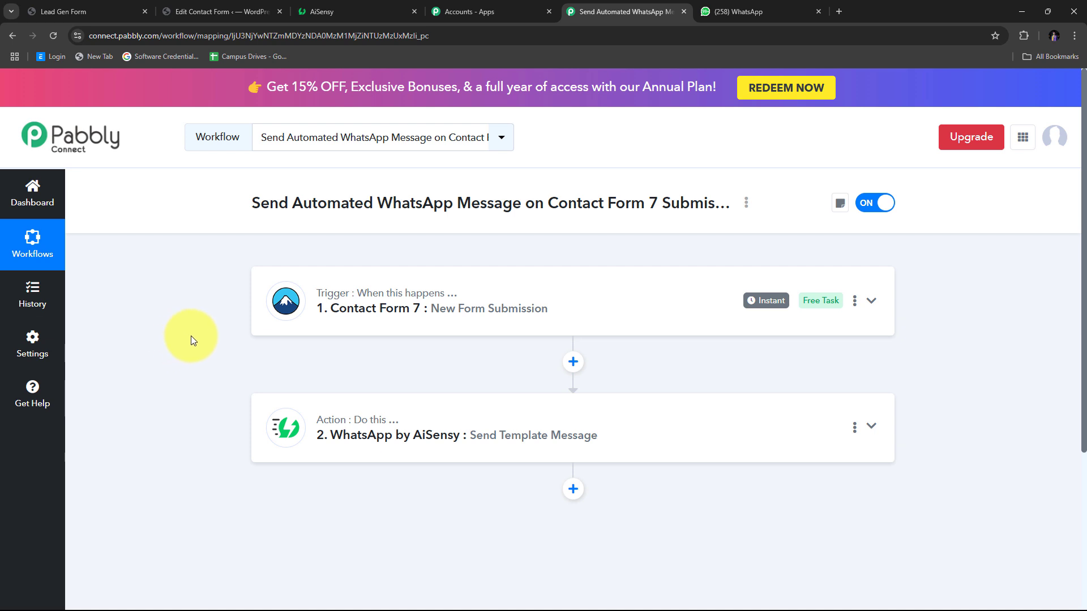